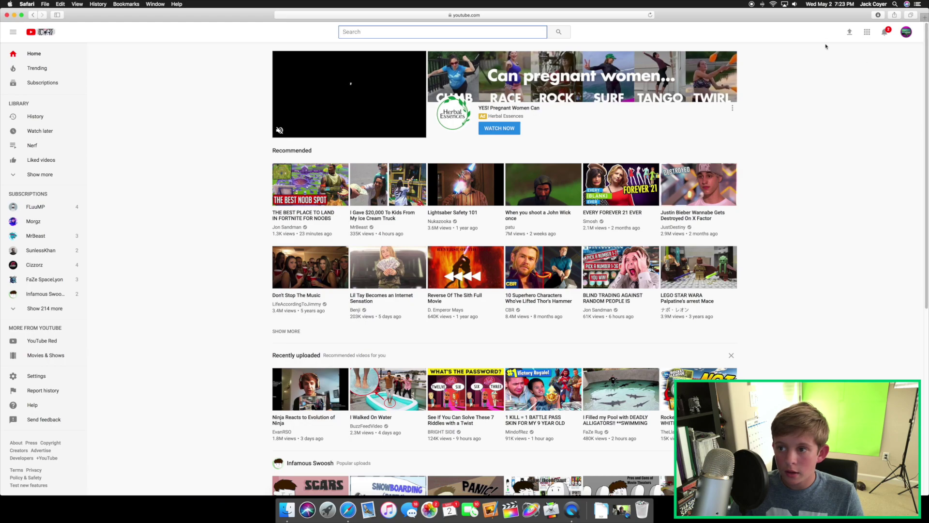
# - Go from the account menu to My channel and open Customize Channel
pyautogui.click(911, 35)
pyautogui.click(906, 32)
pyautogui.click(837, 66)
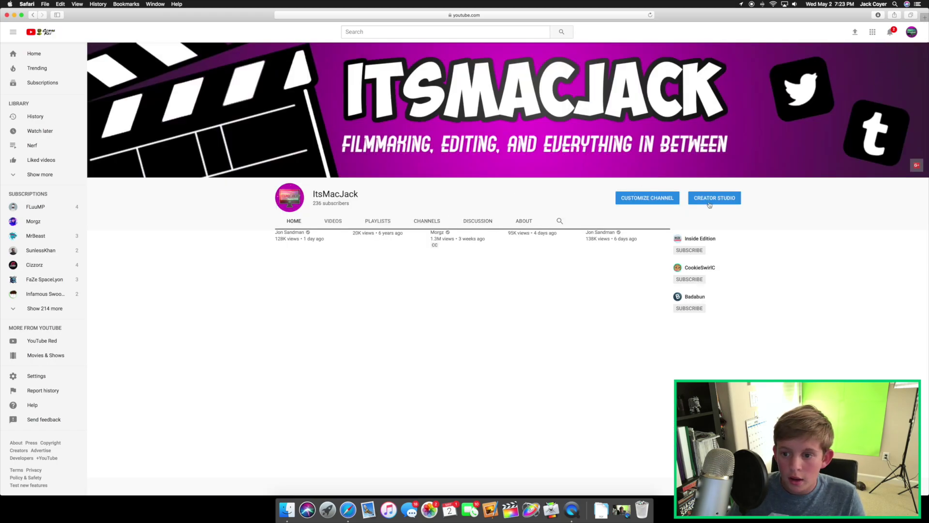
pyautogui.click(659, 203)
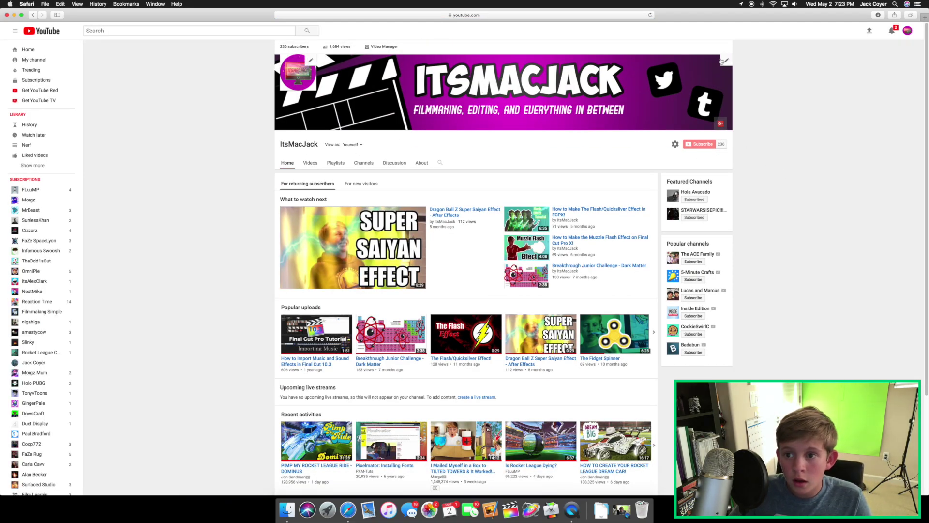
# - Choose Edit channel art on the banner and open the channel art help guide
pyautogui.click(726, 62)
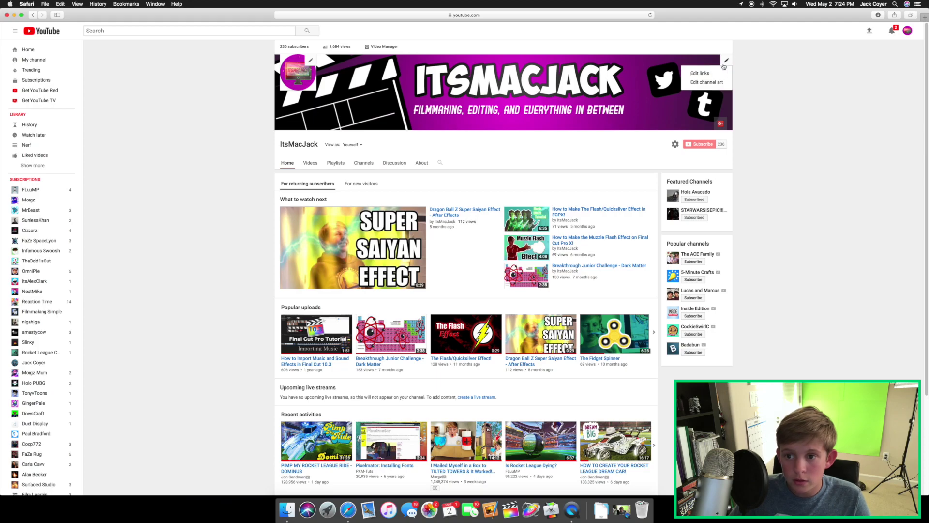
pyautogui.click(703, 88)
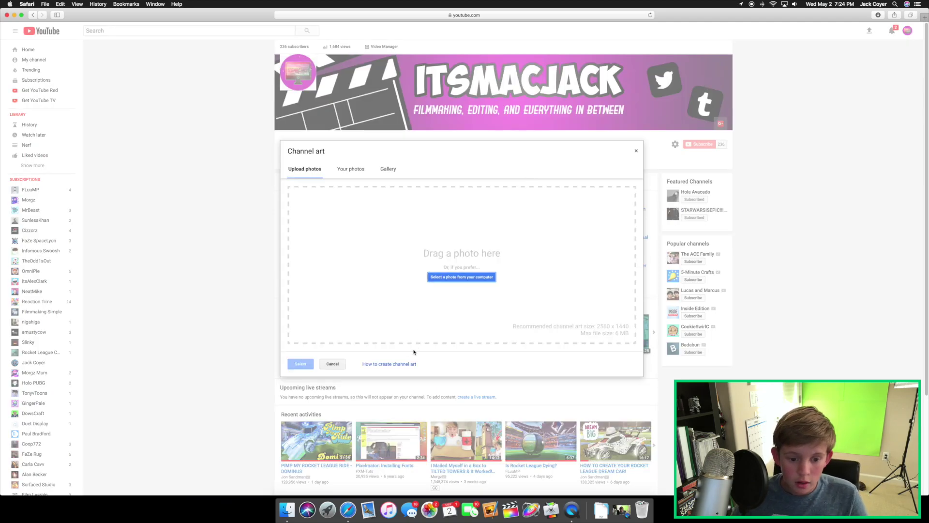
pyautogui.click(382, 364)
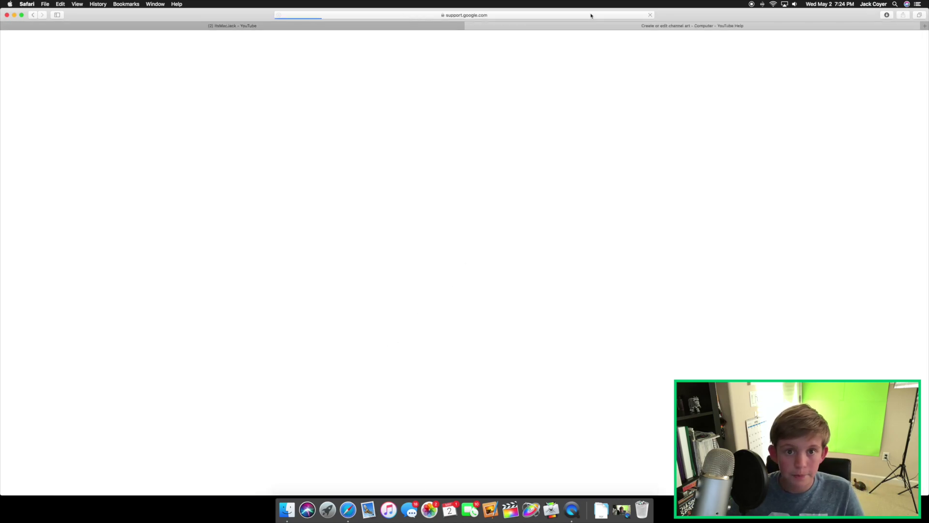
# - Expand the channel art image tips and 2560 x 1440 size guidelines, then download the Channel Art Templates
pyautogui.scroll(-6, 274, 262)
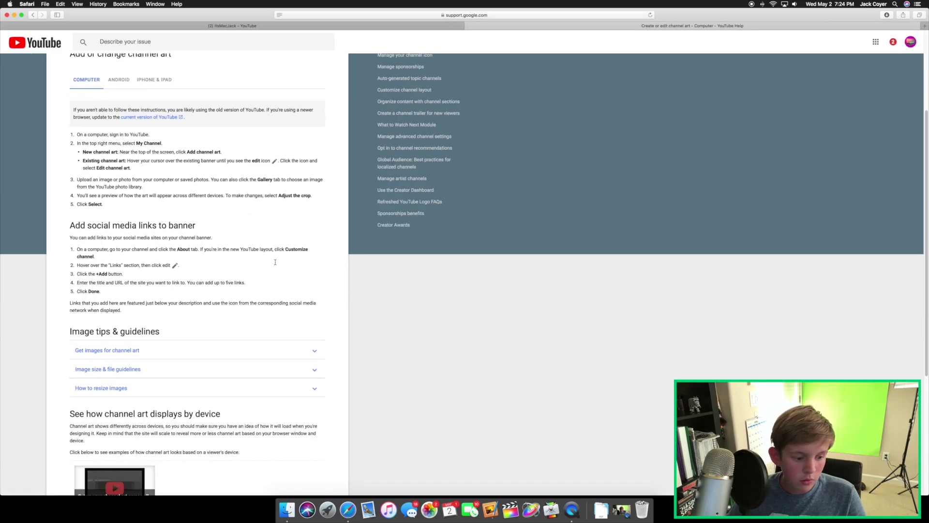
pyautogui.scroll(-1, 275, 265)
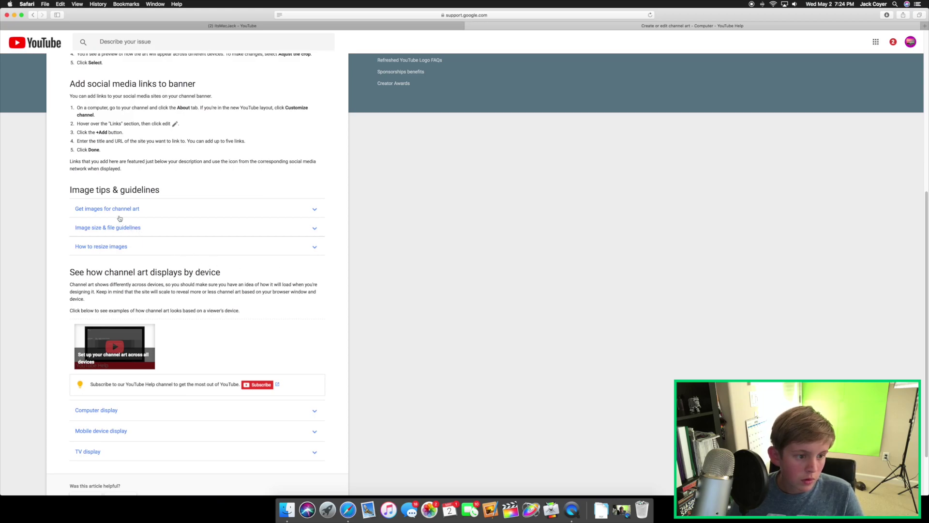
pyautogui.click(314, 210)
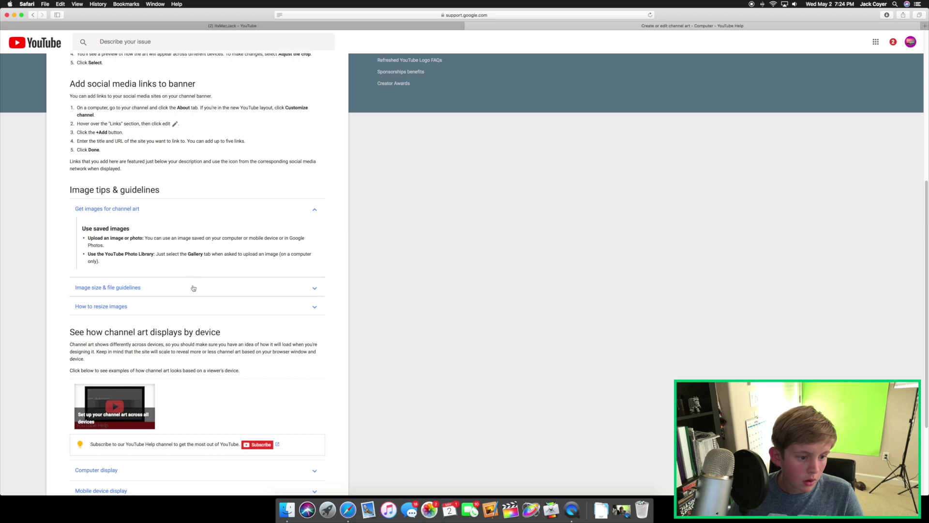
pyautogui.click(184, 294)
pyautogui.scroll(-3, 119, 211)
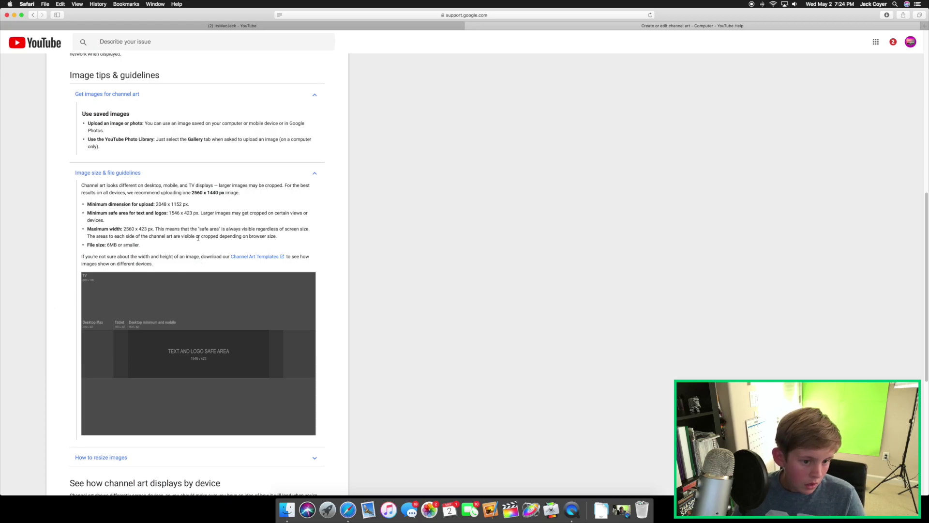
pyautogui.click(246, 259)
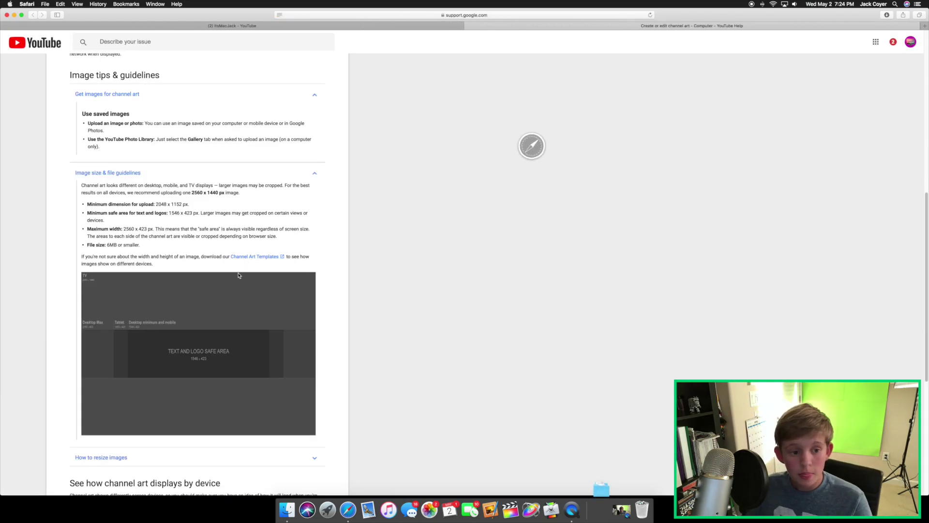
# - From Downloads' Channel Art Templates-2 folder, drag Channel Art Template (Fireworks).png onto Pixelmator
pyautogui.click(602, 508)
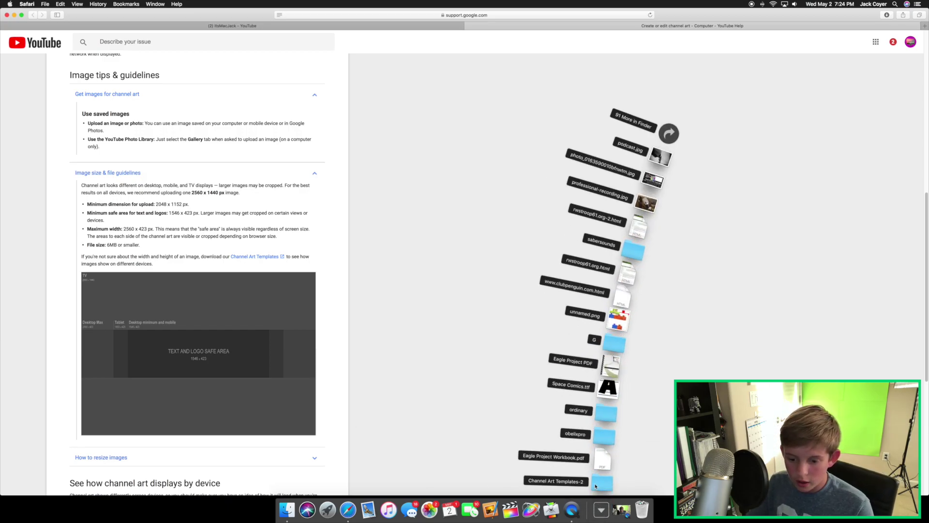
pyautogui.click(602, 483)
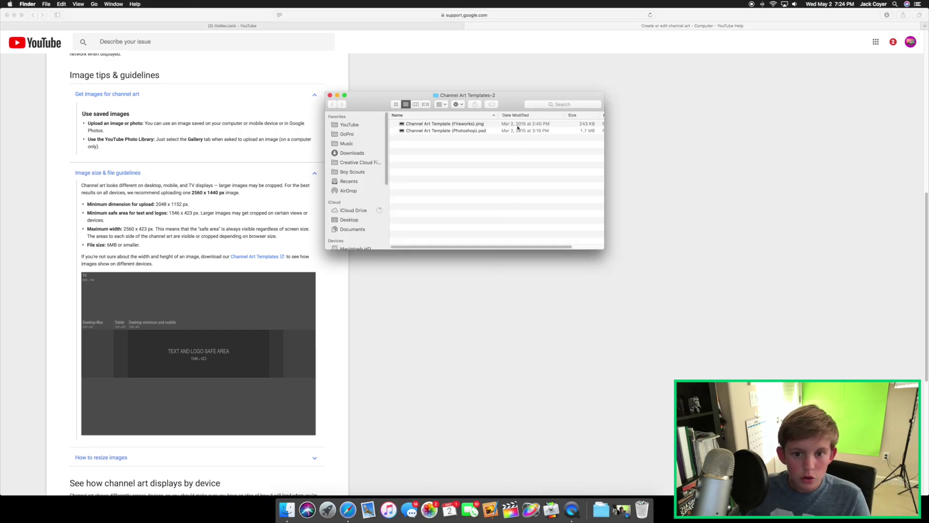
pyautogui.click(486, 124)
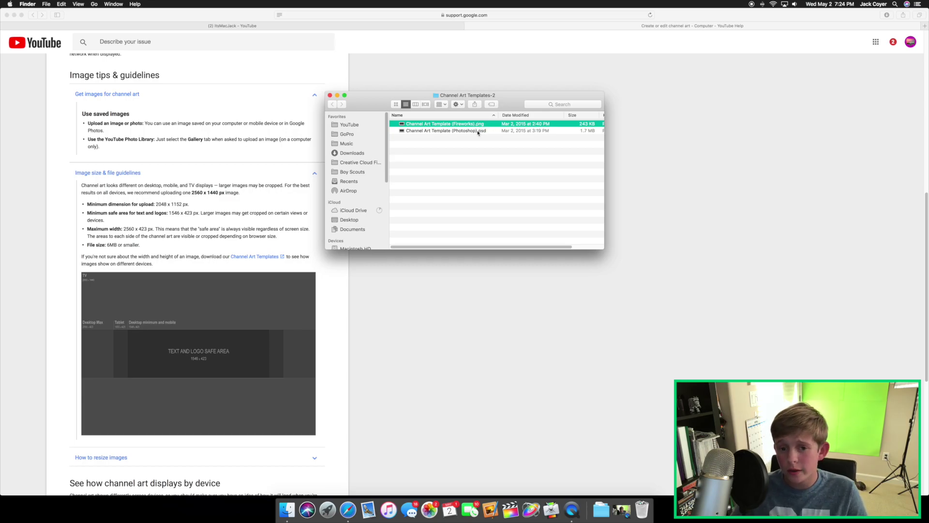
pyautogui.click(478, 131)
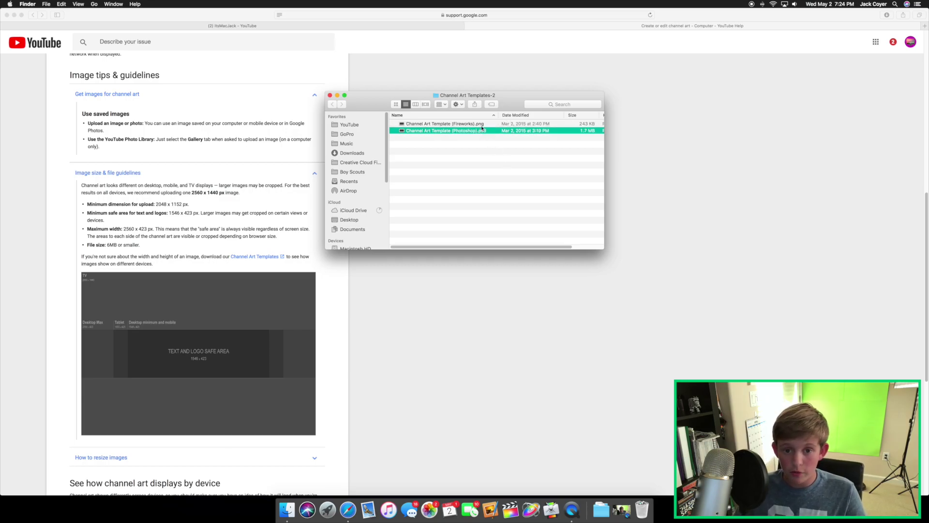
pyautogui.click(480, 126)
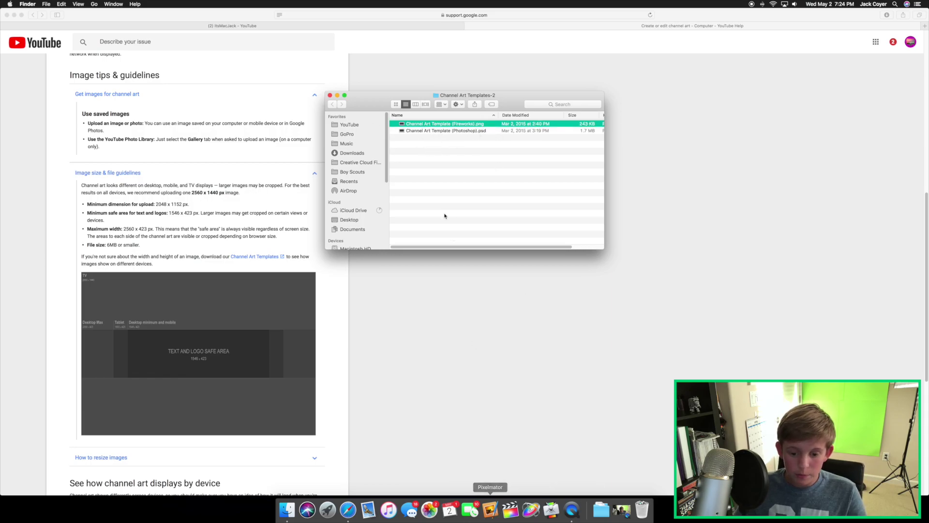
pyautogui.click(471, 131)
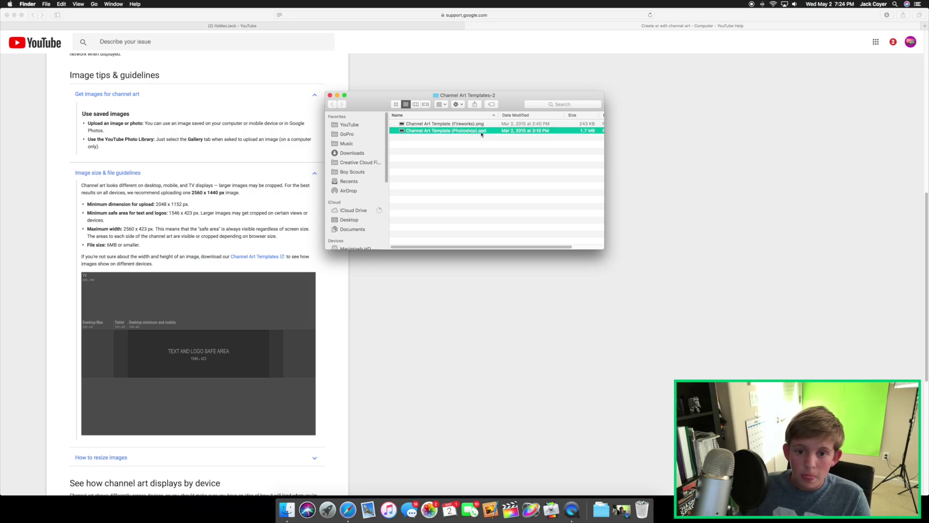
pyautogui.click(473, 124)
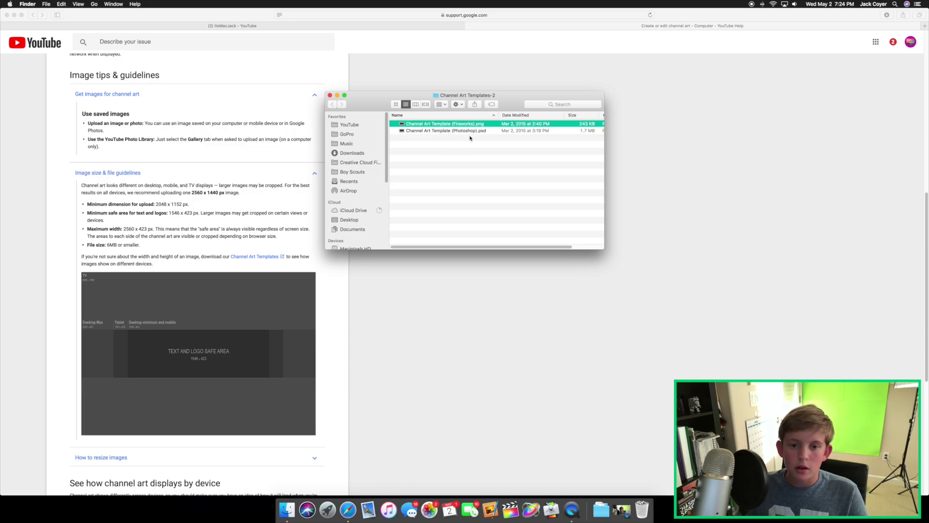
pyautogui.moveTo(466, 124); pyautogui.dragTo(489, 512)
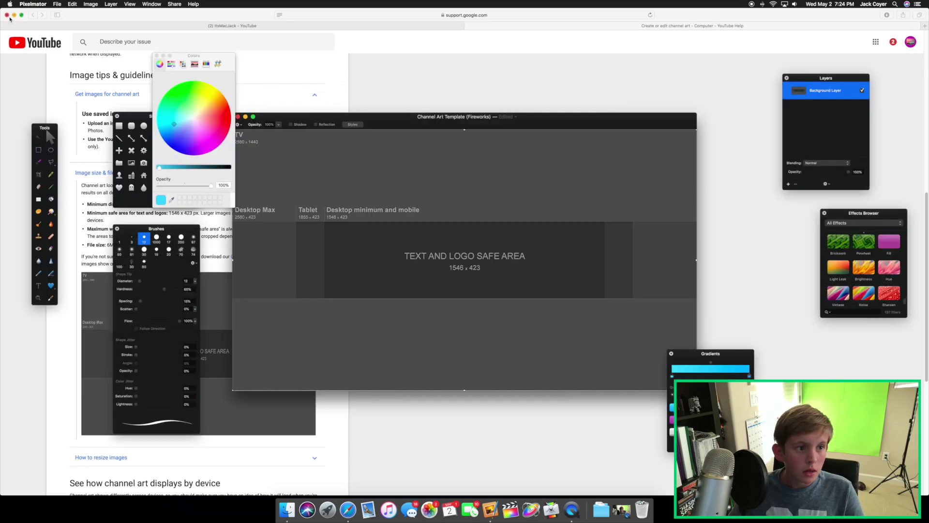
# - Minimize Safari, reposition the Fireworks template window, and pick the Rectangular Marquee tool
pyautogui.click(14, 15)
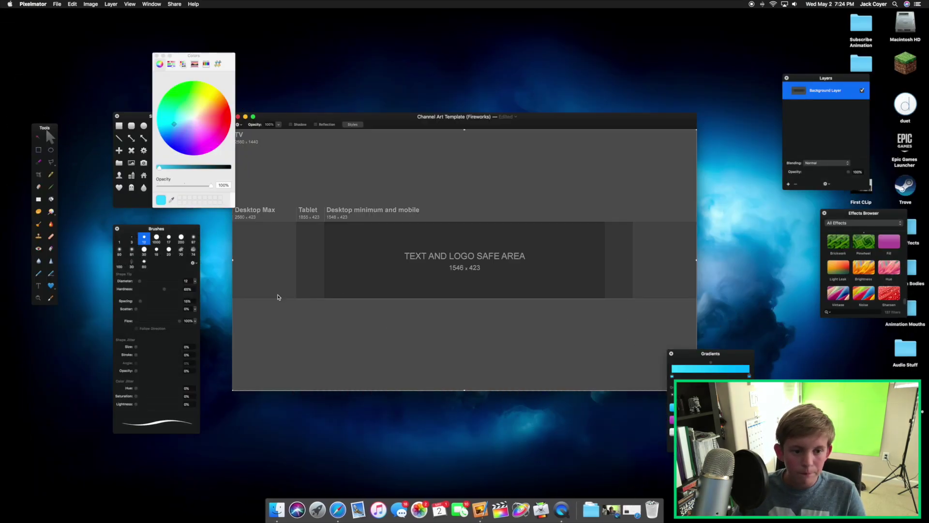
pyautogui.moveTo(463, 118); pyautogui.dragTo(489, 110)
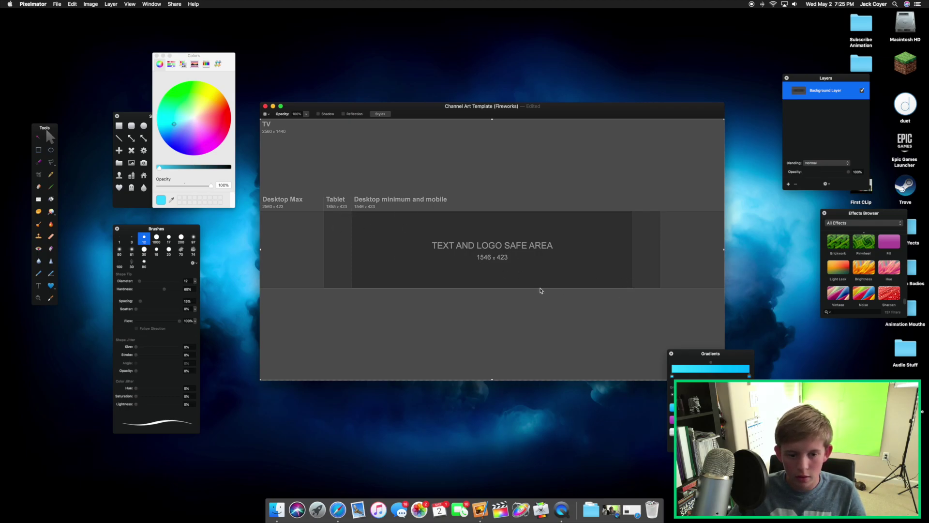
pyautogui.click(39, 151)
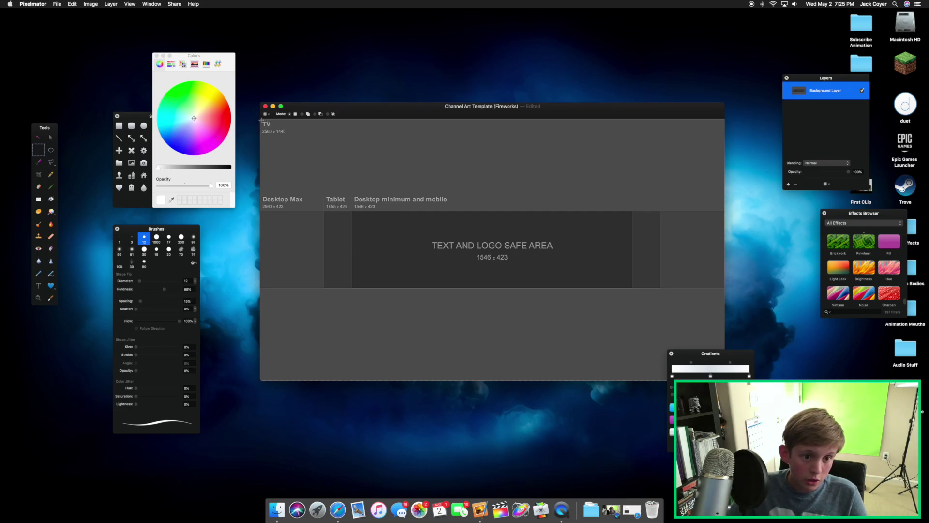
# - Fill the top TV-only band with solid white using Edit > Fill
pyautogui.moveTo(261, 120); pyautogui.dragTo(779, 210)
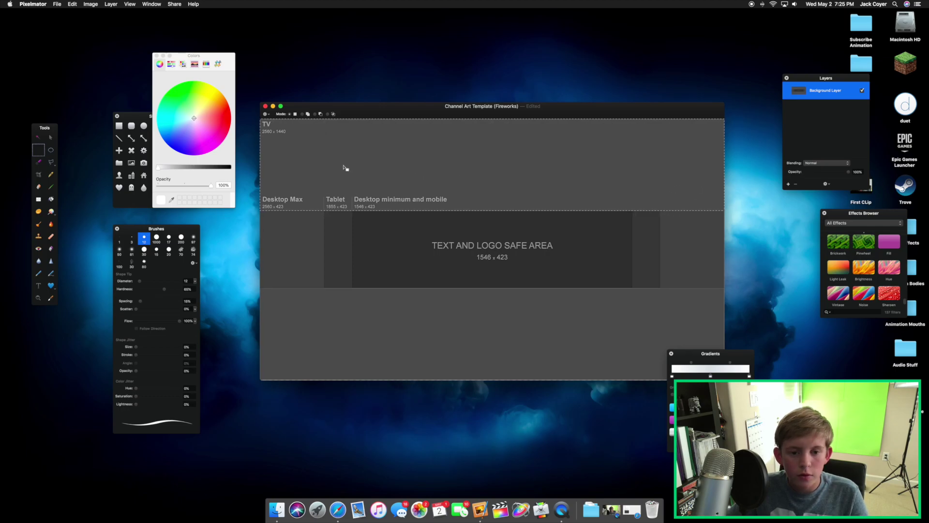
pyautogui.click(72, 6)
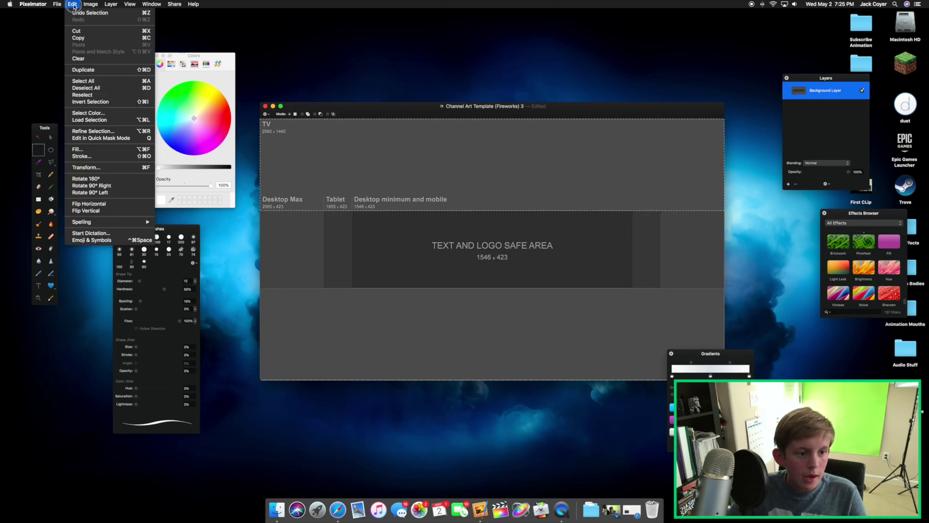
pyautogui.click(99, 153)
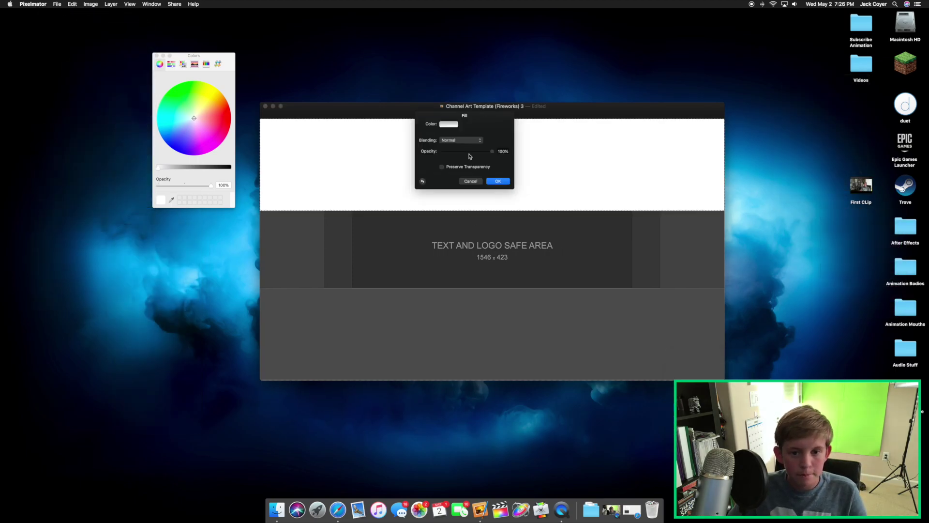
pyautogui.click(498, 181)
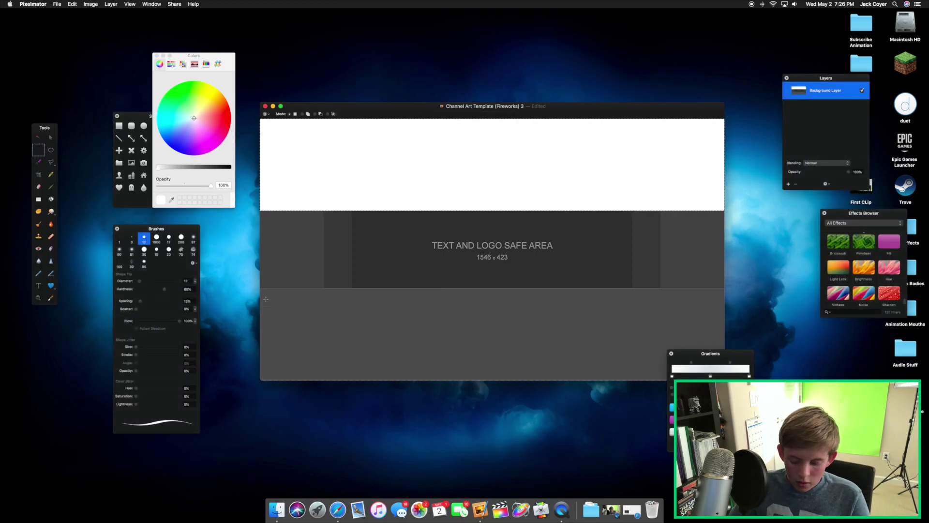
# - Select the bottom band, clear the selection, and enlarge the document window
pyautogui.moveTo(261, 290); pyautogui.dragTo(600, 403)
pyautogui.press('super+d')
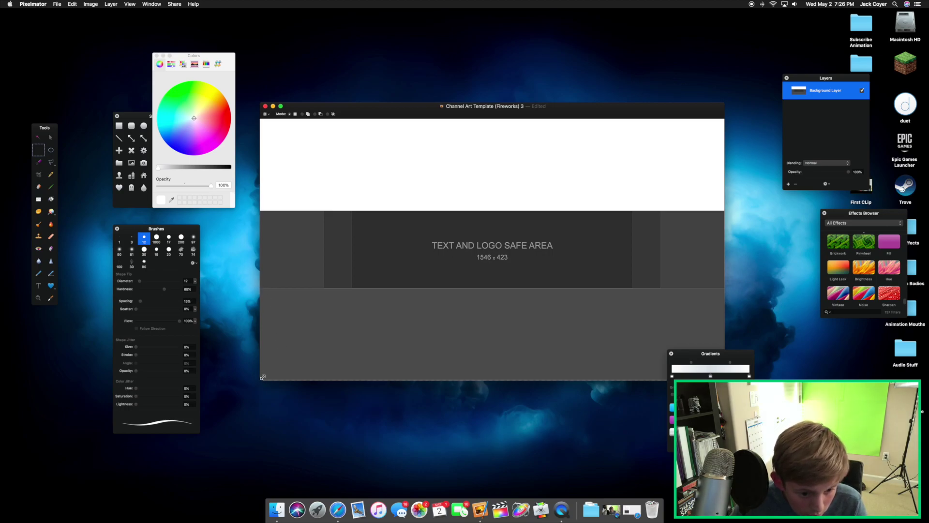
pyautogui.moveTo(264, 375); pyautogui.dragTo(710, 301)
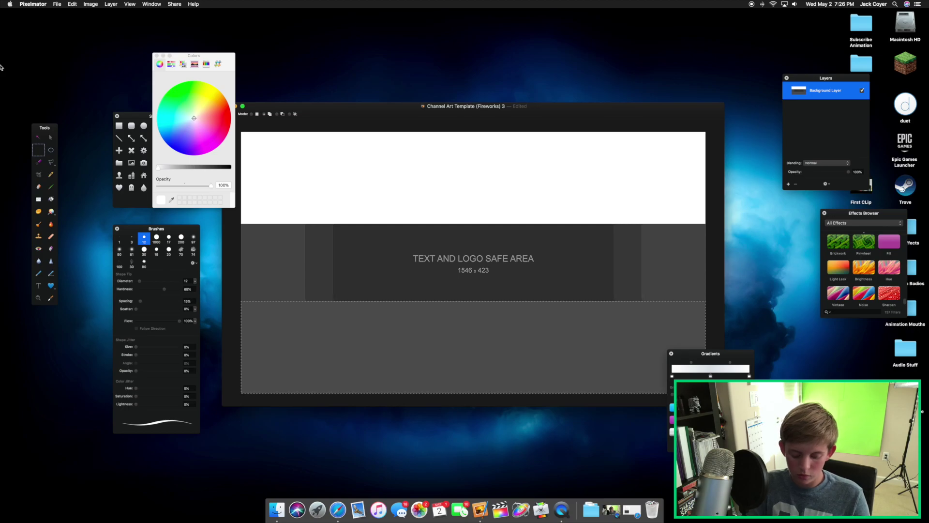
# - Fill the bottom band with white and deselect
pyautogui.press('super+f')
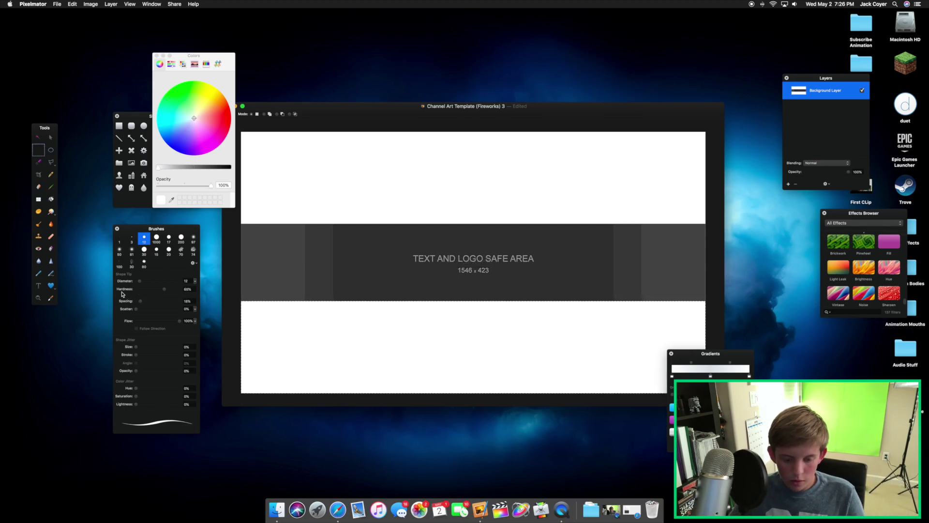
pyautogui.press('super+z')
pyautogui.press('super+f')
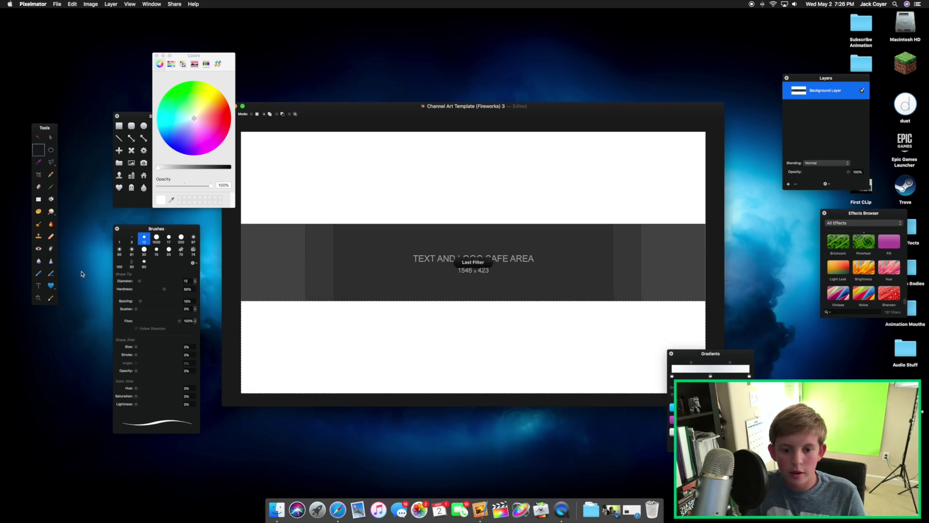
pyautogui.press('super+d')
# - Fill the left and right grey blocks of the middle band with white
pyautogui.click(72, 4)
pyautogui.click(231, 283)
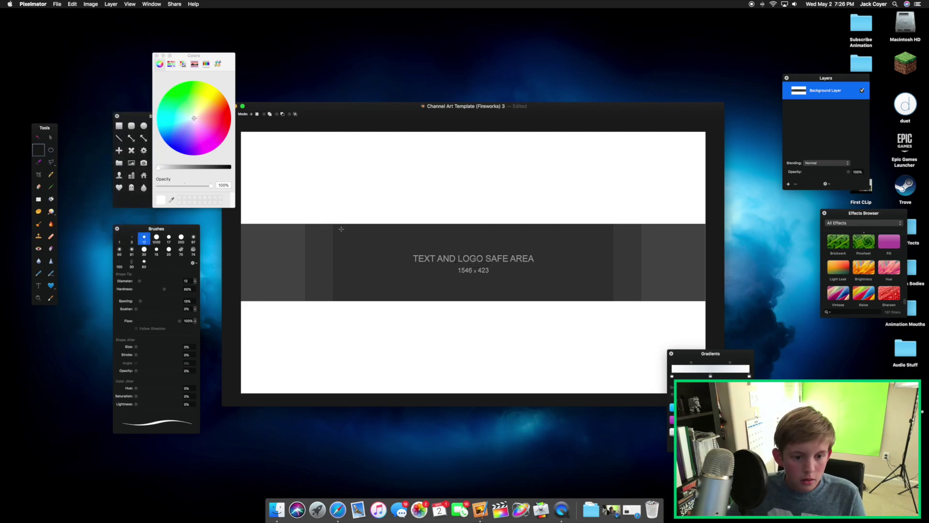
pyautogui.click(263, 279)
pyautogui.press('super+z')
pyautogui.press('super+shift+z')
pyautogui.press('super+d')
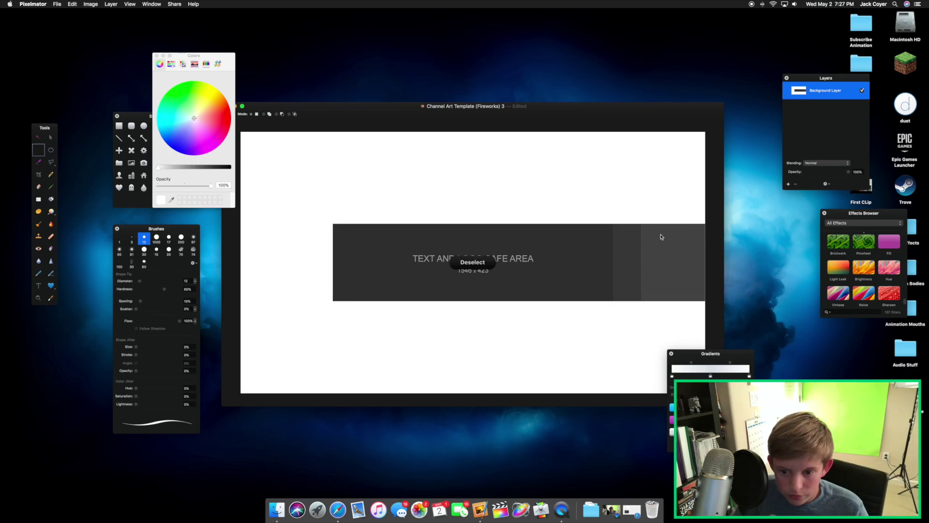
pyautogui.click(632, 242)
pyautogui.press('super+d')
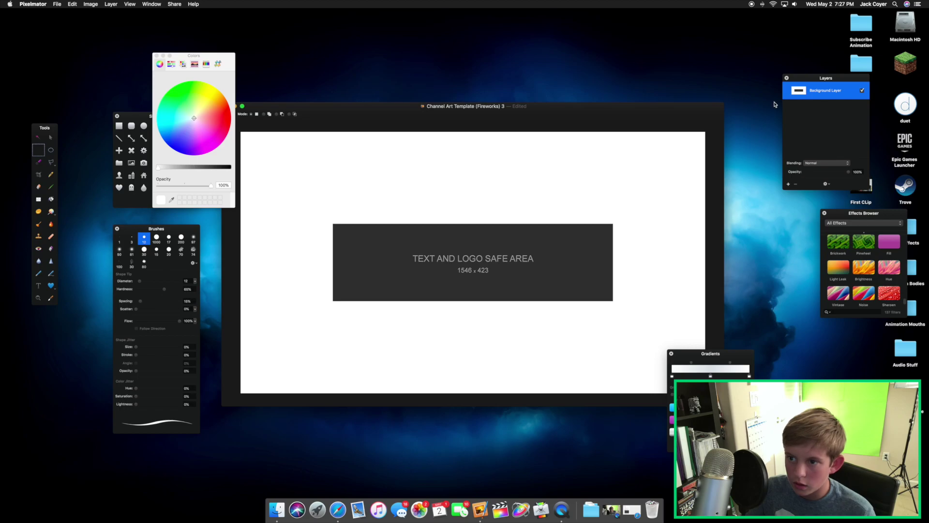
# - Add a new empty layer above the Background Layer from the layer context menu
pyautogui.rightClick(823, 136)
pyautogui.rightClick(796, 109)
pyautogui.rightClick(804, 110)
pyautogui.click(814, 114)
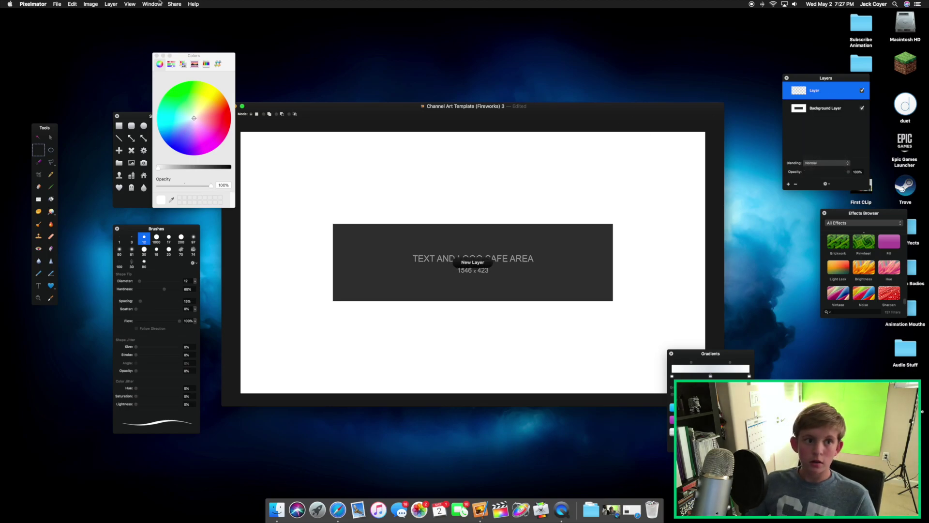
# - Toggle the effects browser and rearrange the Layers, Effects and Gradients panels
pyautogui.click(130, 4)
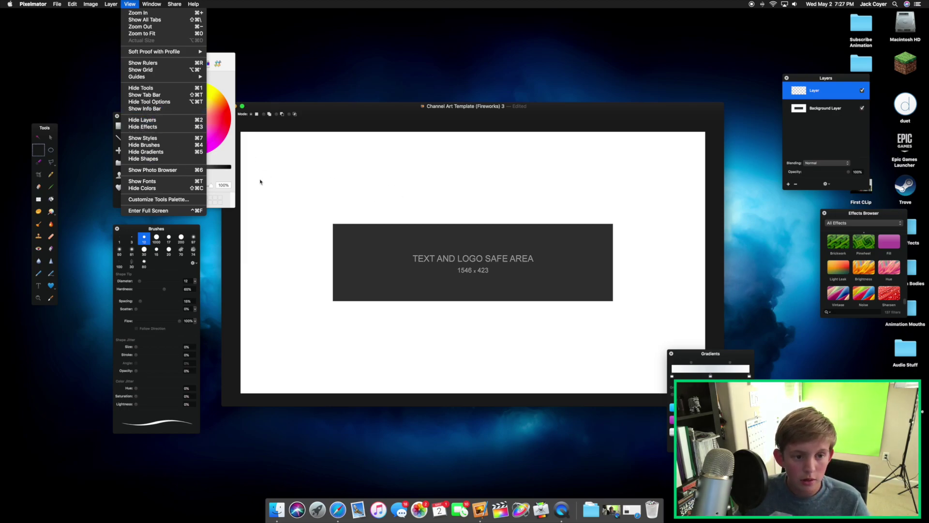
pyautogui.press('super+3')
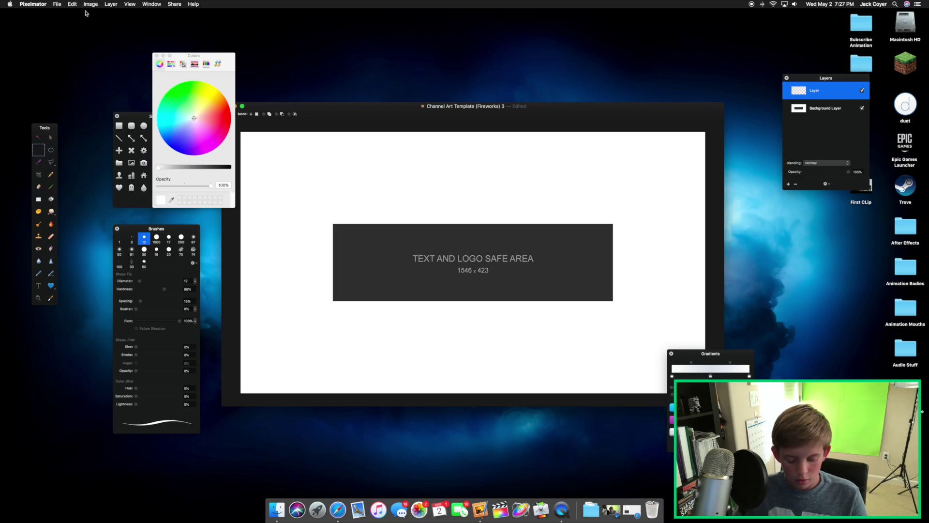
pyautogui.press('super+3')
pyautogui.moveTo(825, 83); pyautogui.dragTo(797, 80)
pyautogui.moveTo(832, 217); pyautogui.dragTo(810, 227)
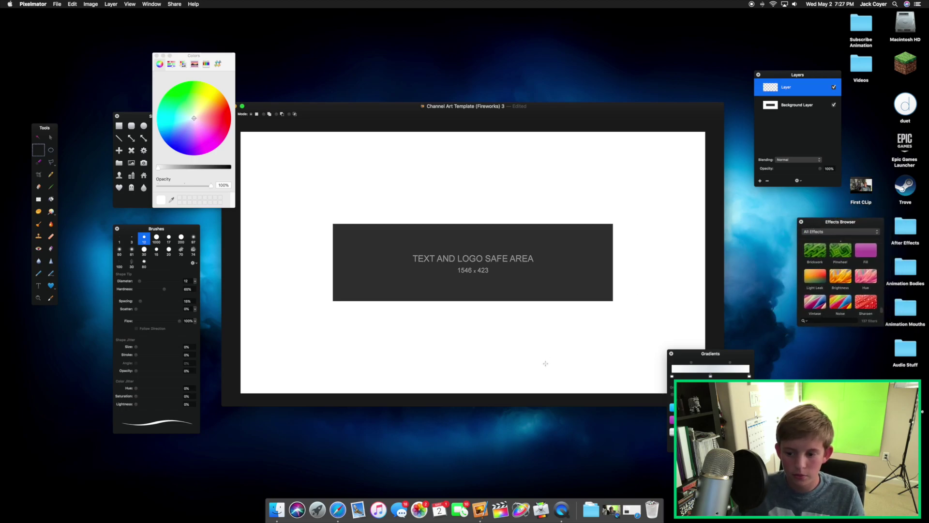
pyautogui.moveTo(705, 350); pyautogui.dragTo(718, 354)
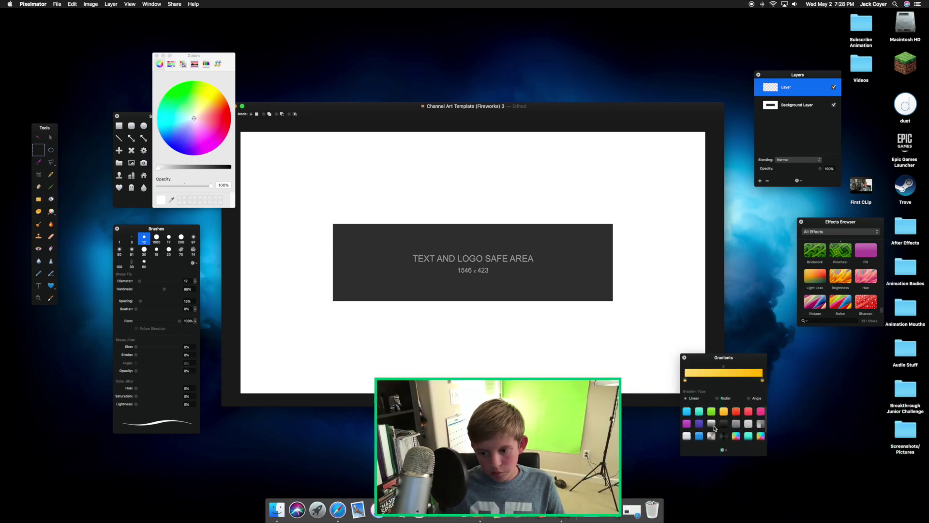
# - Add a new gradient from the green preset and change its left stop to dark red
pyautogui.moveTo(360, 272); pyautogui.dragTo(575, 269)
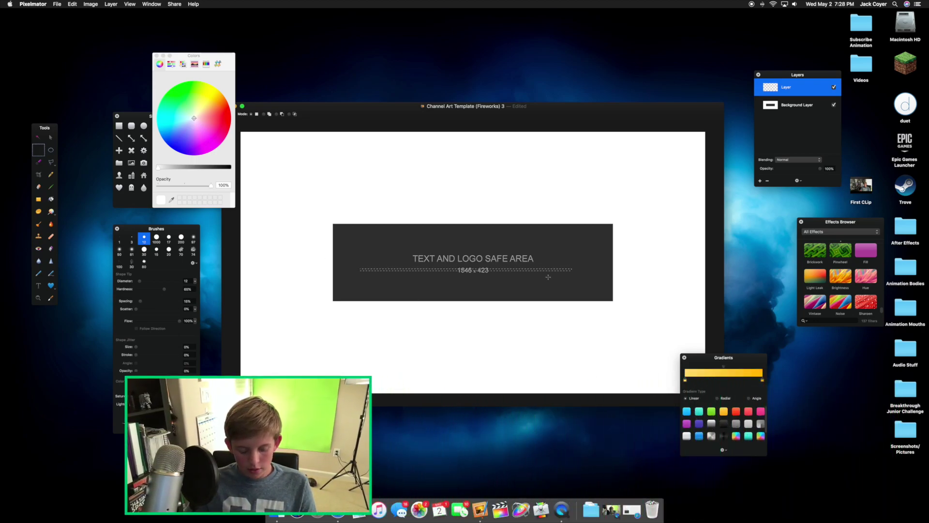
pyautogui.press('super+d')
pyautogui.scroll(-2, 724, 438)
pyautogui.click(724, 438)
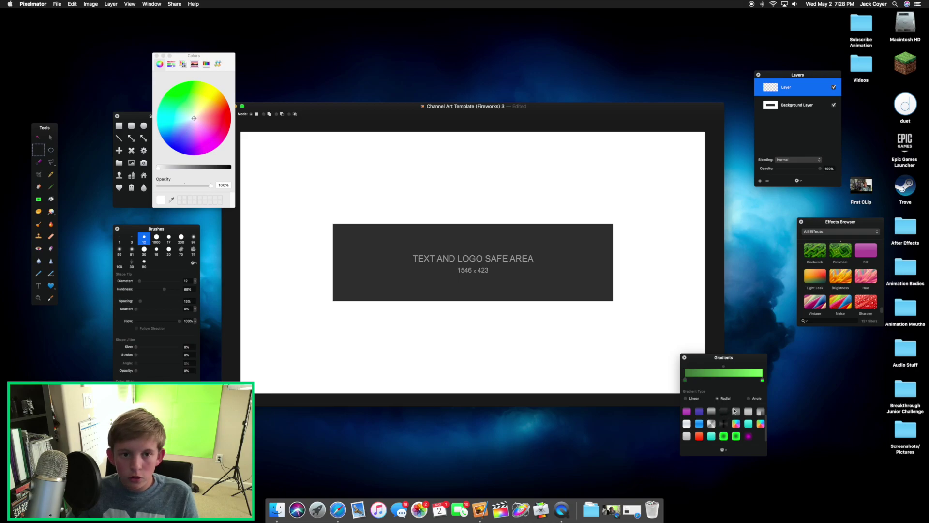
pyautogui.rightClick(758, 439)
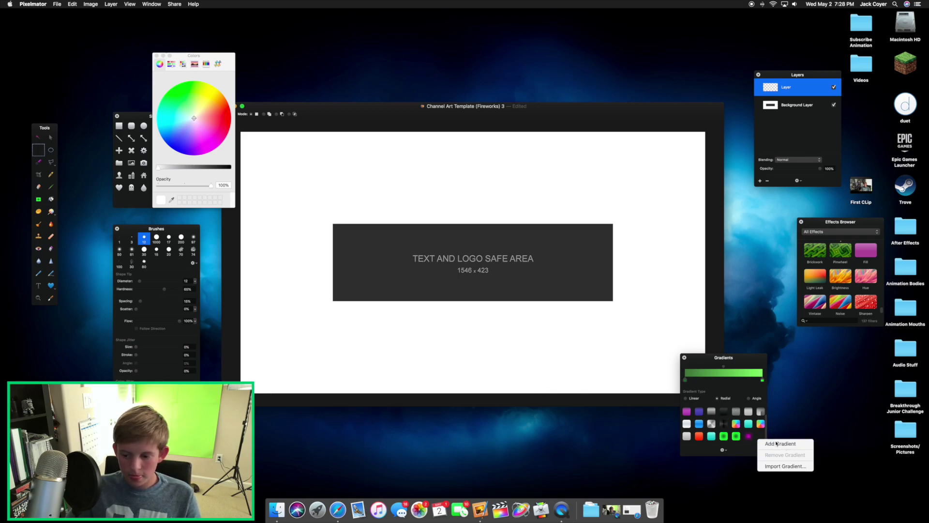
pyautogui.click(776, 444)
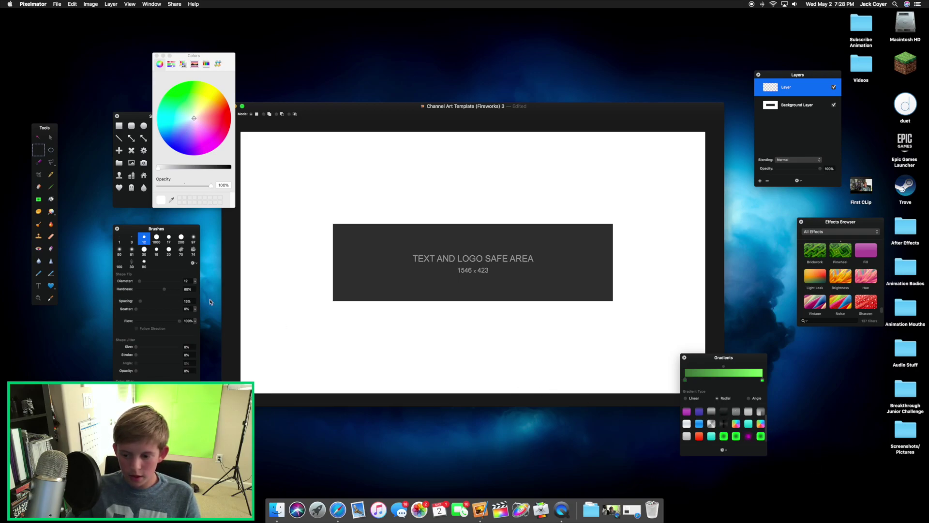
pyautogui.click(685, 382)
pyautogui.moveTo(177, 127); pyautogui.dragTo(237, 131)
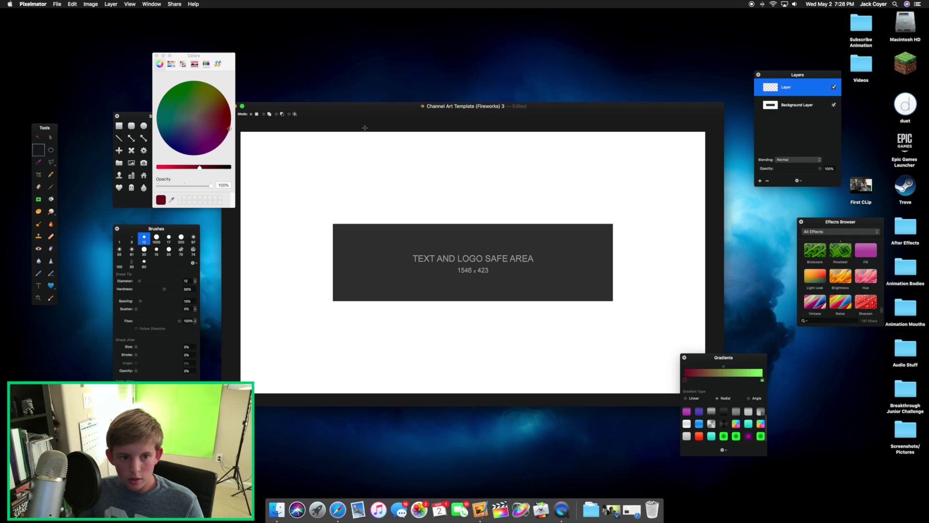
# - Close Colors, then test the red-to-green gradient on the canvas and undo it
pyautogui.click(156, 56)
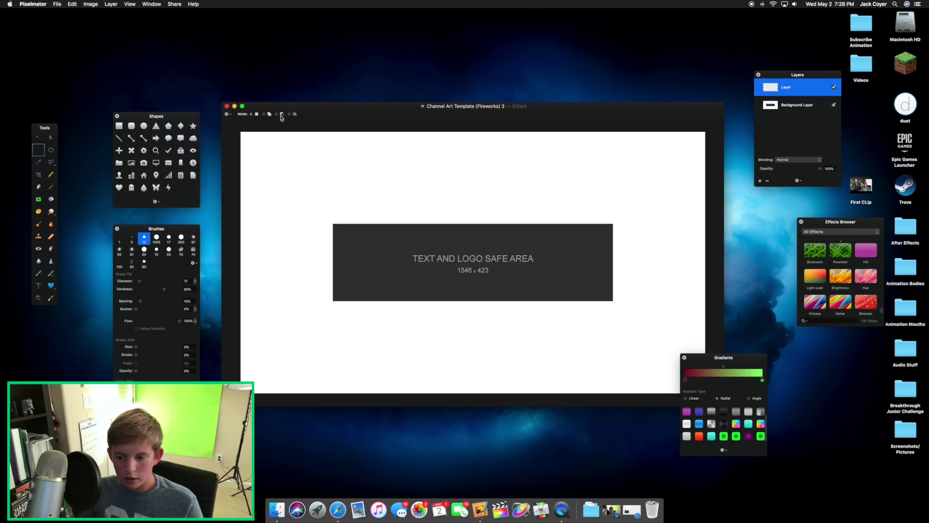
pyautogui.click(40, 198)
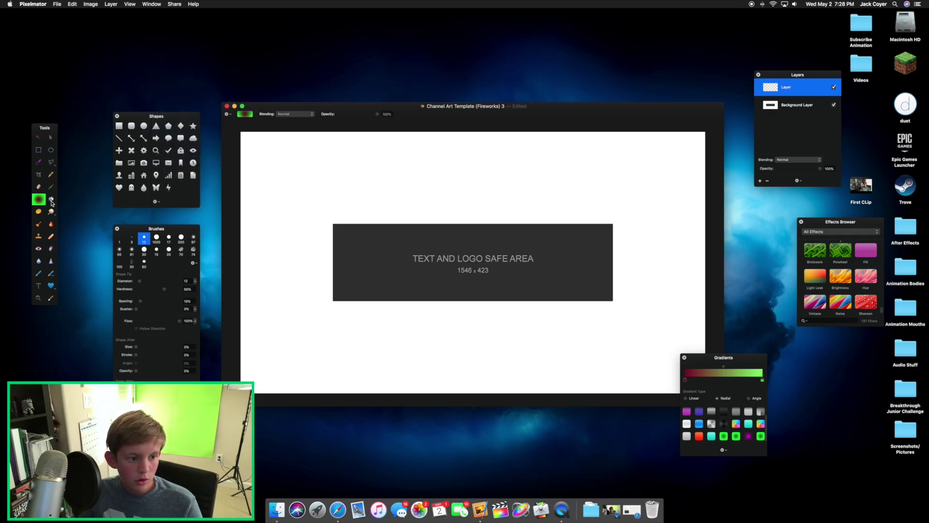
pyautogui.moveTo(386, 272); pyautogui.dragTo(714, 257)
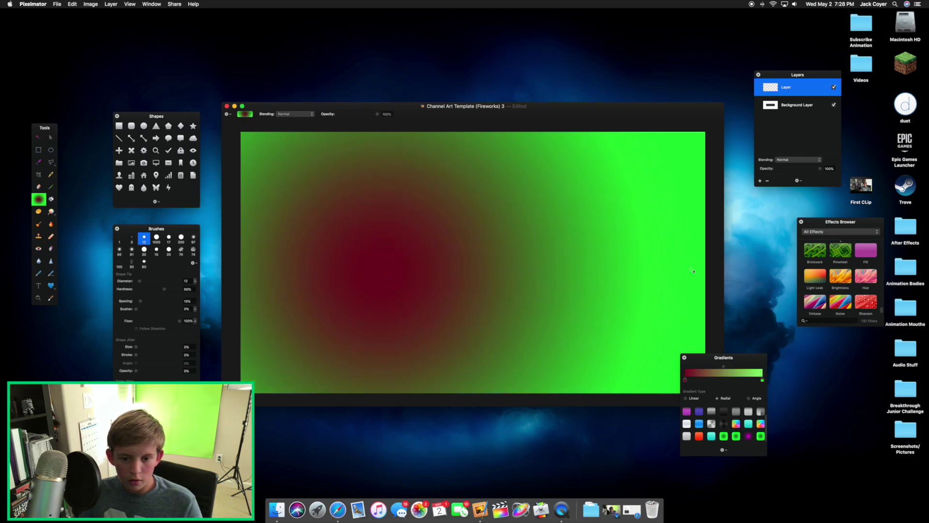
pyautogui.press('super+z')
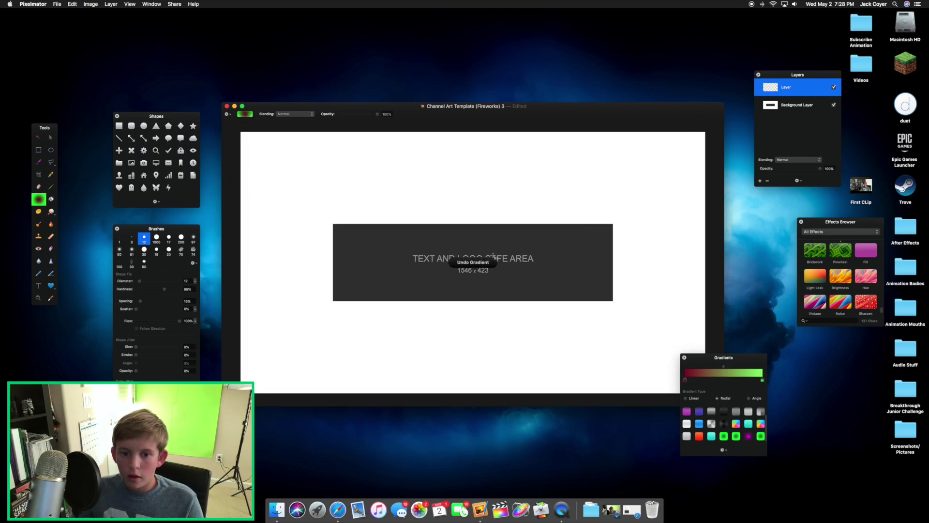
pyautogui.press('super+shift+z')
pyautogui.press('super+z')
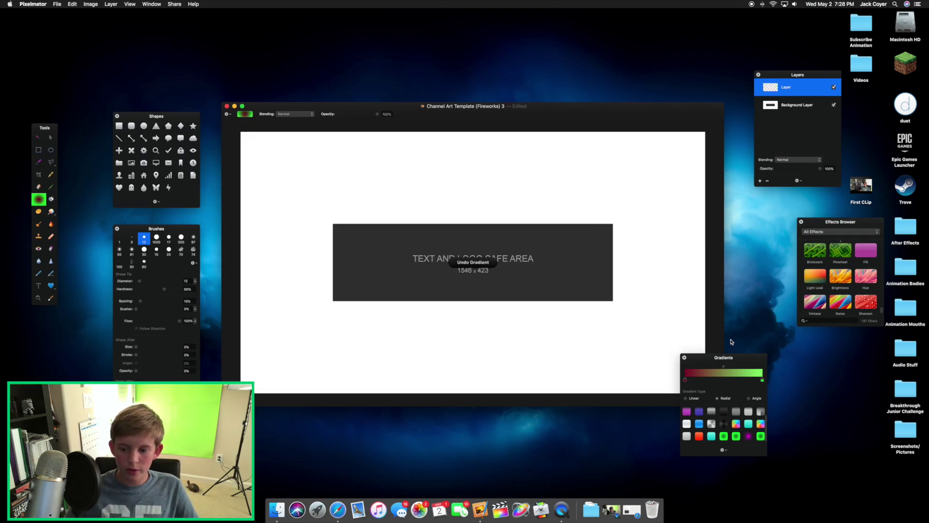
# - Add and move gradient colour stops, try the rainbow preset, then return to green
pyautogui.click(717, 381)
pyautogui.moveTo(735, 380); pyautogui.dragTo(754, 380)
pyautogui.click(695, 380)
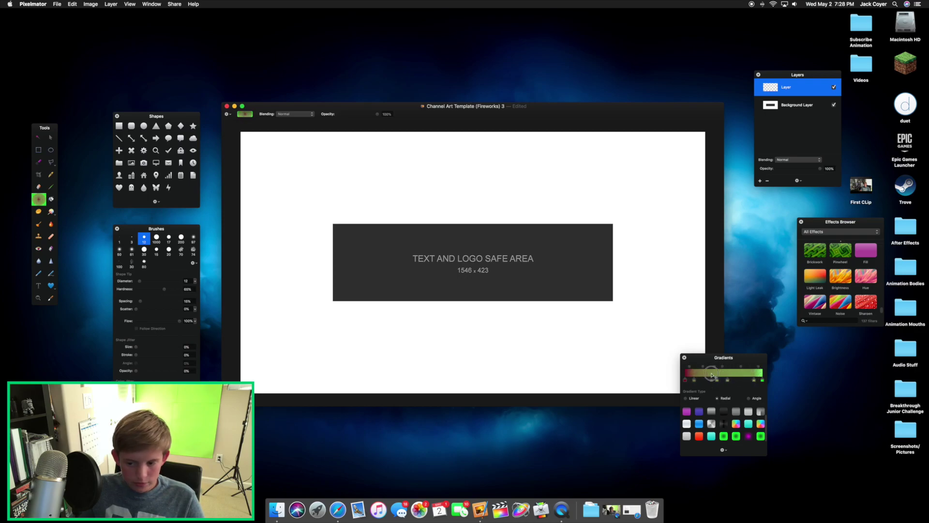
pyautogui.click(736, 424)
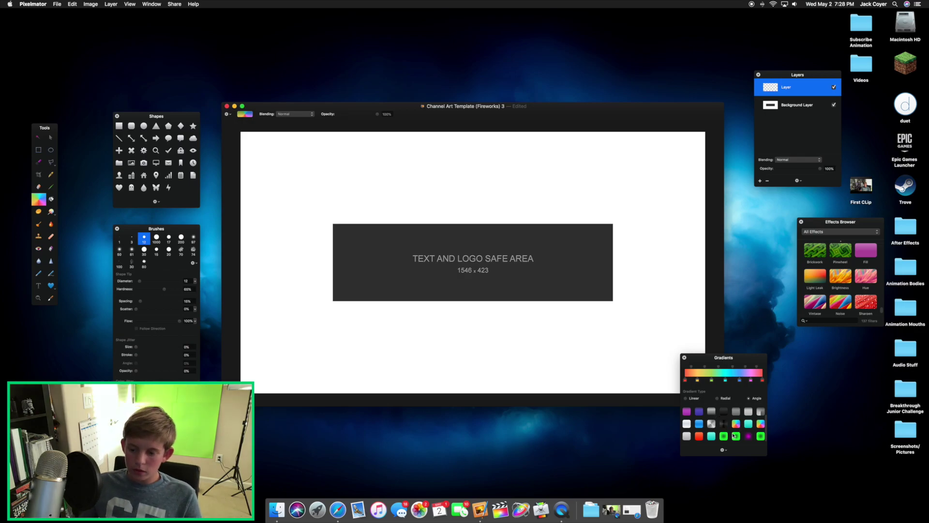
pyautogui.click(734, 436)
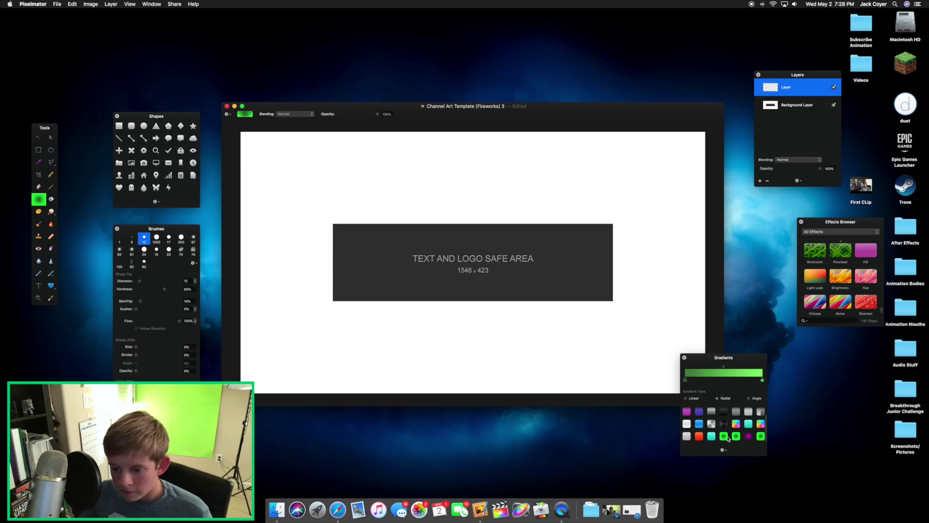
# - Test linear, radial and angle green gradient fills, undo each, and settle on Radial
pyautogui.click(685, 398)
pyautogui.moveTo(438, 309); pyautogui.dragTo(680, 289)
pyautogui.press('super+z')
pyautogui.click(718, 399)
pyautogui.moveTo(392, 261); pyautogui.dragTo(534, 174)
pyautogui.press('super+z')
pyautogui.click(749, 398)
pyautogui.moveTo(484, 346); pyautogui.dragTo(561, 306)
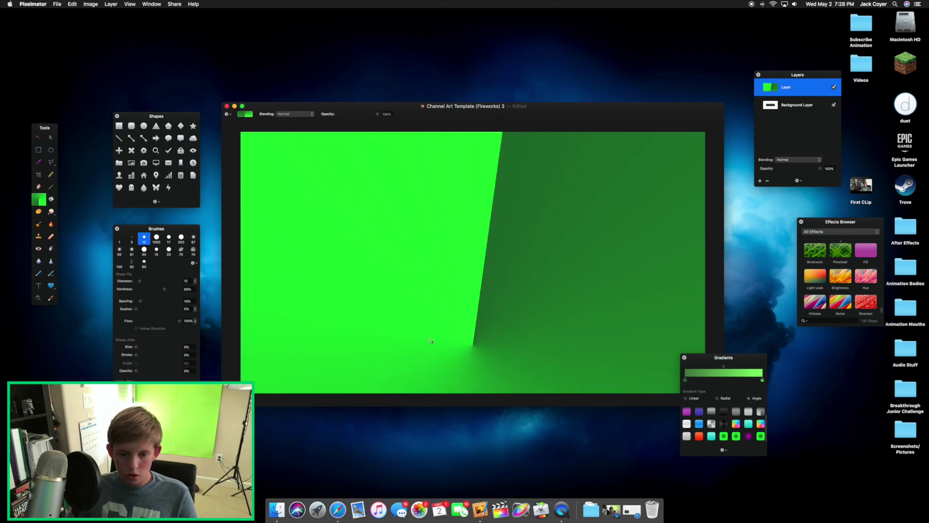
pyautogui.press('super+z')
pyautogui.click(717, 399)
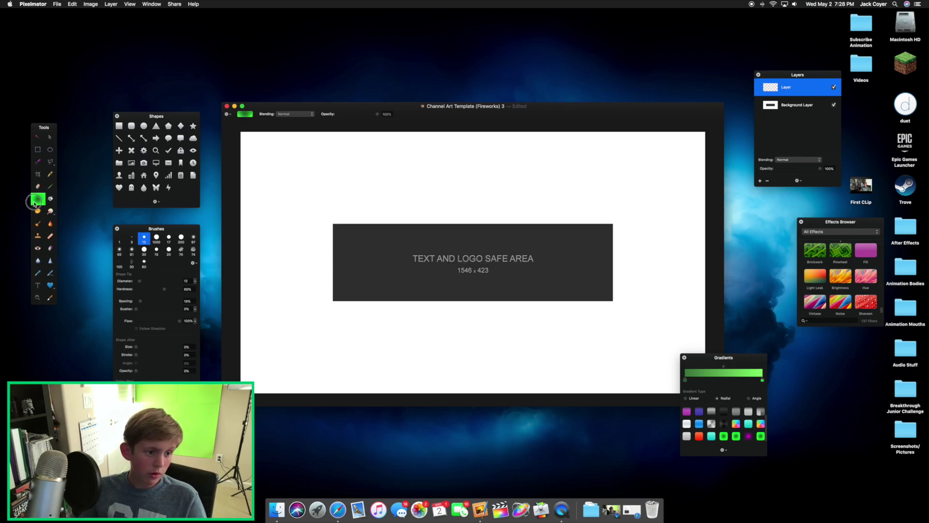
# - Select the whole dark safe-area box and fill it with a radial gradient dragged from its centre
pyautogui.click(38, 150)
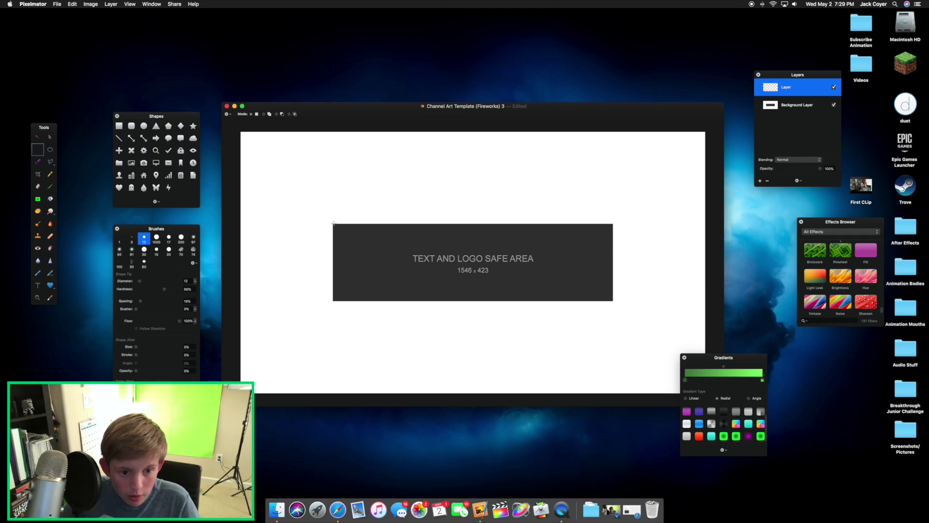
pyautogui.moveTo(334, 223); pyautogui.dragTo(434, 268)
pyautogui.click(352, 231)
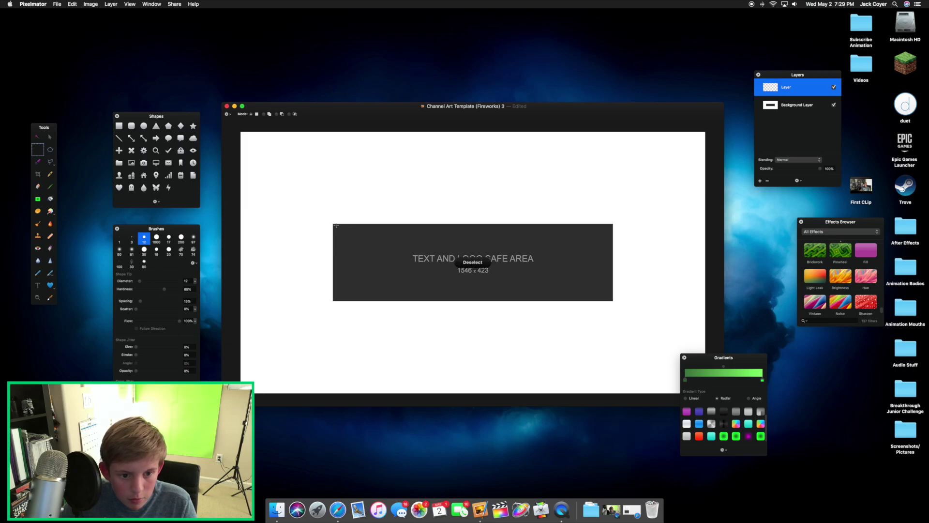
pyautogui.moveTo(333, 224); pyautogui.dragTo(587, 307)
pyautogui.press('super+z')
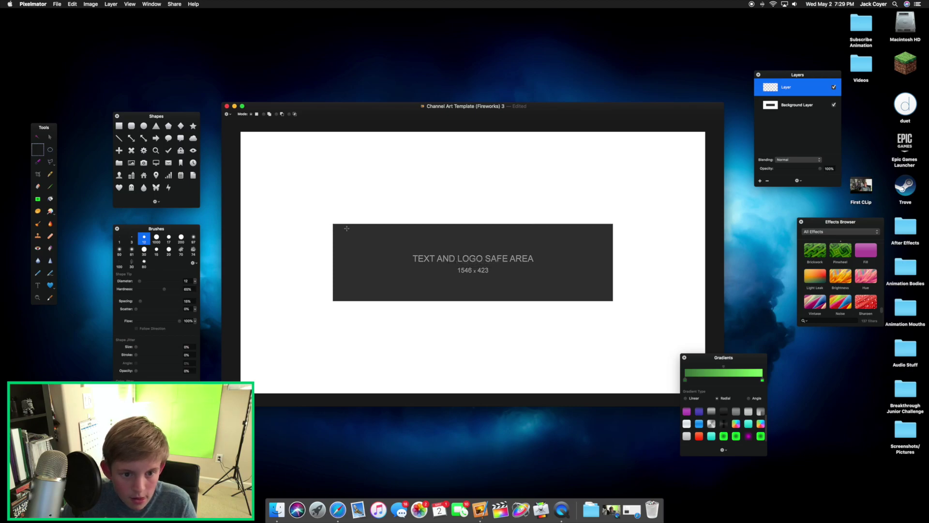
pyautogui.moveTo(334, 224); pyautogui.dragTo(612, 304)
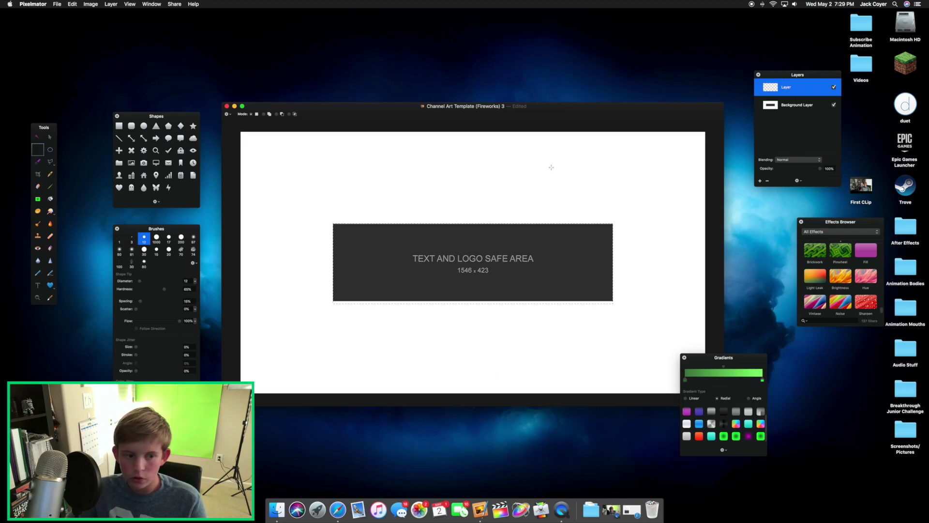
pyautogui.click(36, 199)
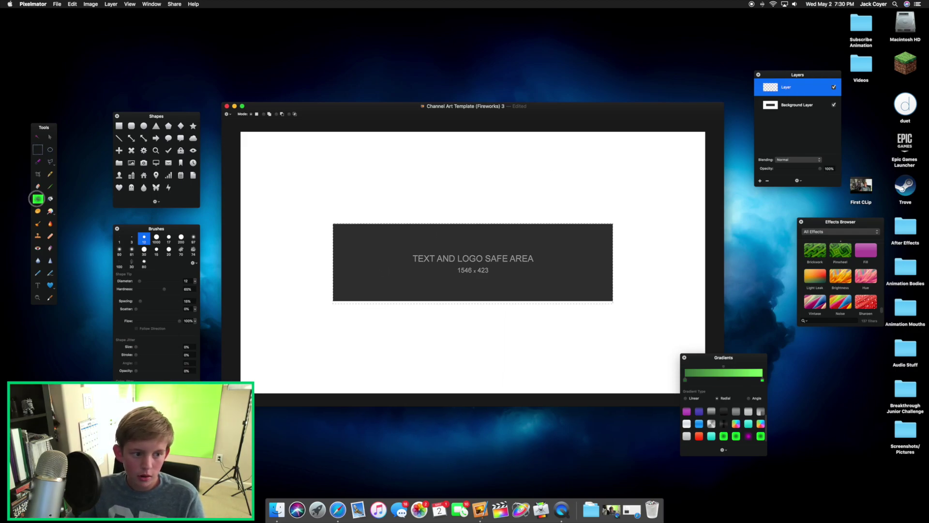
pyautogui.moveTo(481, 281); pyautogui.dragTo(481, 145)
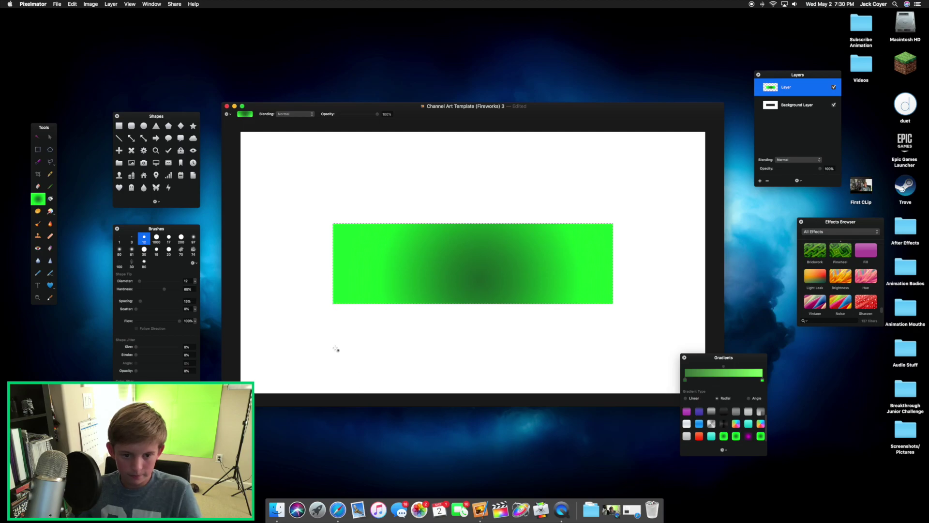
# - Rename the gradient layer to 'BG' and the Background Layer to 'Template', then clear the selection
pyautogui.click(788, 87)
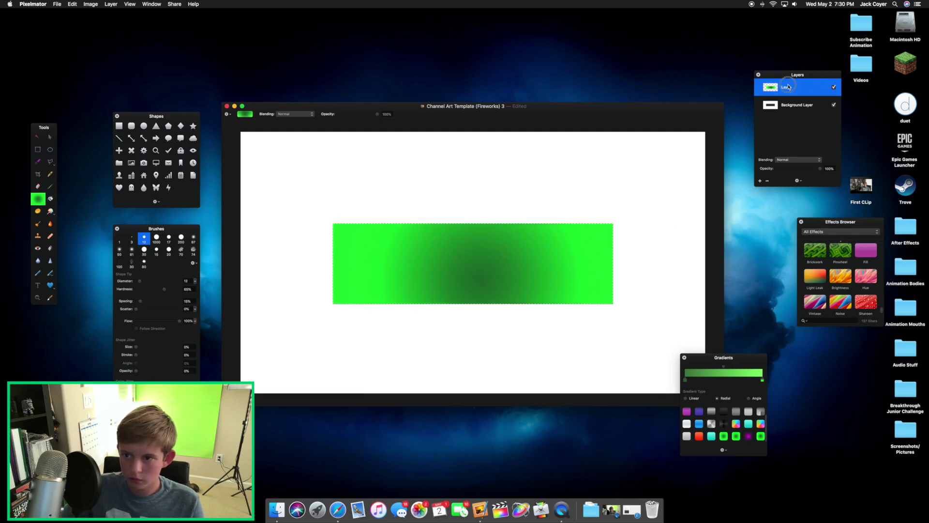
pyautogui.doubleClick(789, 87)
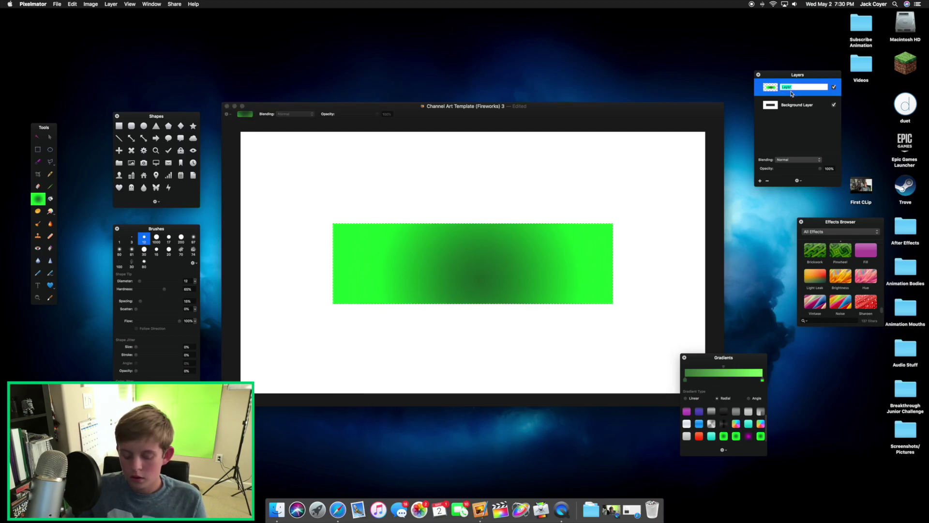
pyautogui.write('BG')
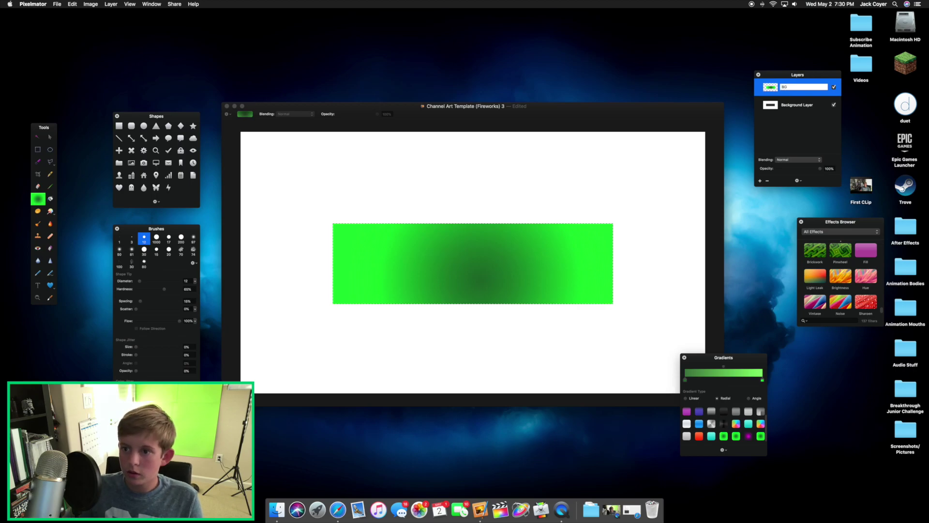
pyautogui.doubleClick(796, 110)
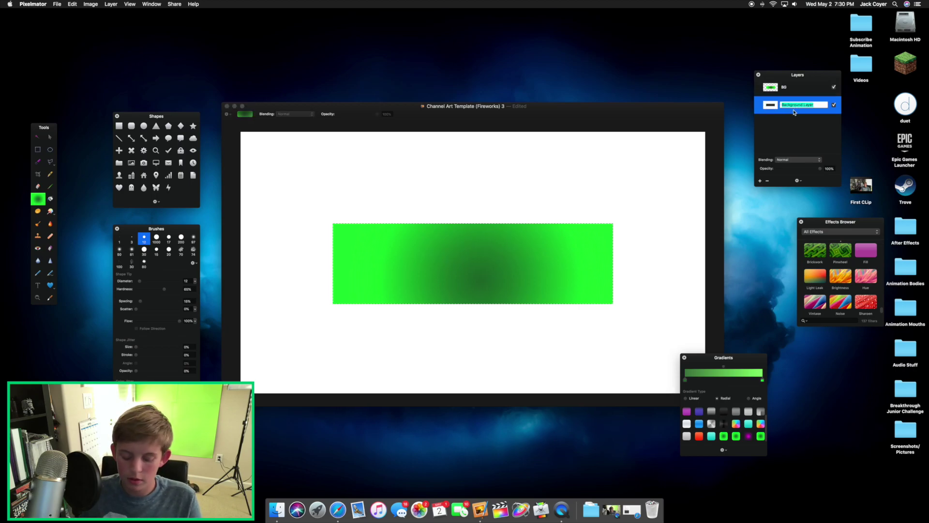
pyautogui.write('Template')
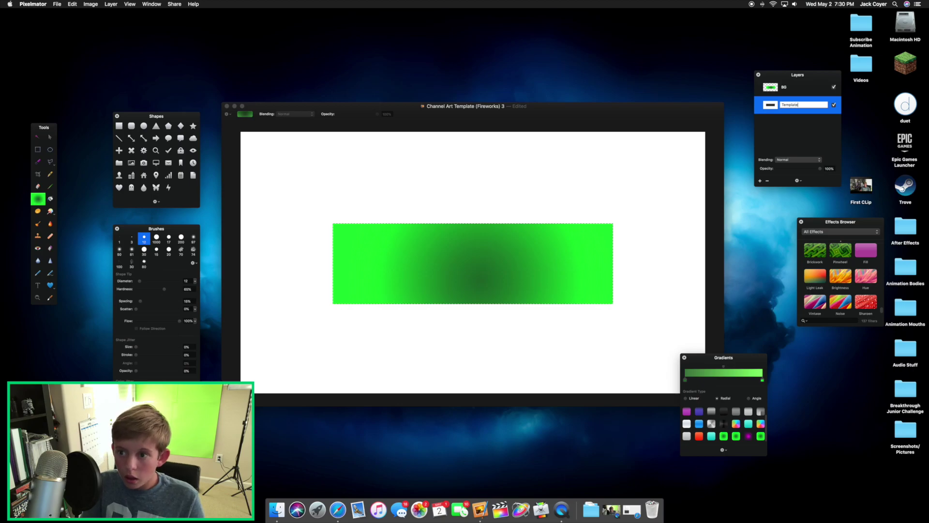
pyautogui.press('Return')
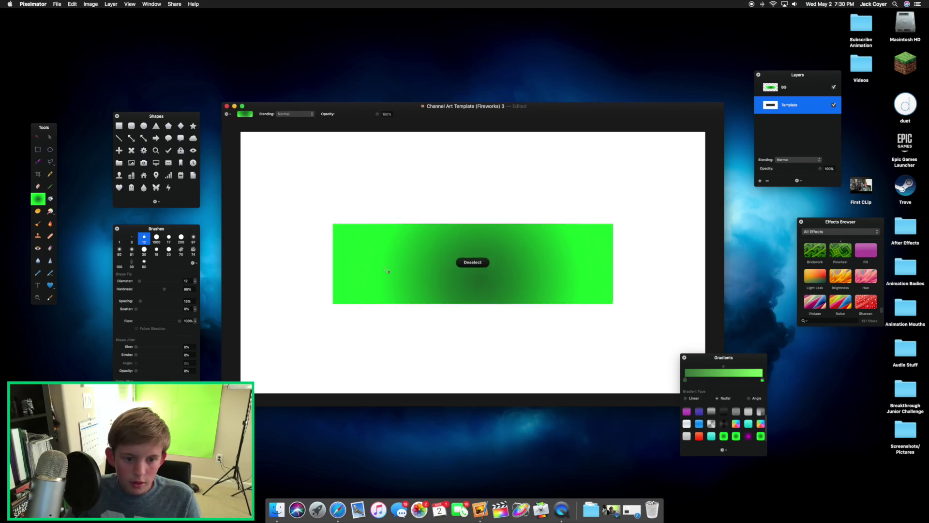
pyautogui.click(488, 262)
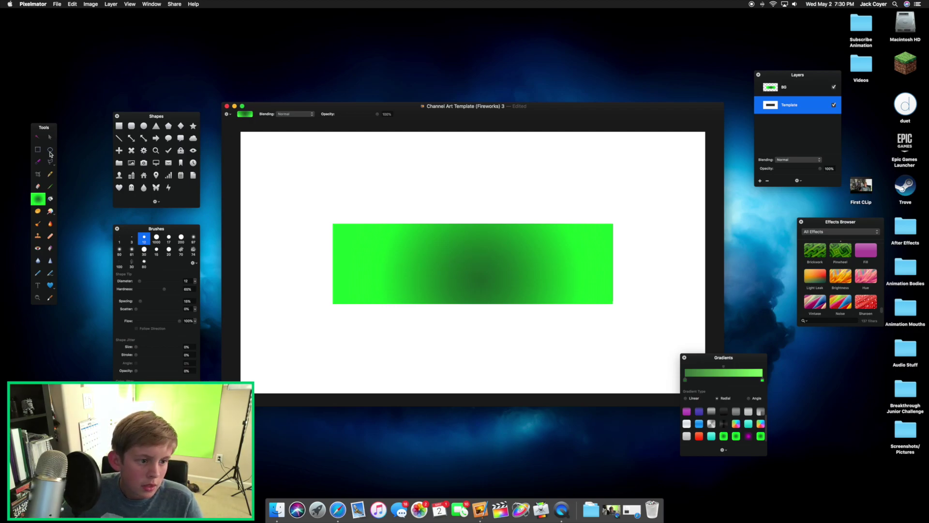
# - Draw a text box over the green banner and move the Text layer above BG
pyautogui.click(37, 285)
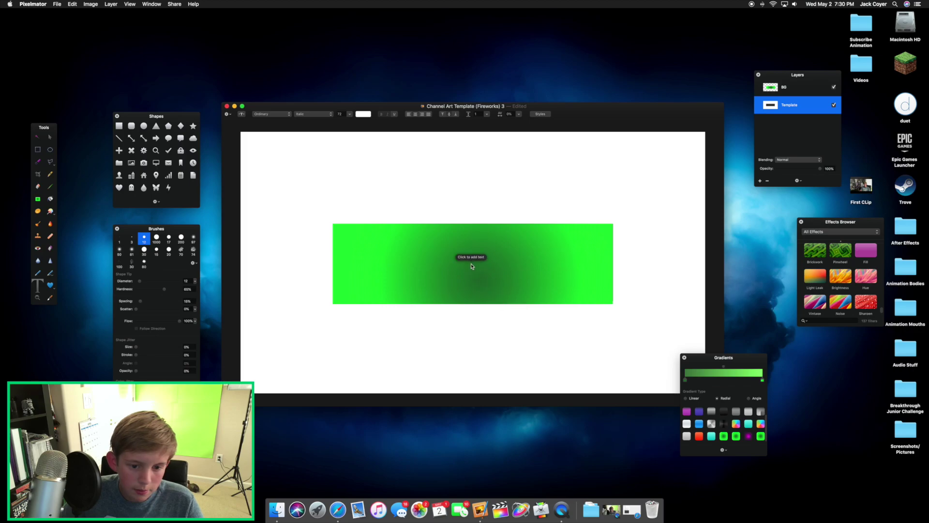
pyautogui.moveTo(414, 240); pyautogui.dragTo(547, 290)
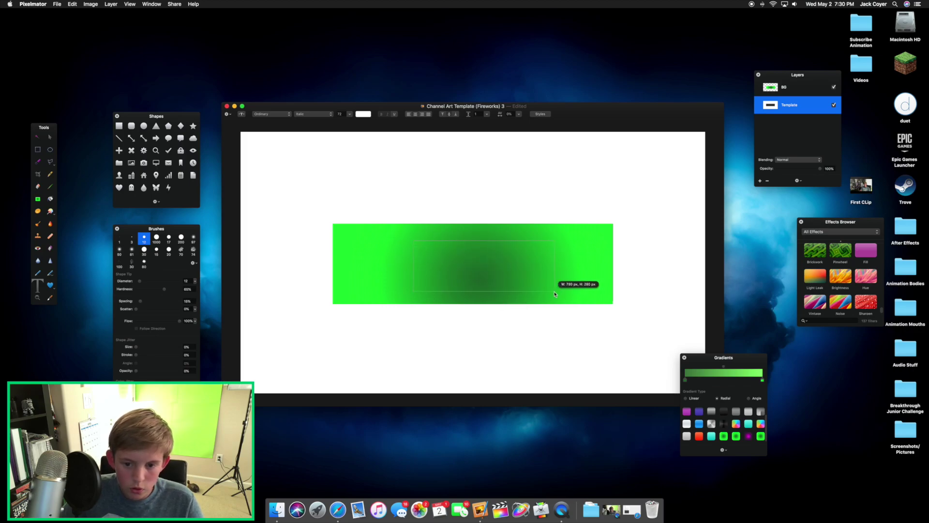
pyautogui.press('v')
pyautogui.click(446, 277)
pyautogui.moveTo(779, 106); pyautogui.dragTo(779, 79)
# - Replace the placeholder text with 'TUTORIAL', fixing the typo, and select the finished layer
pyautogui.doubleClick(485, 266)
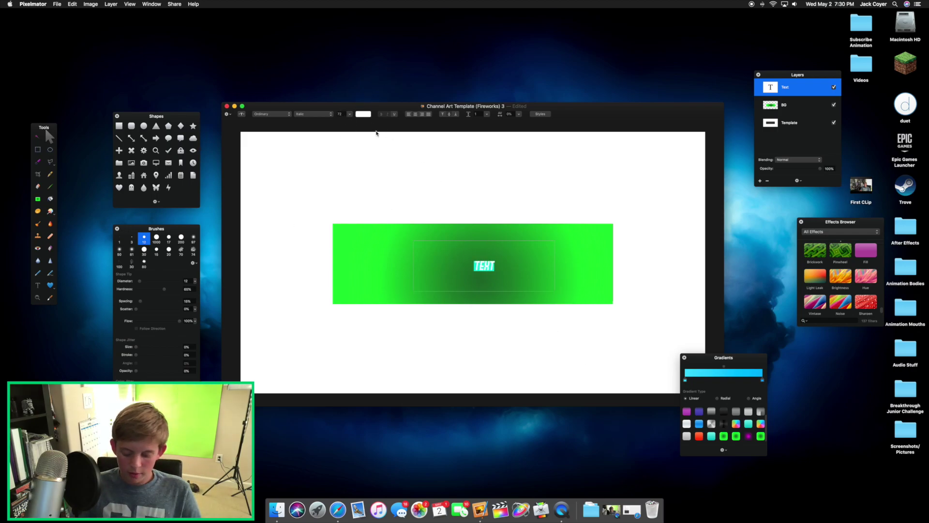
pyautogui.write('TUTPR')
pyautogui.press('BackSpace')
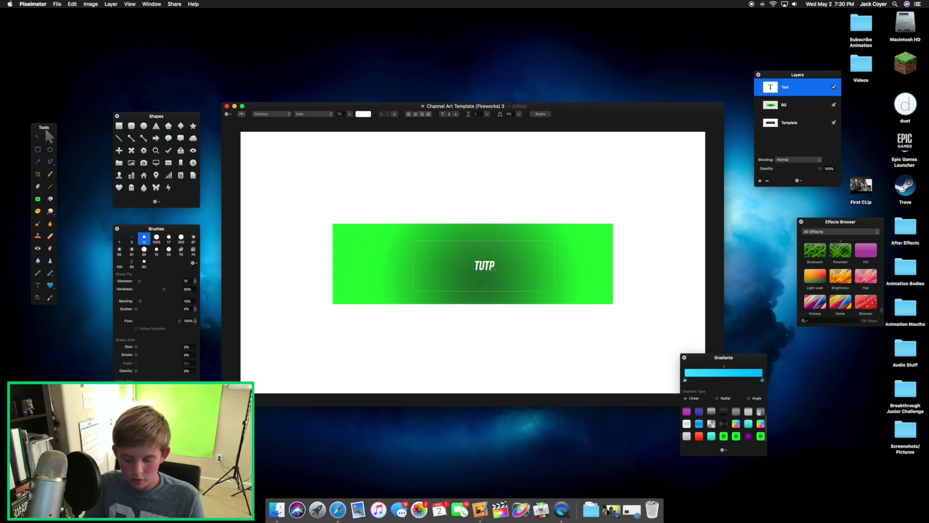
pyautogui.press('BackSpace')
pyautogui.write('ORIAL')
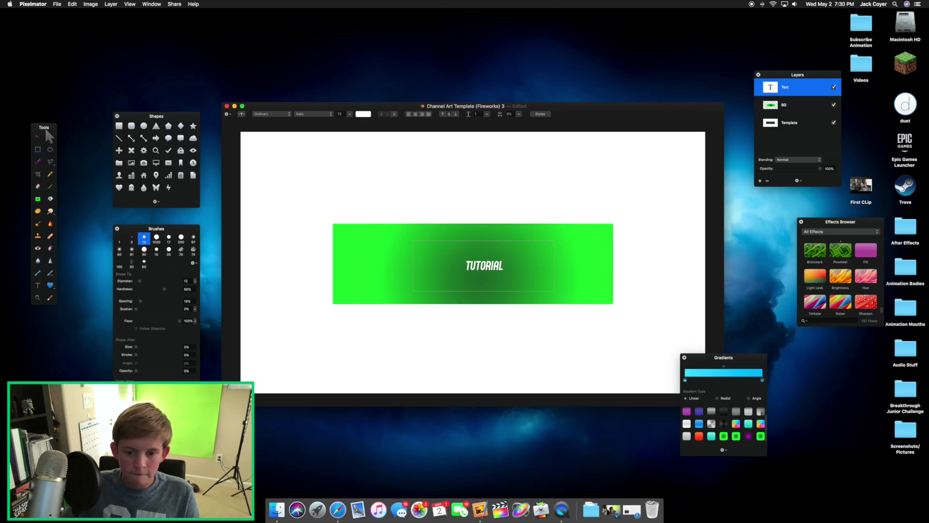
pyautogui.press('super+a')
pyautogui.click(626, 260)
pyautogui.click(484, 266)
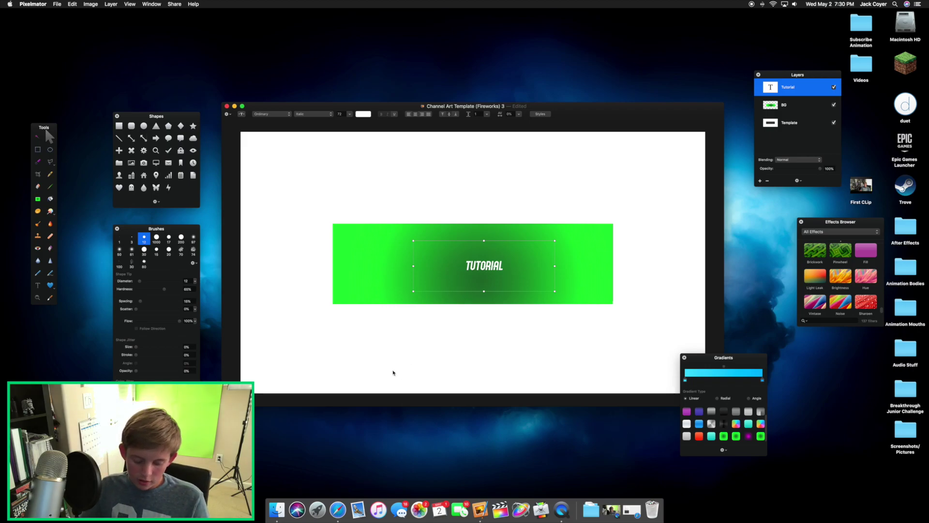
# - Load dafont.com in a new Safari tab, then close that tab
pyautogui.click(338, 510)
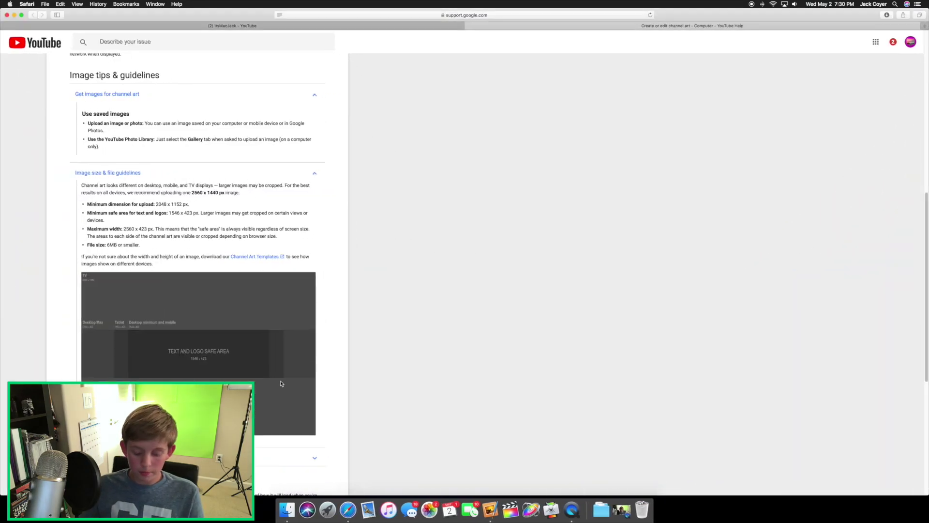
pyautogui.press('super+t')
pyautogui.write('da')
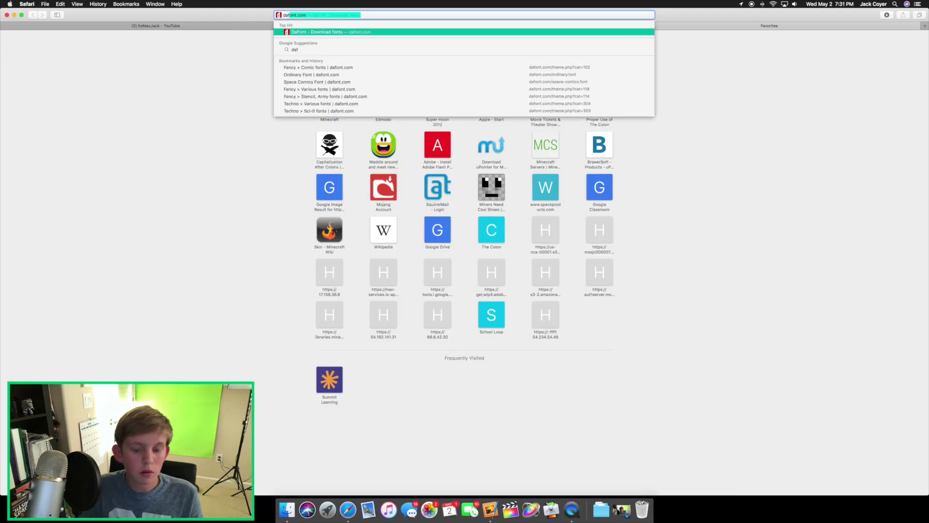
pyautogui.write('f')
pyautogui.press('Return')
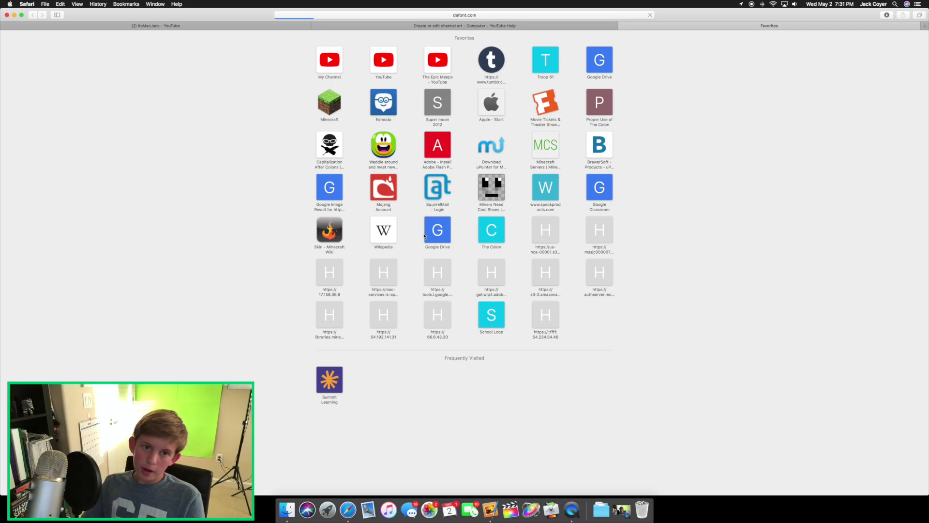
pyautogui.click(622, 26)
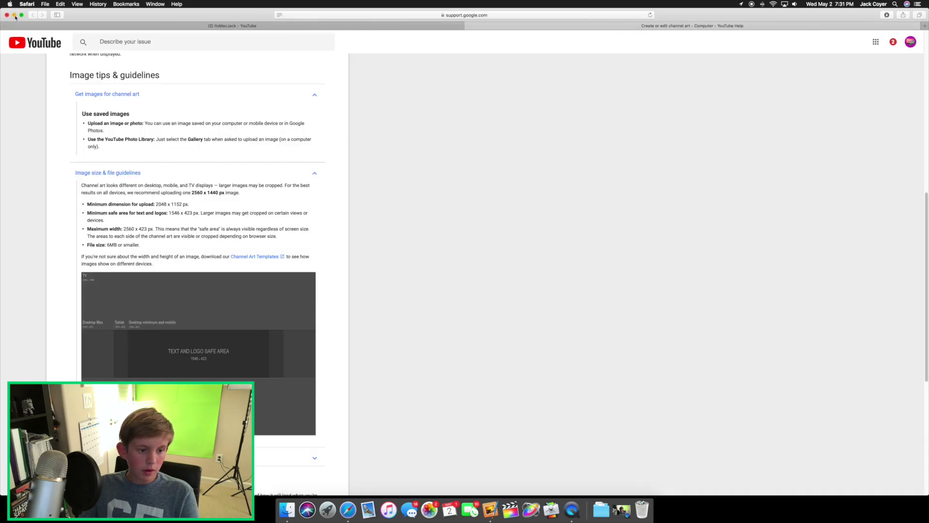
# - Hide Safari and shift the TUTORIAL title slightly left in Pixelmator
pyautogui.click(14, 15)
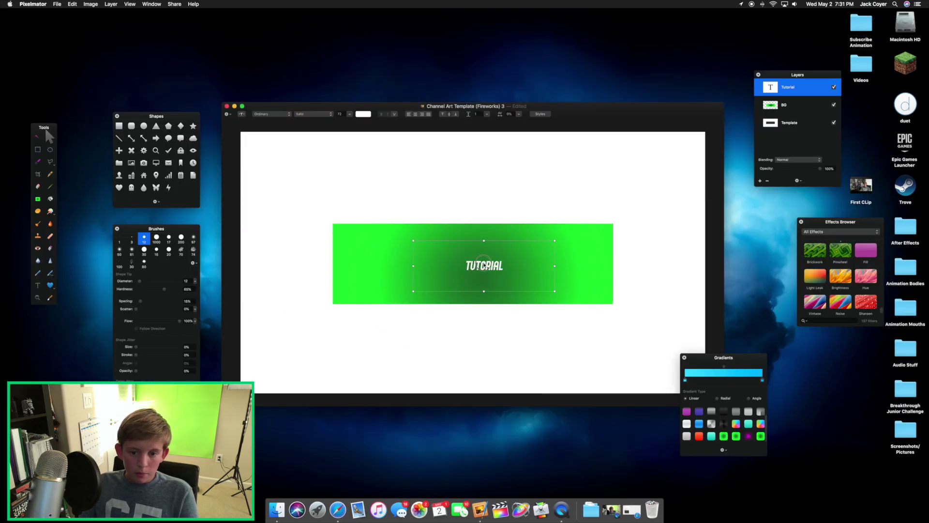
pyautogui.moveTo(483, 266)
pyautogui.mouseDown()
pyautogui.moveTo(457, 266)
pyautogui.moveTo(470, 266)
pyautogui.mouseUp()
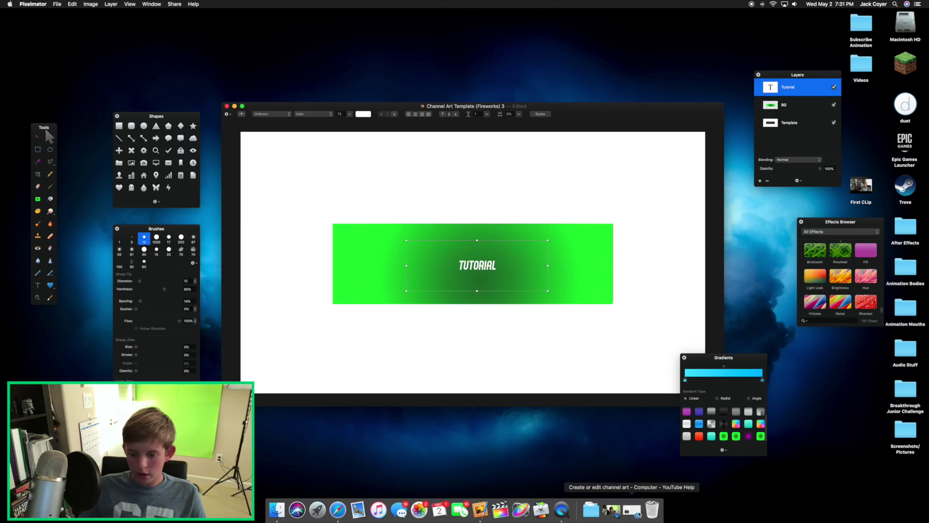
pyautogui.click(591, 510)
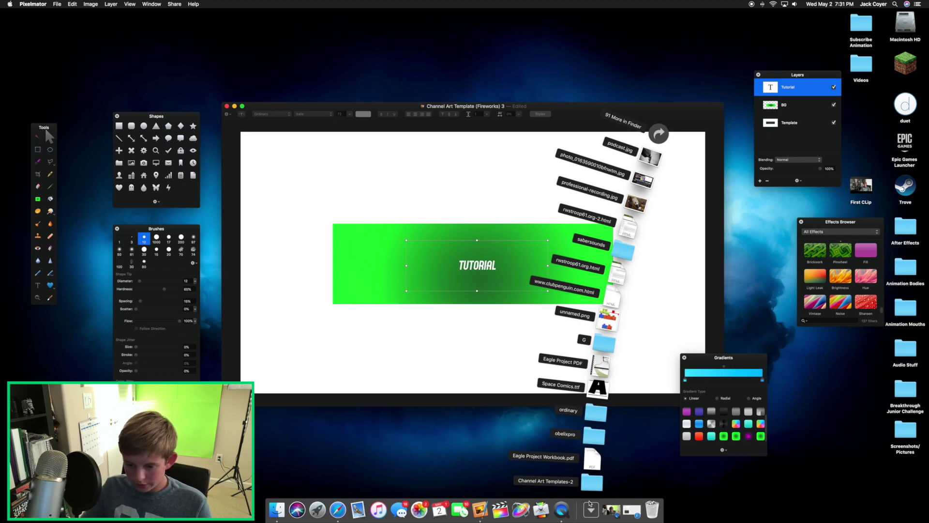
# - Find the obelixpro font folder in Downloads and select ObelixPro-cyr.ttf
pyautogui.click(592, 484)
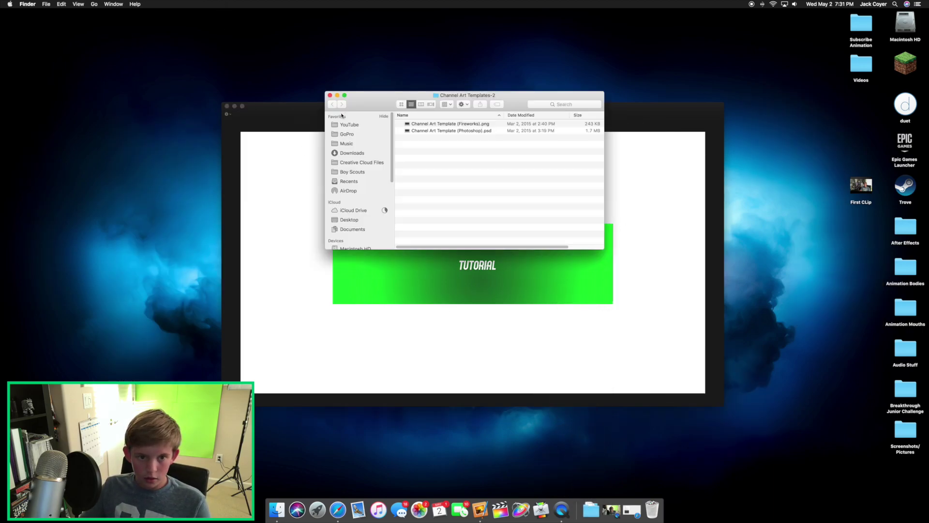
pyautogui.click(329, 95)
pyautogui.click(591, 510)
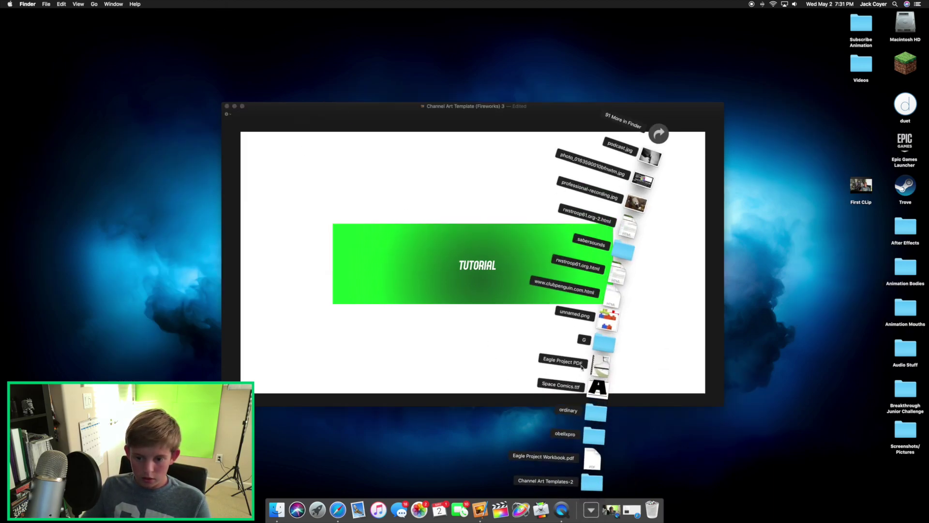
pyautogui.click(602, 446)
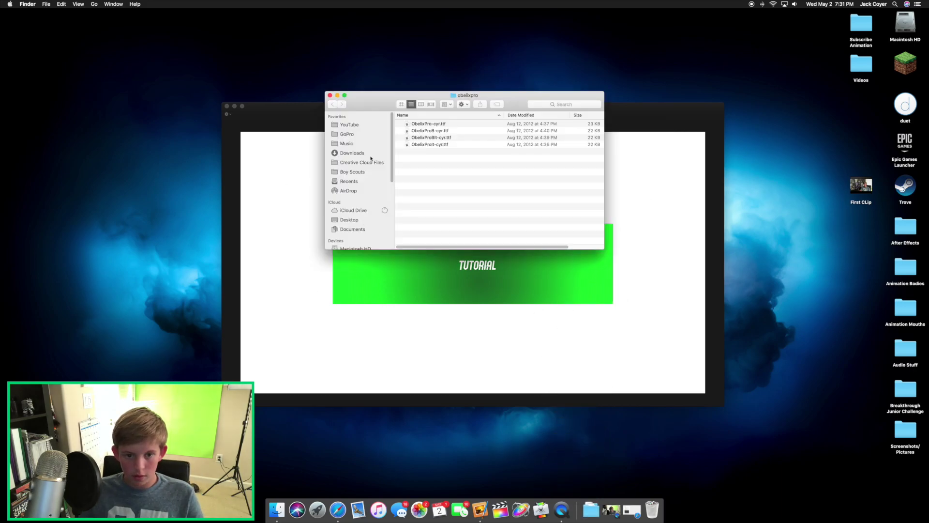
pyautogui.click(403, 124)
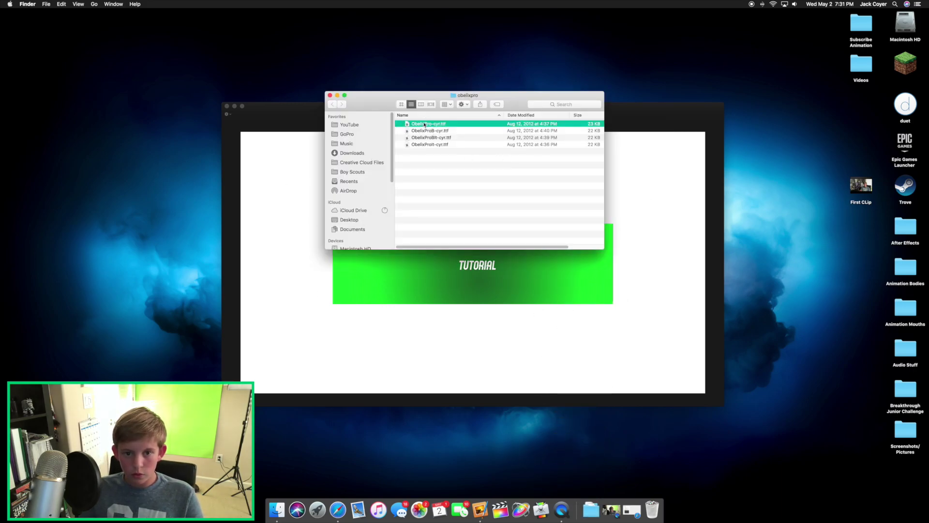
# - Preview the ObelixPro-cyr.ttf font, close the preview and folder, and return to Pixelmator
pyautogui.doubleClick(424, 124)
pyautogui.moveTo(130, 148); pyautogui.dragTo(172, 147)
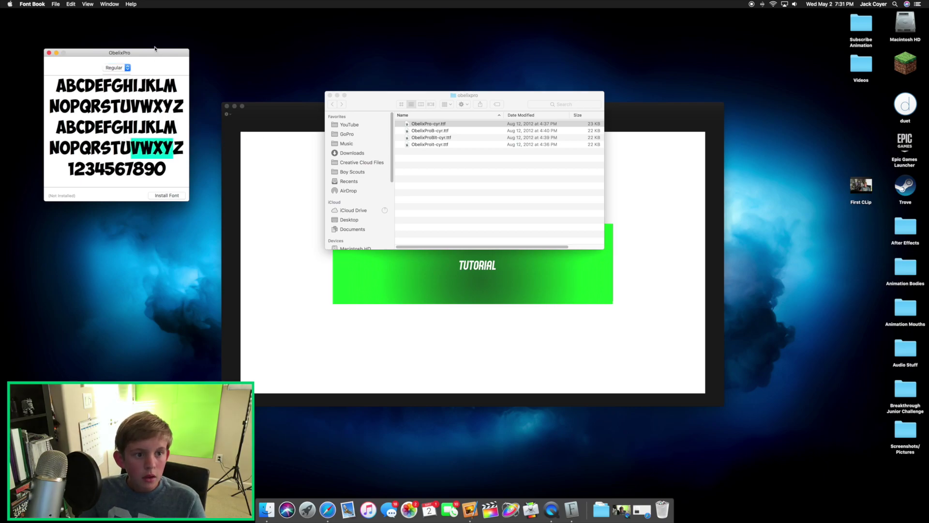
pyautogui.moveTo(158, 52); pyautogui.dragTo(175, 76)
pyautogui.moveTo(114, 109); pyautogui.dragTo(119, 130)
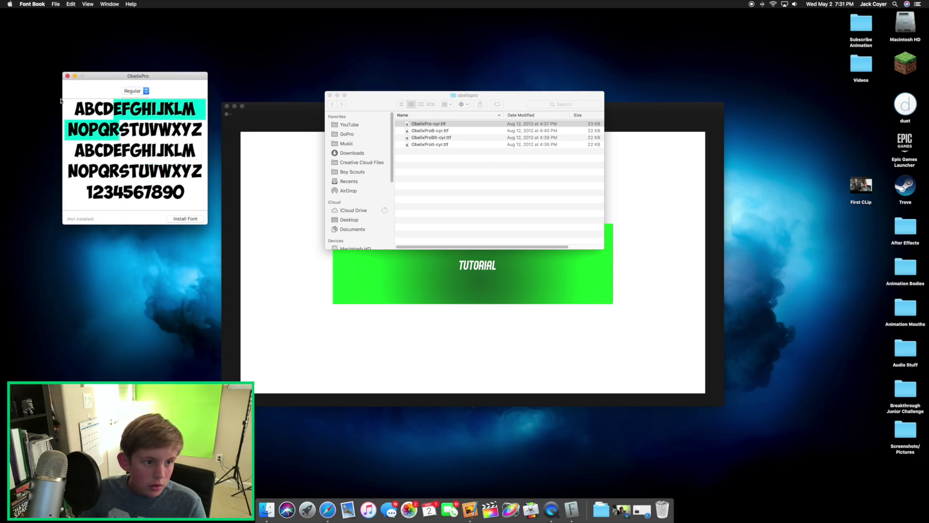
pyautogui.click(67, 76)
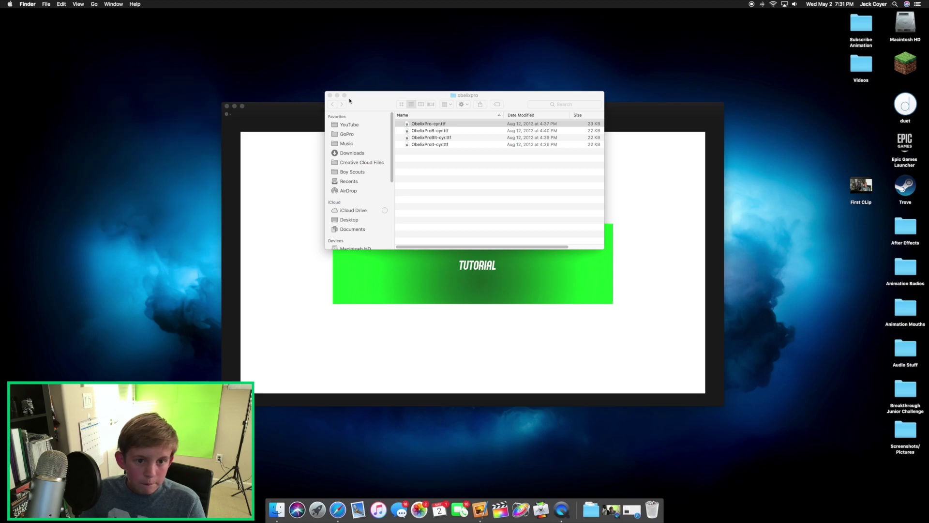
pyautogui.click(330, 96)
pyautogui.click(475, 281)
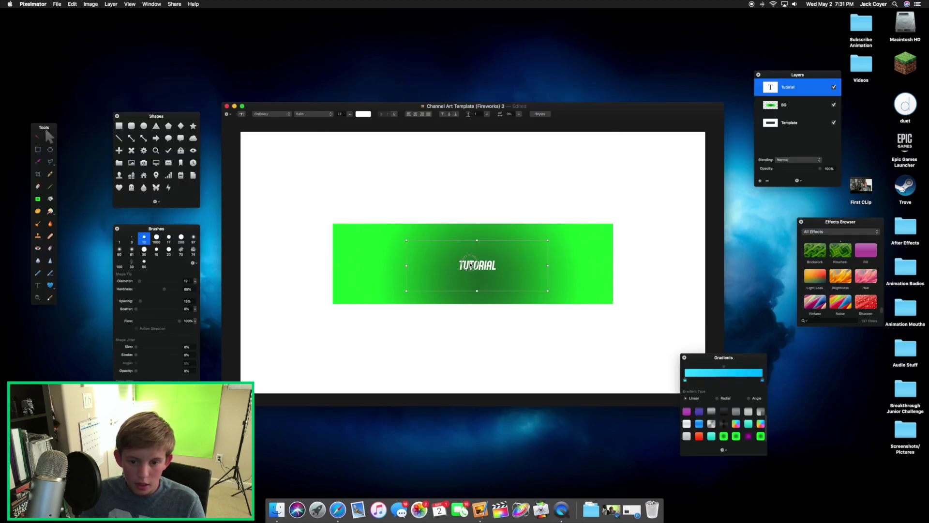
# - Raise the TUTORIAL title on the banner and set its font size to 144
pyautogui.moveTo(475, 265); pyautogui.dragTo(473, 252)
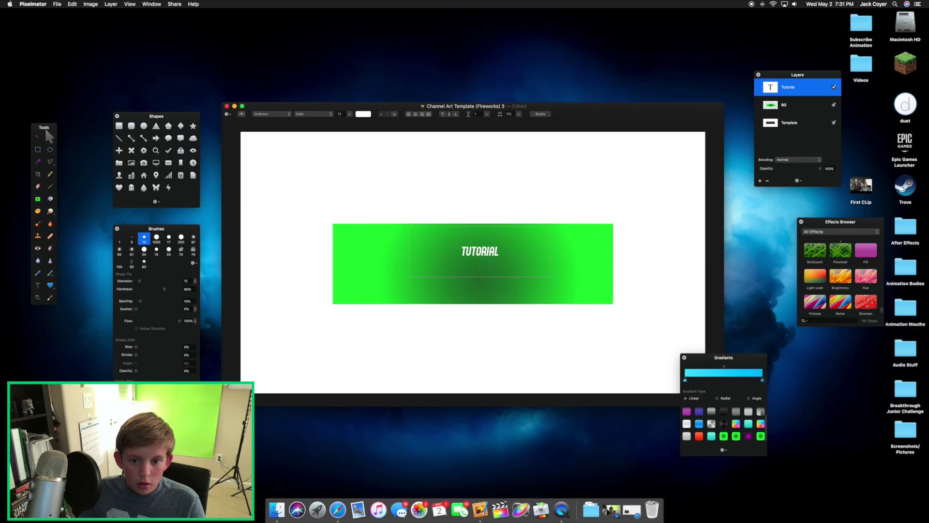
pyautogui.doubleClick(484, 251)
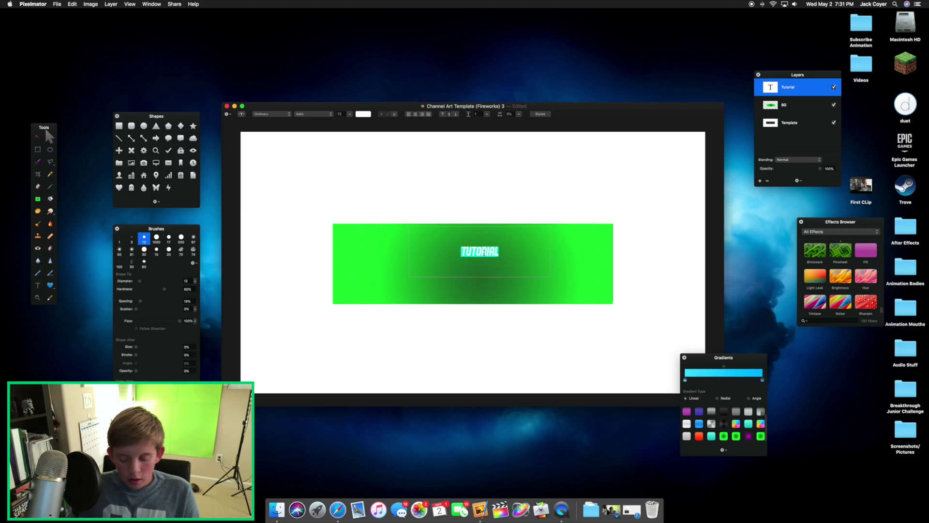
pyautogui.click(349, 114)
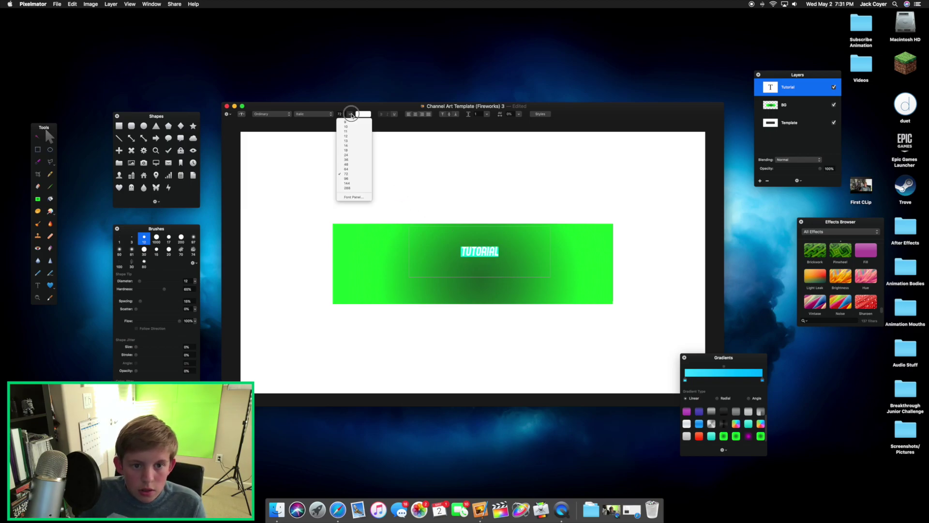
pyautogui.click(358, 189)
pyautogui.press('Escape')
# - Undo the accidental nudges to the TUTORIAL layer, leaving its text unchanged
pyautogui.moveTo(468, 251); pyautogui.dragTo(469, 258)
pyautogui.press('super+z')
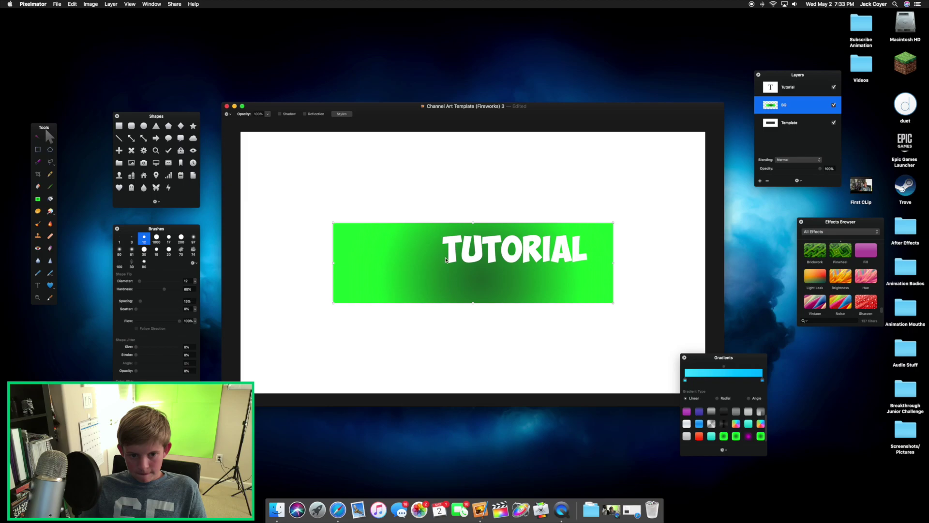
pyautogui.doubleClick(507, 255)
pyautogui.press('super+a')
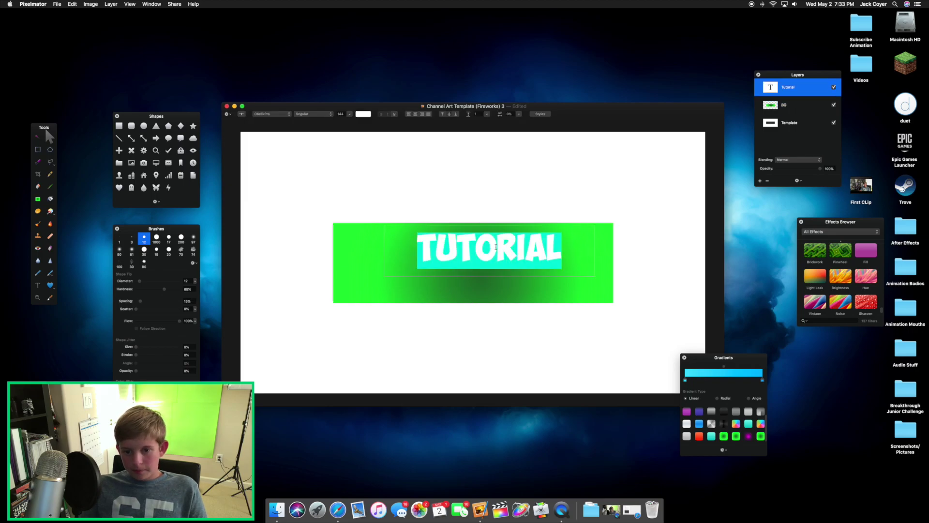
pyautogui.click(611, 286)
pyautogui.press('super+z')
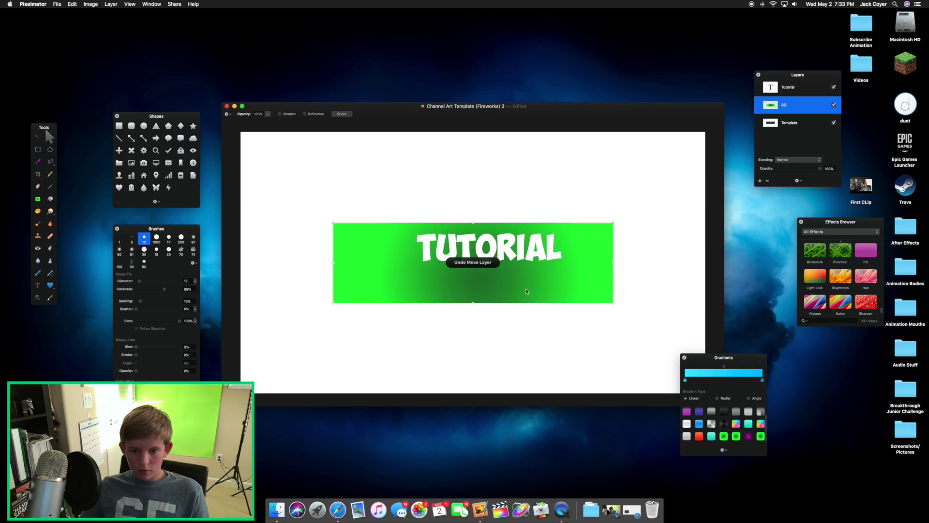
pyautogui.doubleClick(505, 254)
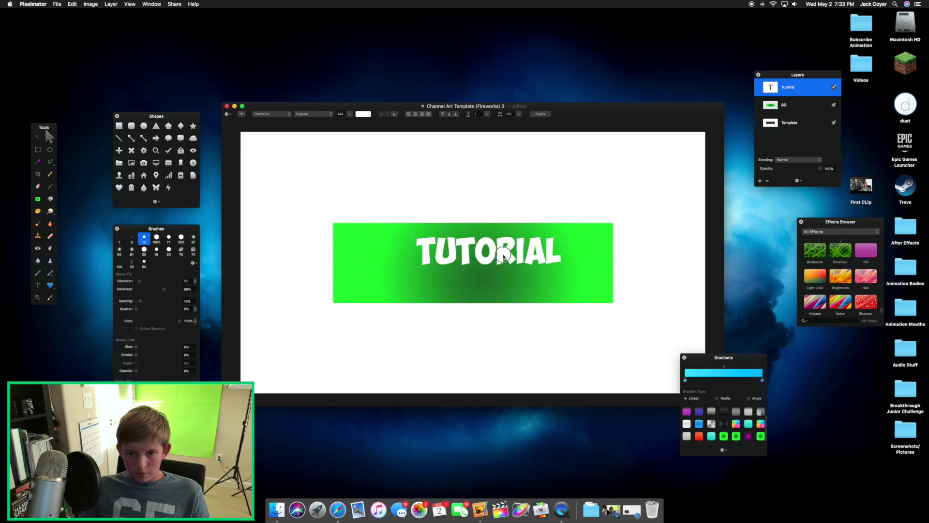
pyautogui.press('Escape')
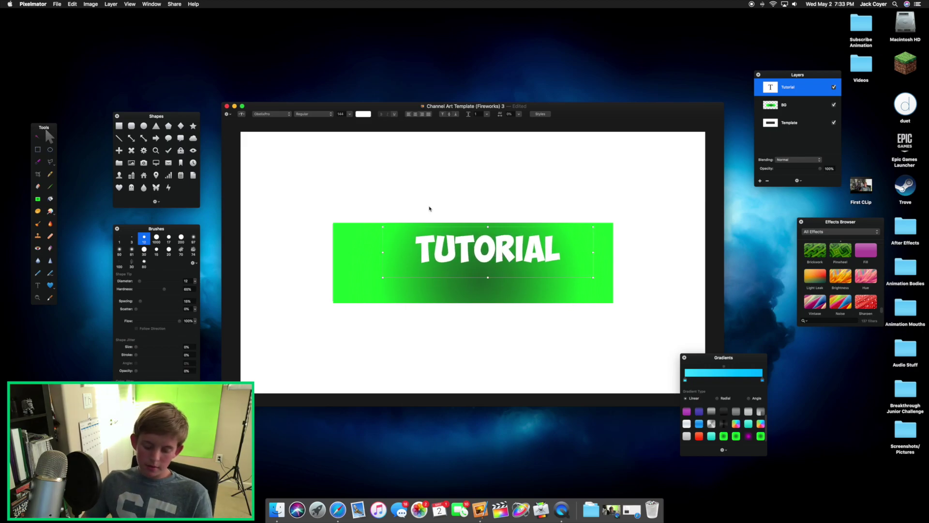
# - Free-transform the TUTORIAL title to shift it left toward the banner's centre
pyautogui.press('super+f')
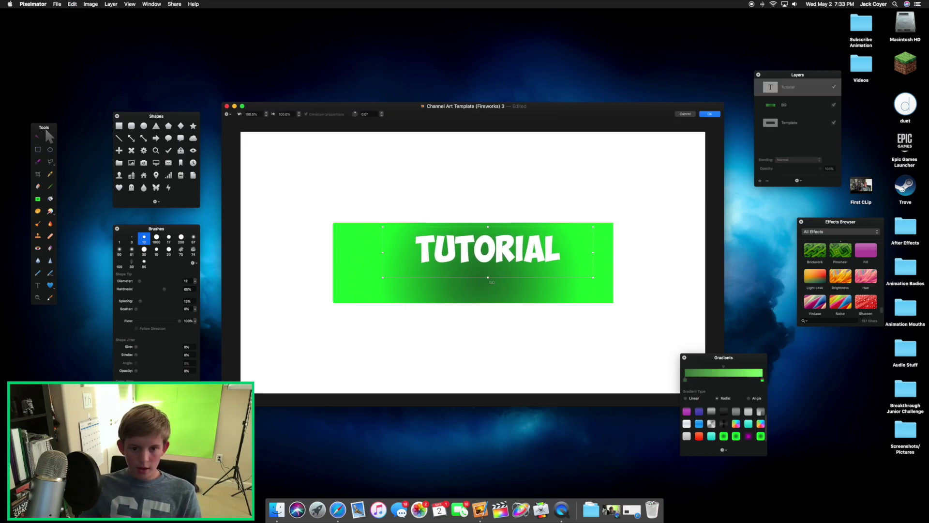
pyautogui.moveTo(398, 259); pyautogui.dragTo(491, 164)
pyautogui.moveTo(461, 197); pyautogui.dragTo(381, 303)
pyautogui.press('cmd+z')
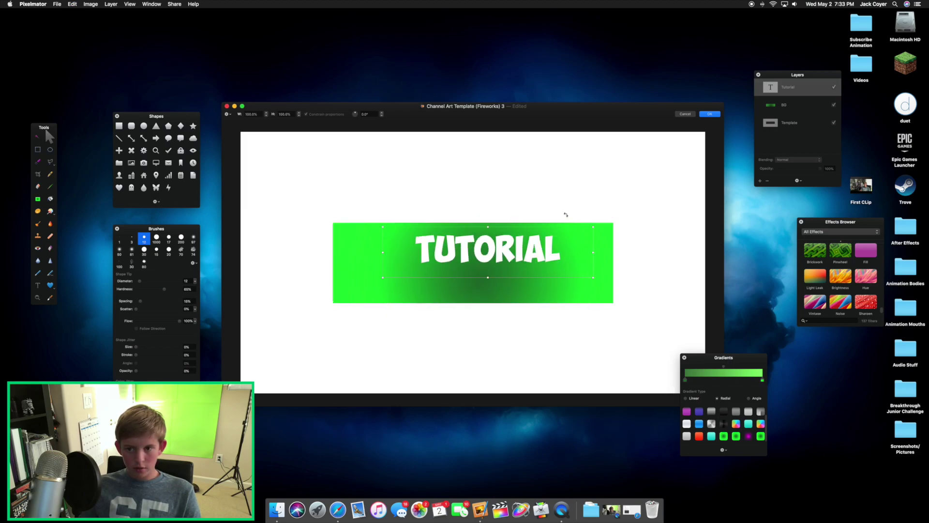
pyautogui.moveTo(541, 249); pyautogui.dragTo(514, 249)
pyautogui.click(710, 118)
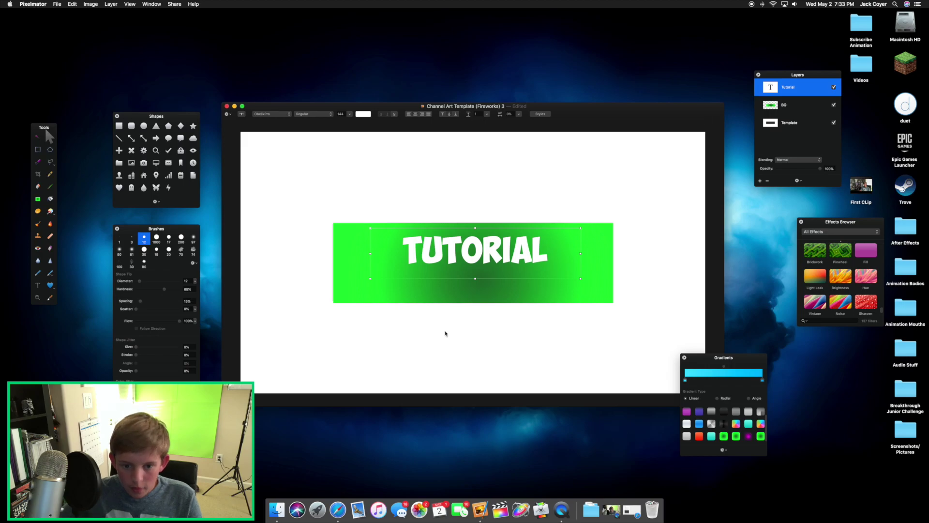
# - Reselect the Tutorial text layer and briefly re-enter its text editing
pyautogui.click(494, 293)
pyautogui.click(502, 260)
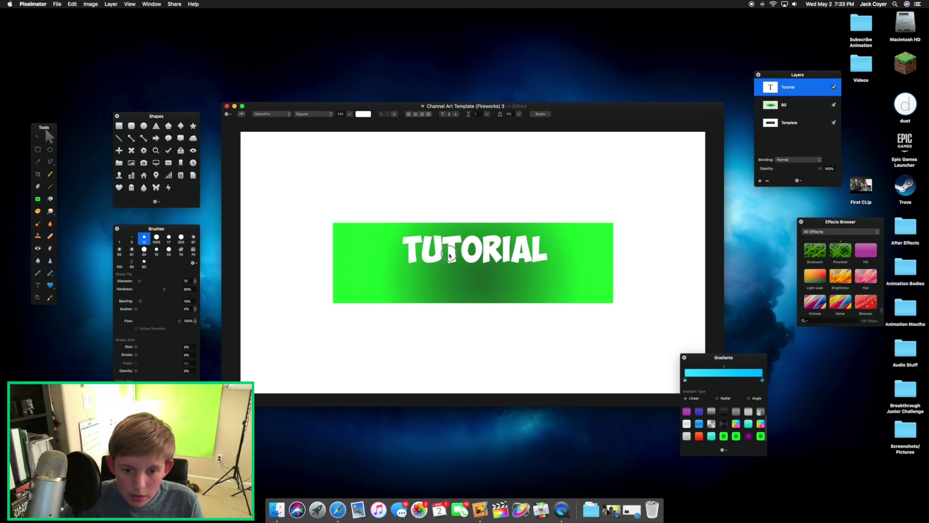
pyautogui.doubleClick(449, 254)
pyautogui.click(346, 269)
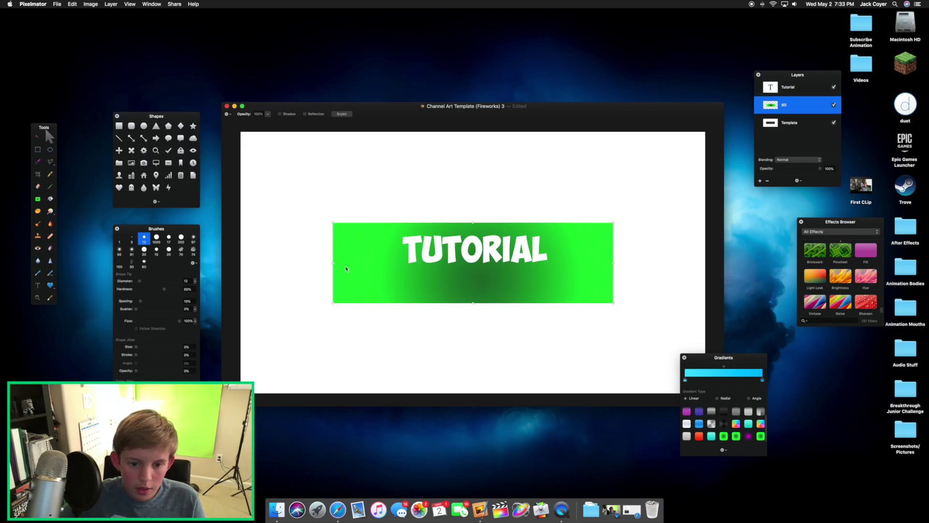
# - Open Edit > Refine Selection for the TUTORIAL text layer's selection
pyautogui.click(425, 266)
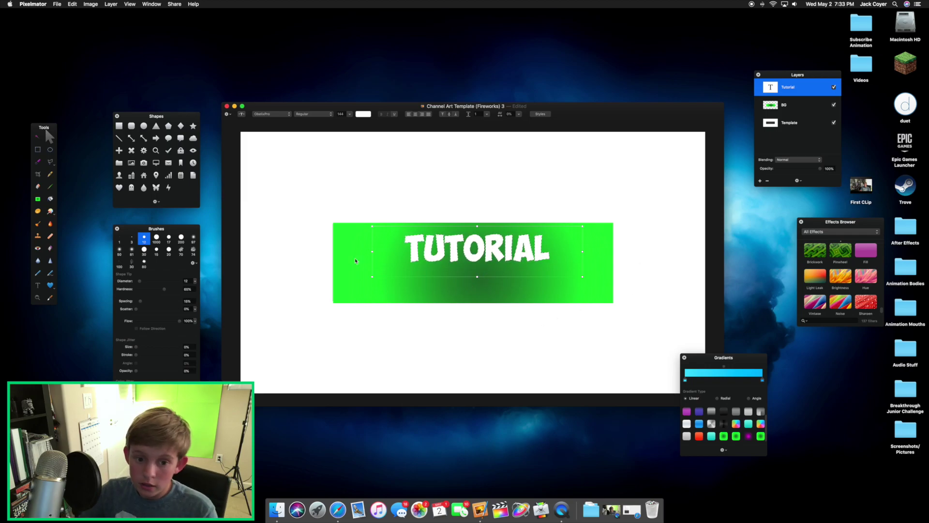
pyautogui.click(71, 5)
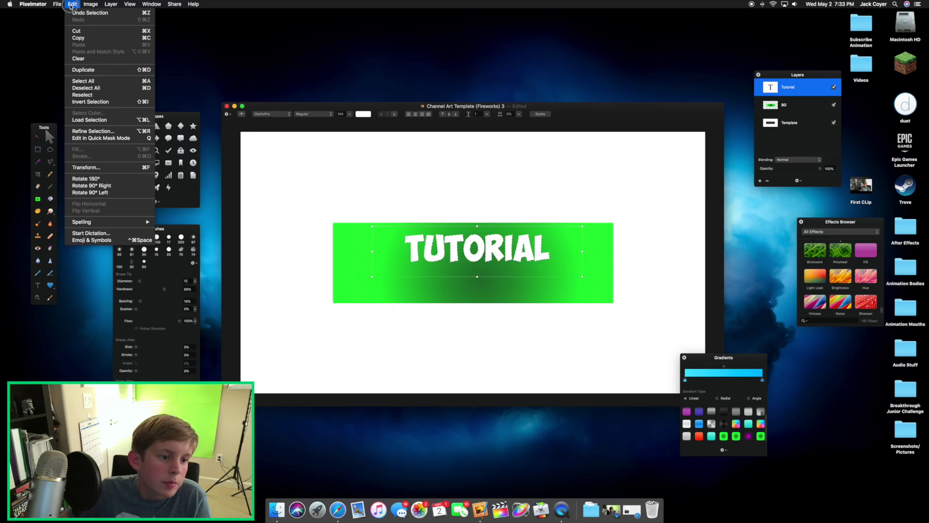
pyautogui.click(106, 131)
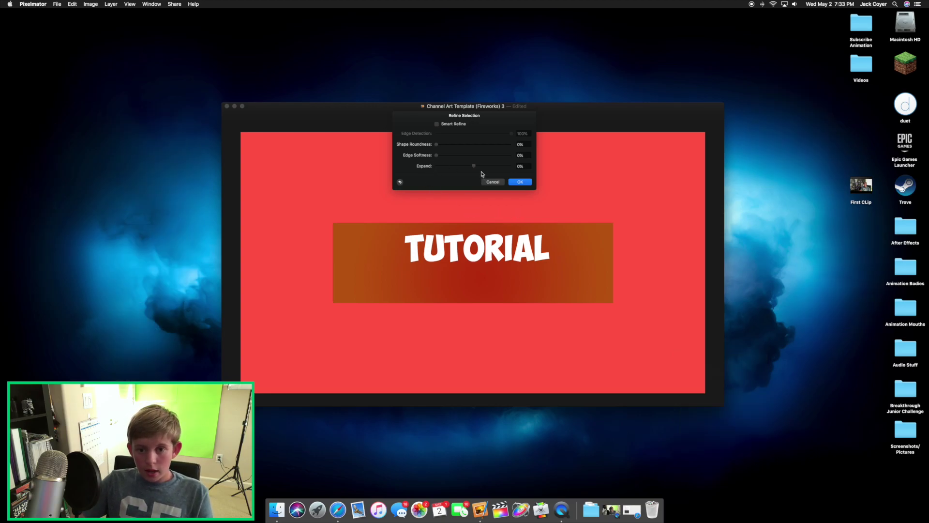
pyautogui.moveTo(476, 169); pyautogui.dragTo(480, 168)
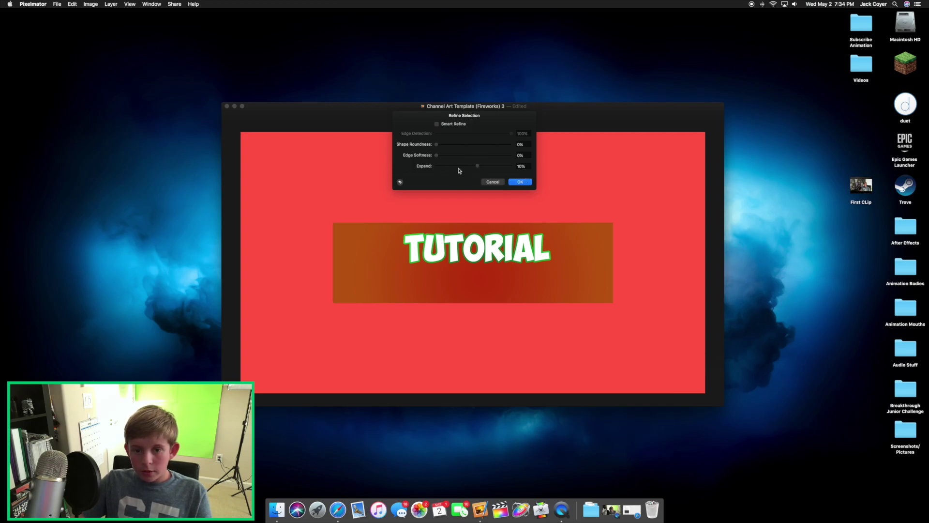
# - Set the Expand amount to 20% and apply the refined selection
pyautogui.doubleClick(520, 166)
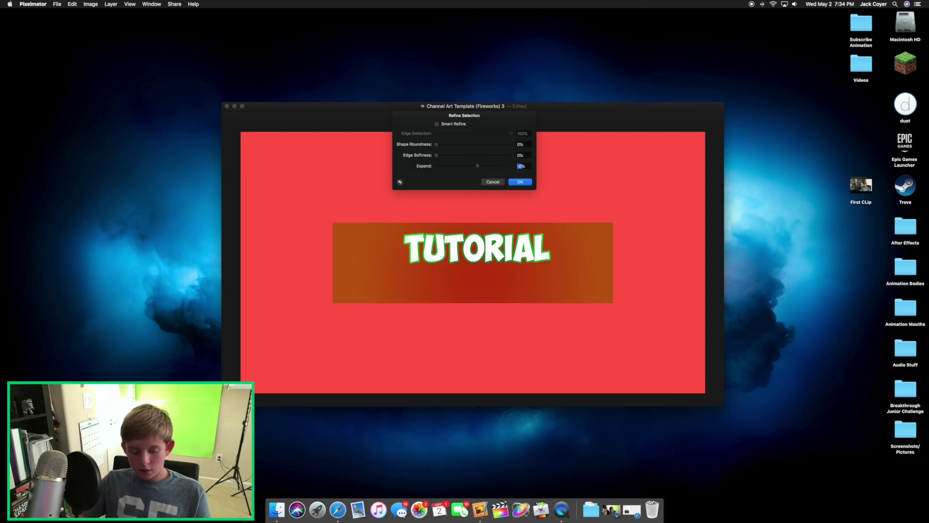
pyautogui.write('20')
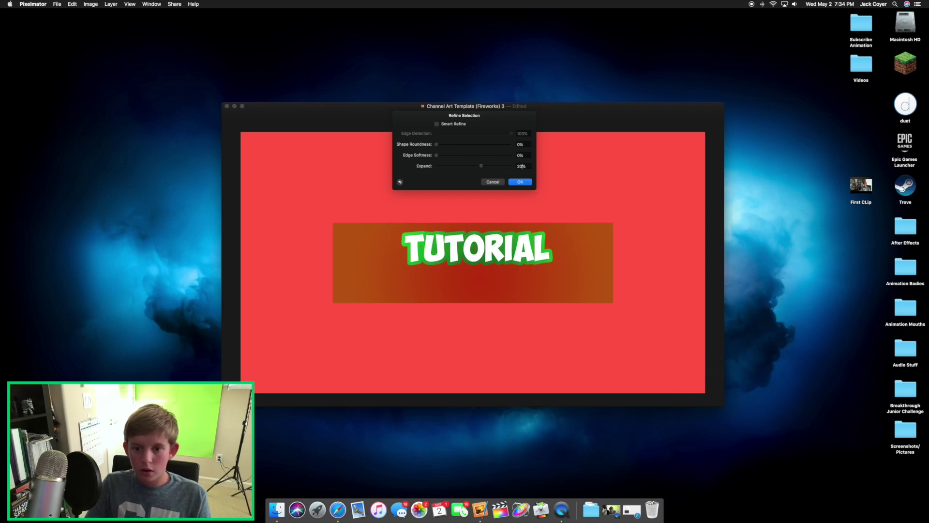
pyautogui.doubleClick(521, 166)
pyautogui.write('30')
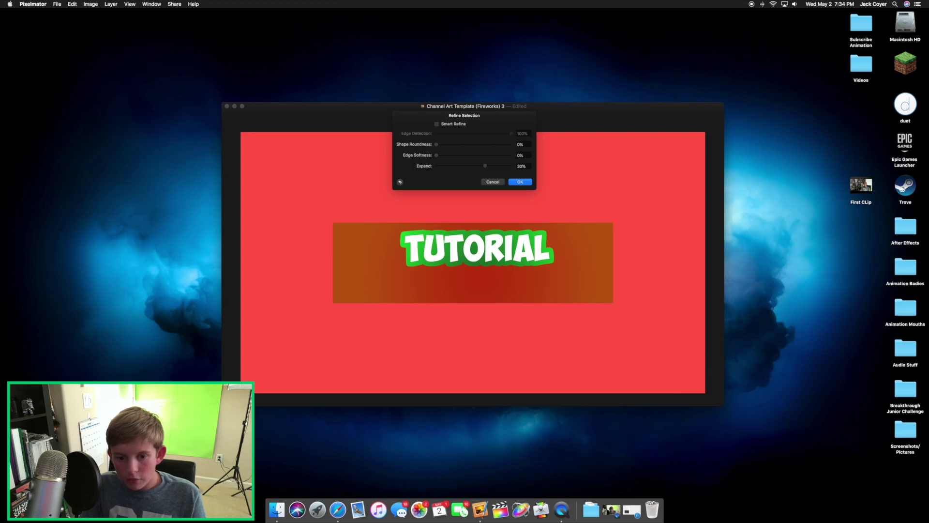
pyautogui.press('BackSpace')
pyautogui.press('BackSpace')
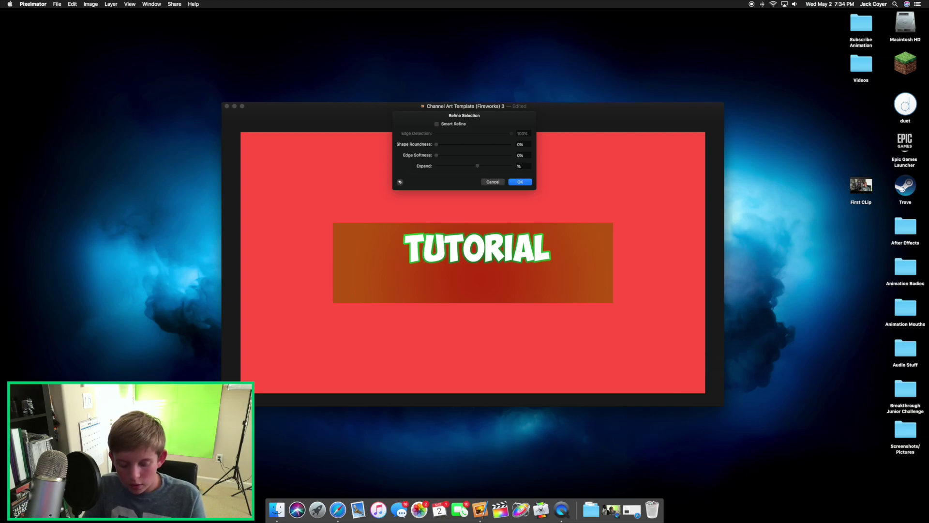
pyautogui.write('3')
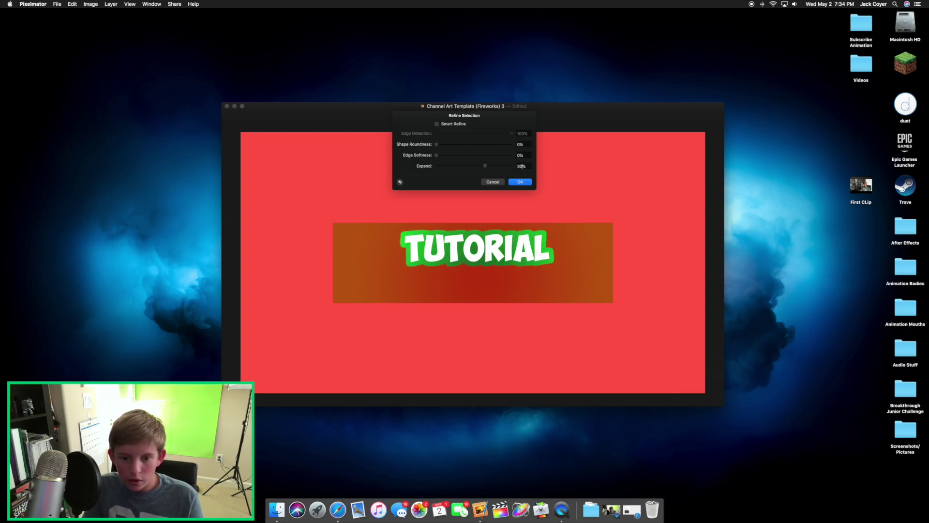
pyautogui.write('0')
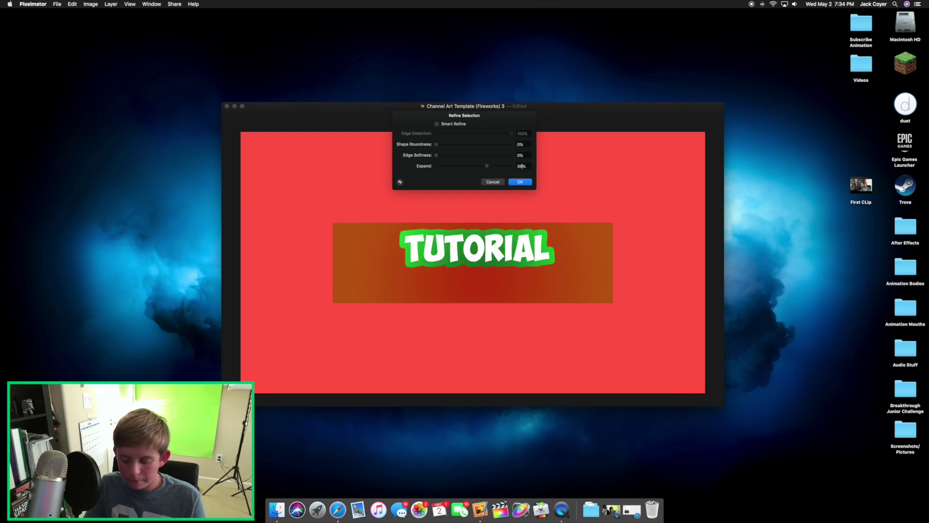
pyautogui.press('BackSpace')
pyautogui.press('BackSpace')
pyautogui.write('40')
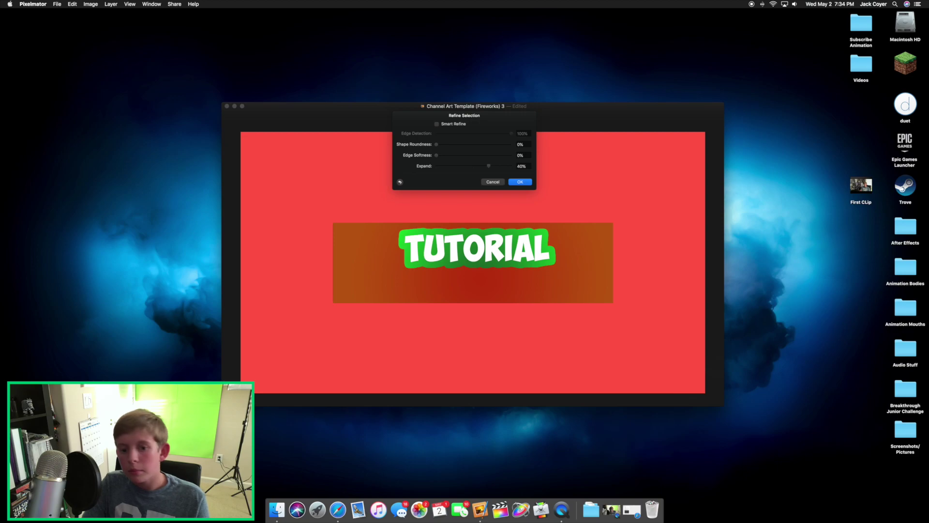
pyautogui.press('BackSpace')
pyautogui.press('BackSpace')
pyautogui.write('20')
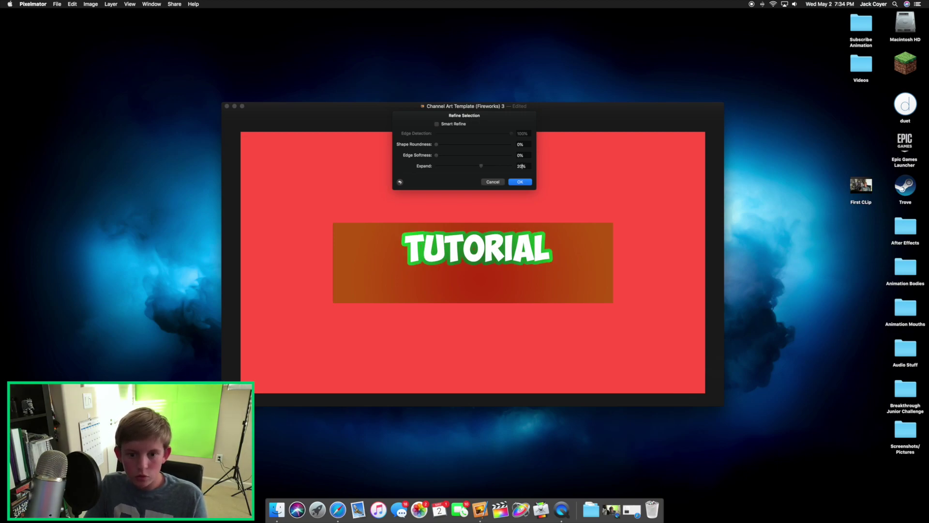
pyautogui.press('BackSpace')
pyautogui.write('10')
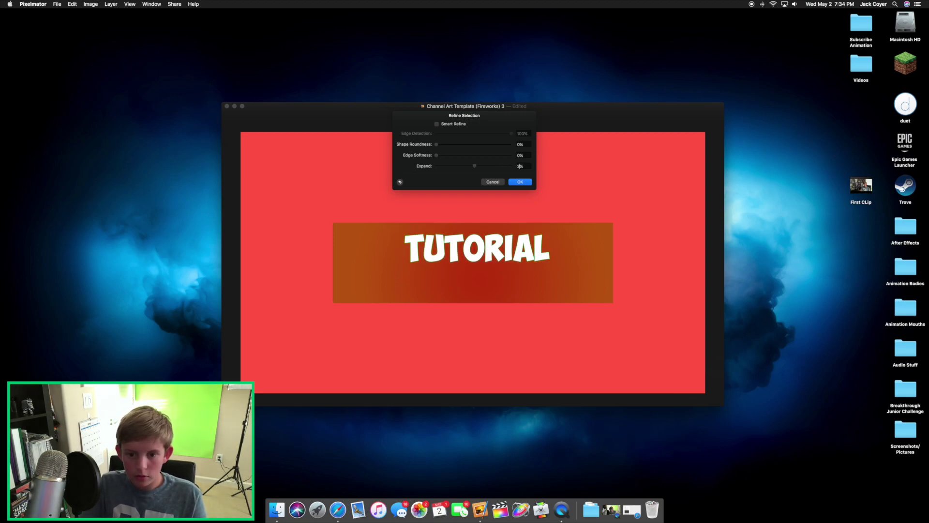
pyautogui.press('BackSpace')
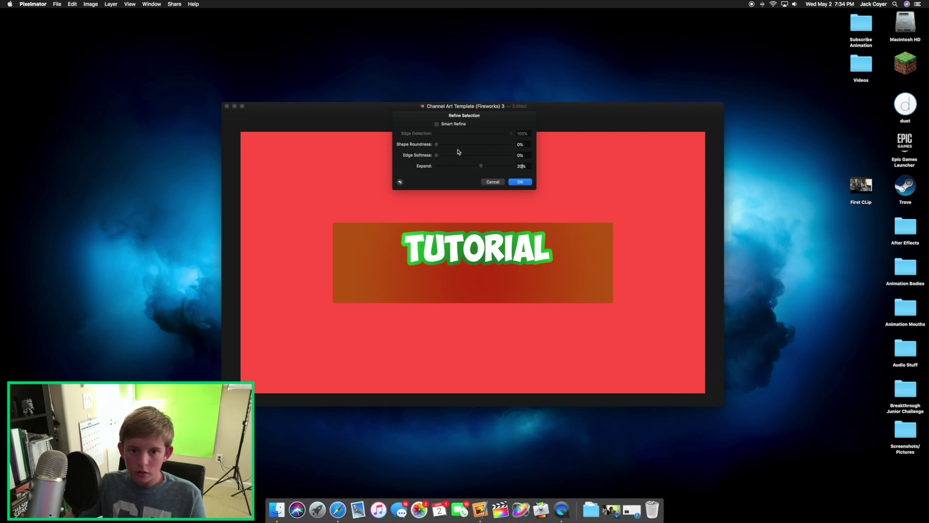
pyautogui.click(366, 166)
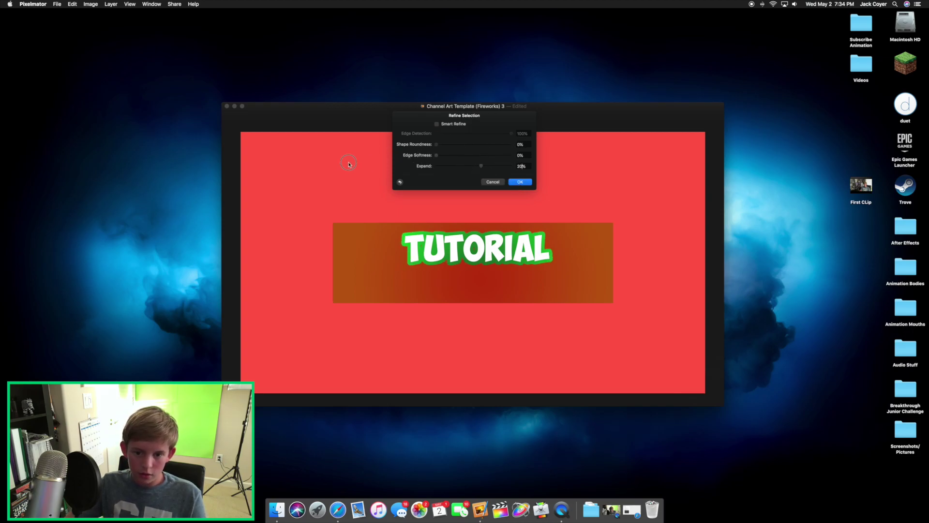
pyautogui.click(436, 156)
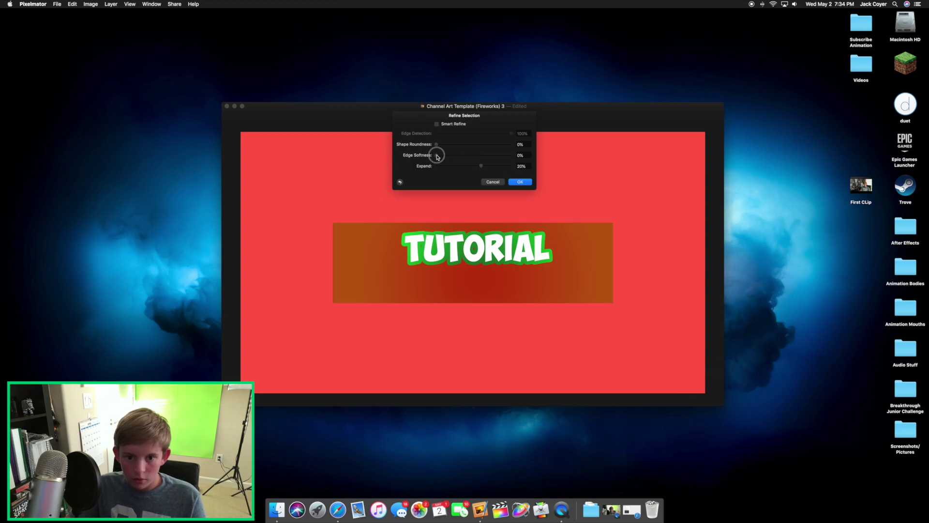
pyautogui.click(521, 181)
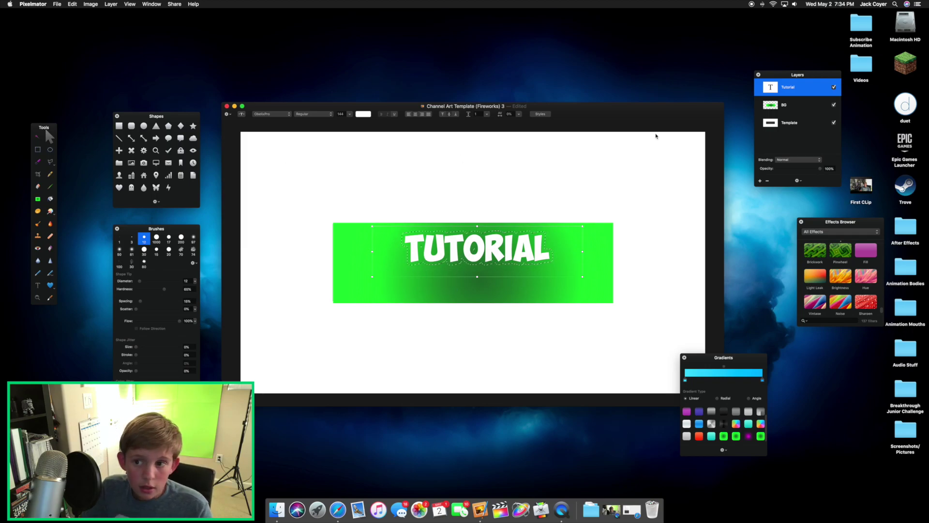
# - Choose black as the fill colour and add a new empty layer above the title
pyautogui.click(50, 199)
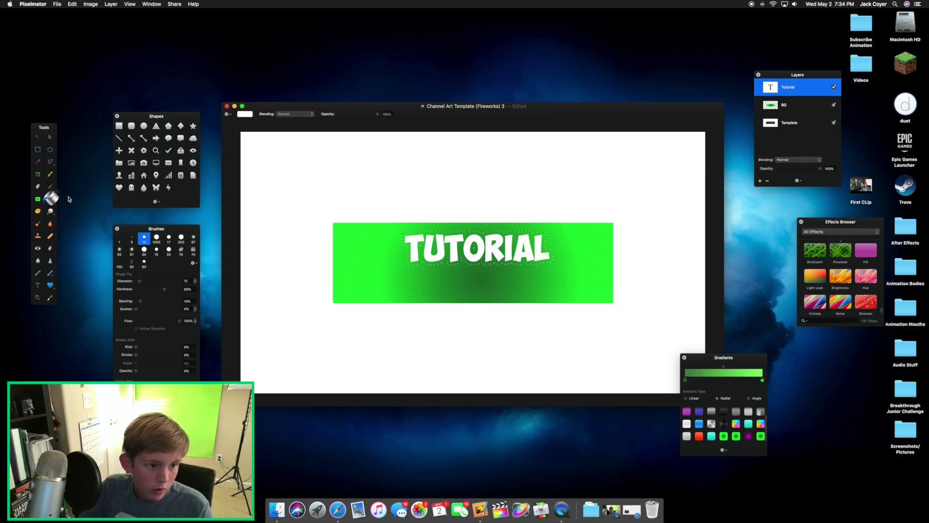
pyautogui.click(247, 115)
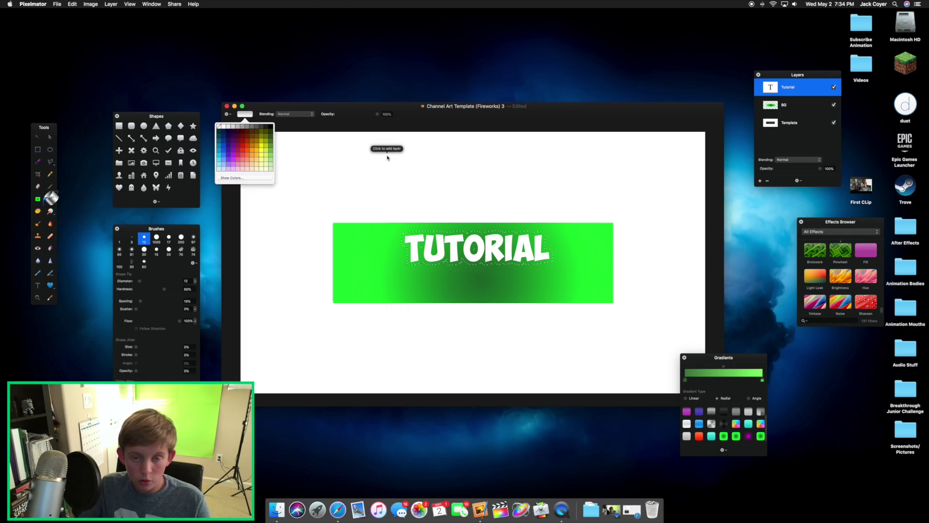
pyautogui.click(268, 135)
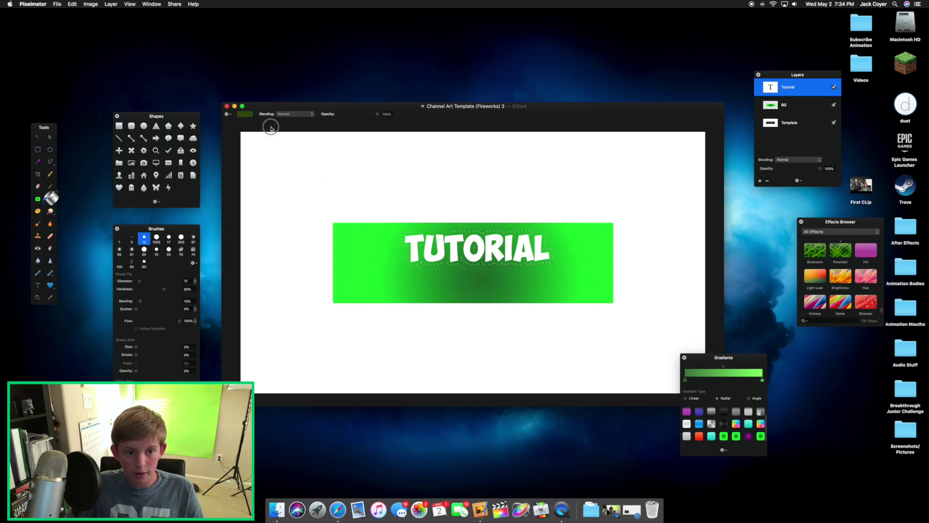
pyautogui.click(245, 115)
pyautogui.click(271, 126)
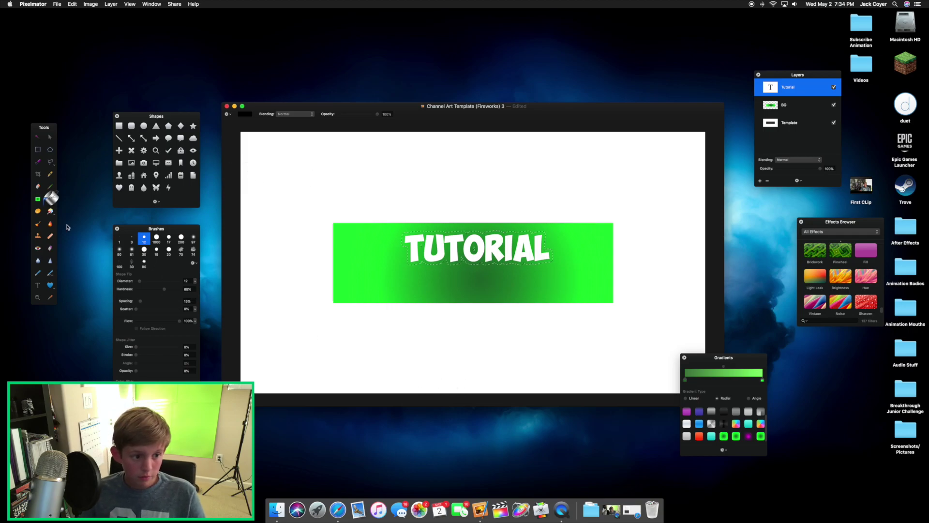
pyautogui.click(475, 245)
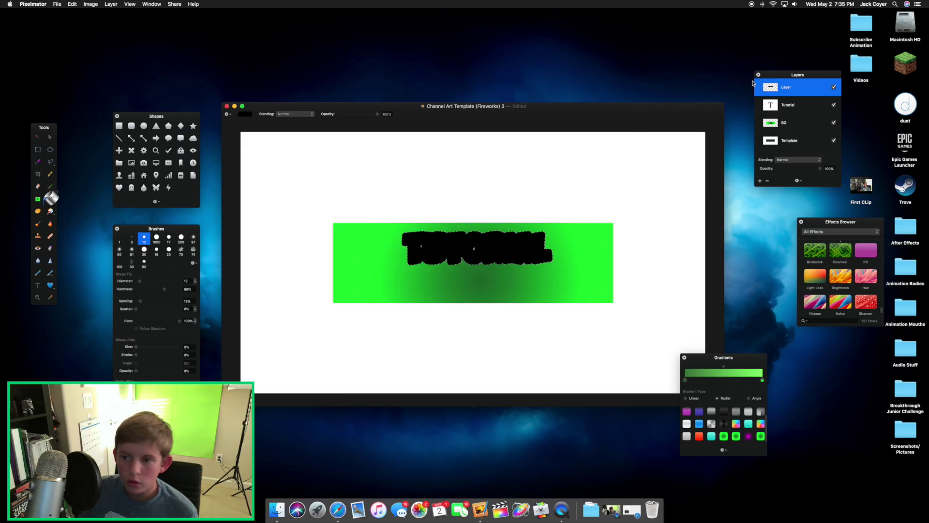
# - Move the black-filled layer below the Tutorial text and deselect
pyautogui.moveTo(788, 90); pyautogui.dragTo(786, 114)
pyautogui.press('super+d')
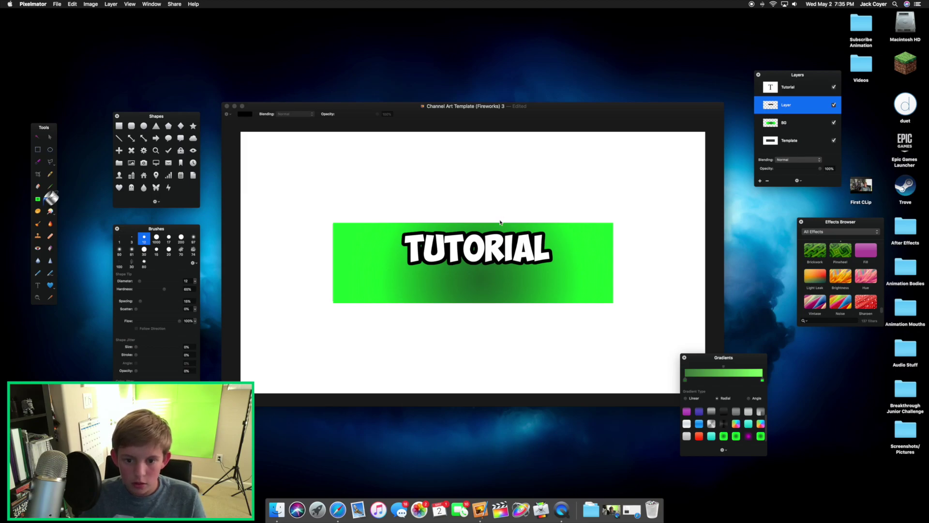
pyautogui.click(784, 92)
pyautogui.click(780, 110)
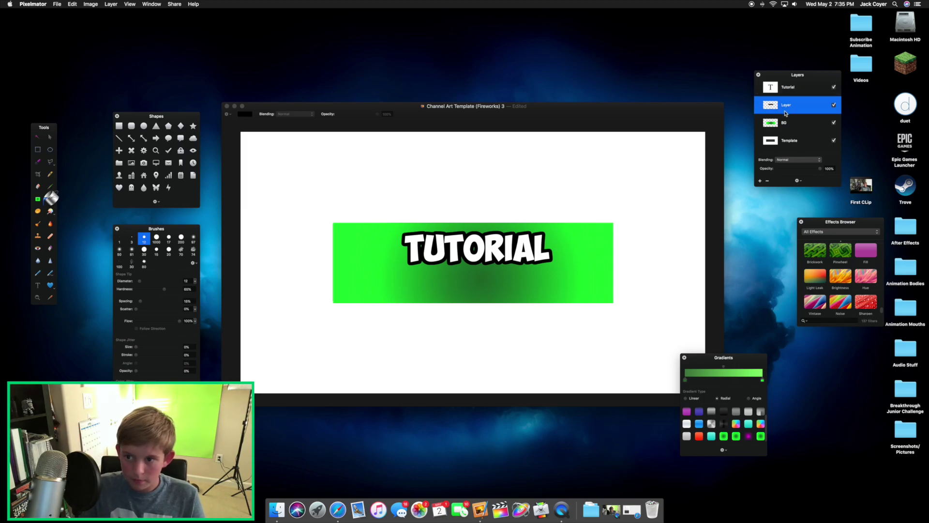
# - Undo back to the TUTORIAL selection with the black fill removed
pyautogui.click(530, 128)
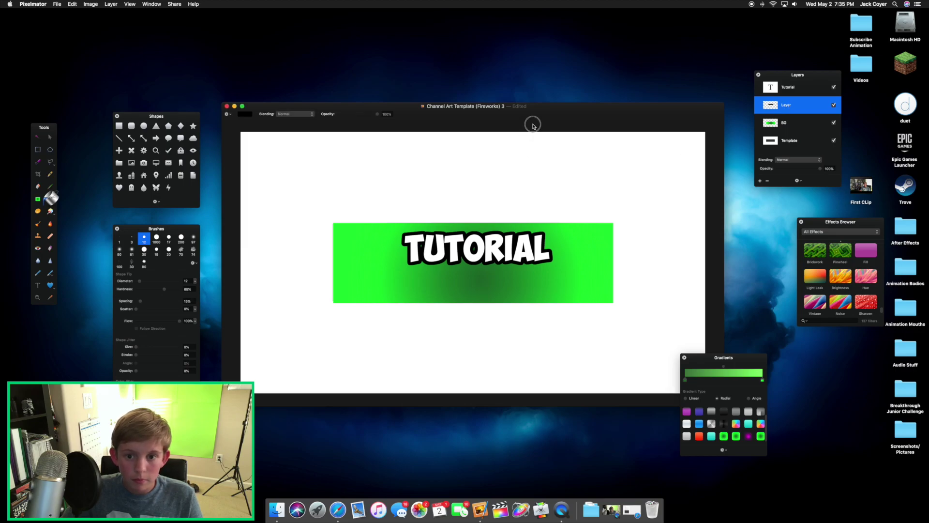
pyautogui.click(51, 138)
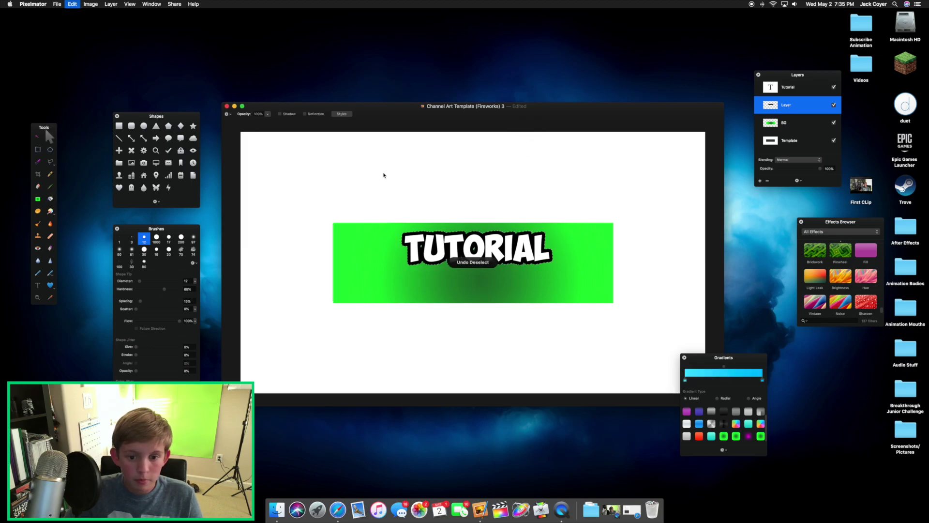
pyautogui.press('super+shift+bracketright')
pyautogui.press('super+z')
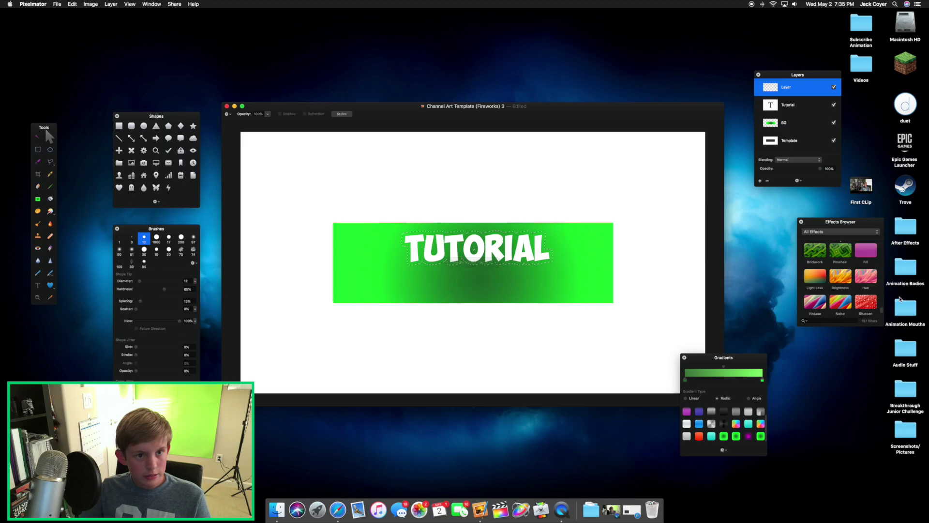
# - Fill the selection with a dark radial gradient preset and move that layer below Tutorial
pyautogui.click(38, 199)
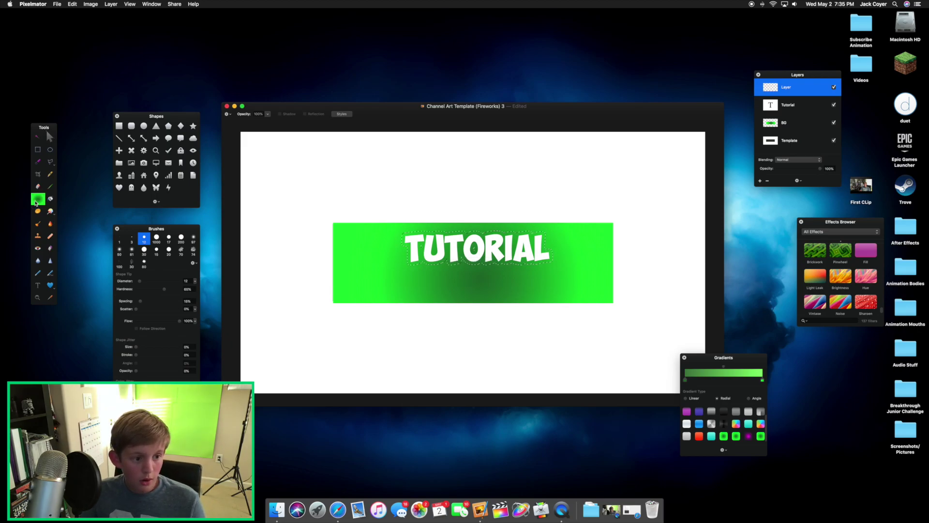
pyautogui.click(725, 412)
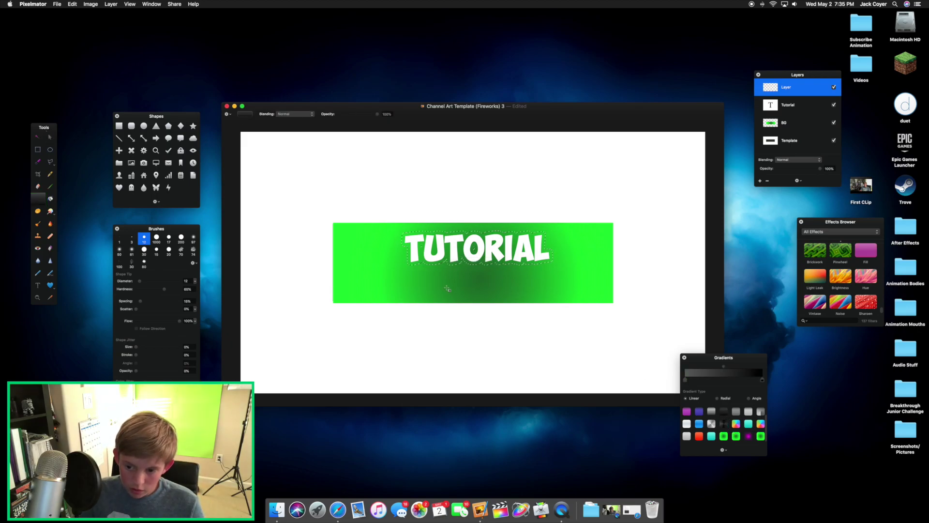
pyautogui.click(717, 398)
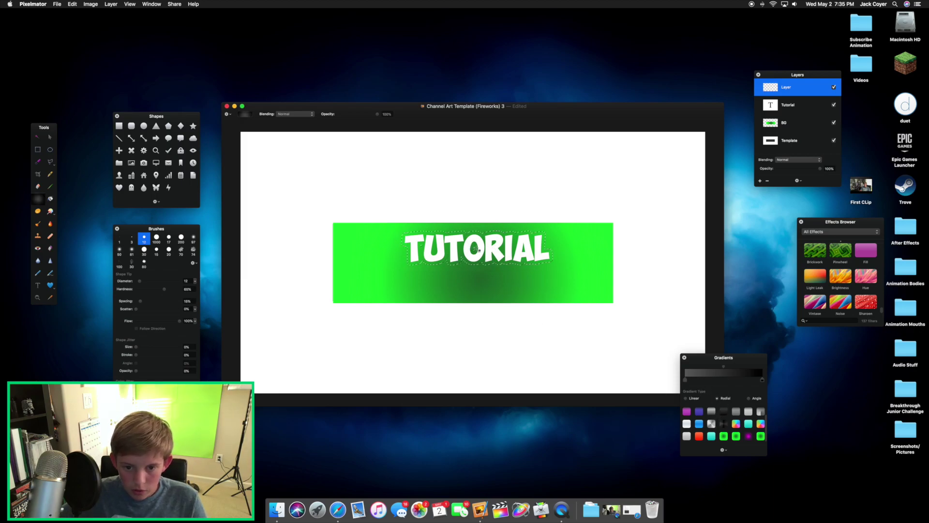
pyautogui.moveTo(475, 208); pyautogui.dragTo(474, 172)
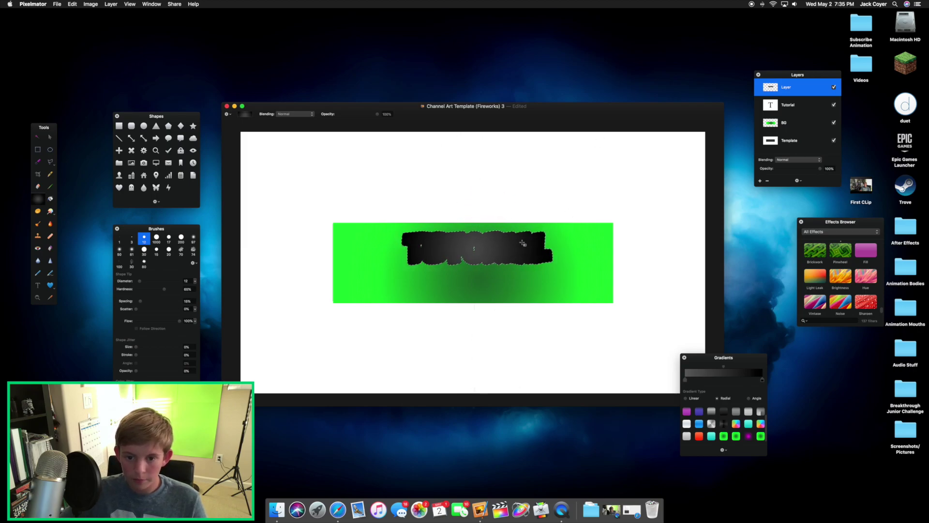
pyautogui.moveTo(780, 94); pyautogui.dragTo(782, 111)
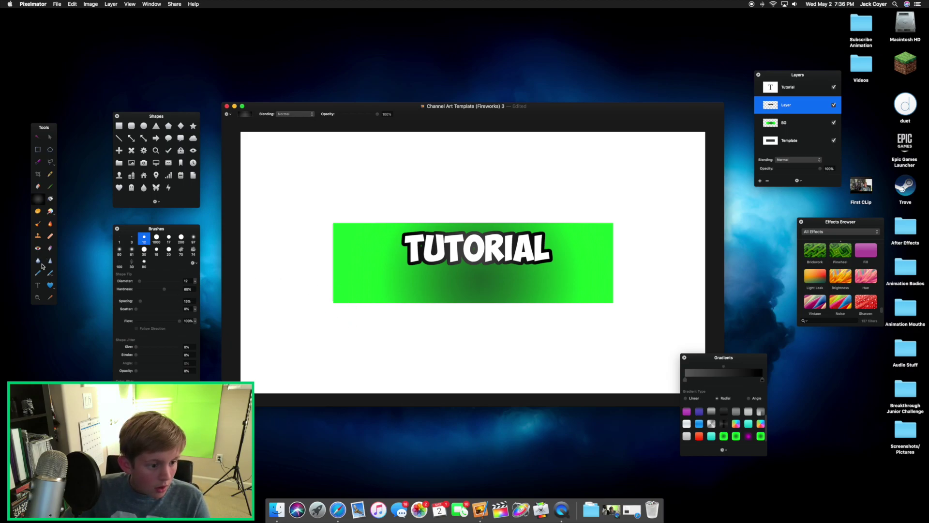
pyautogui.click(38, 285)
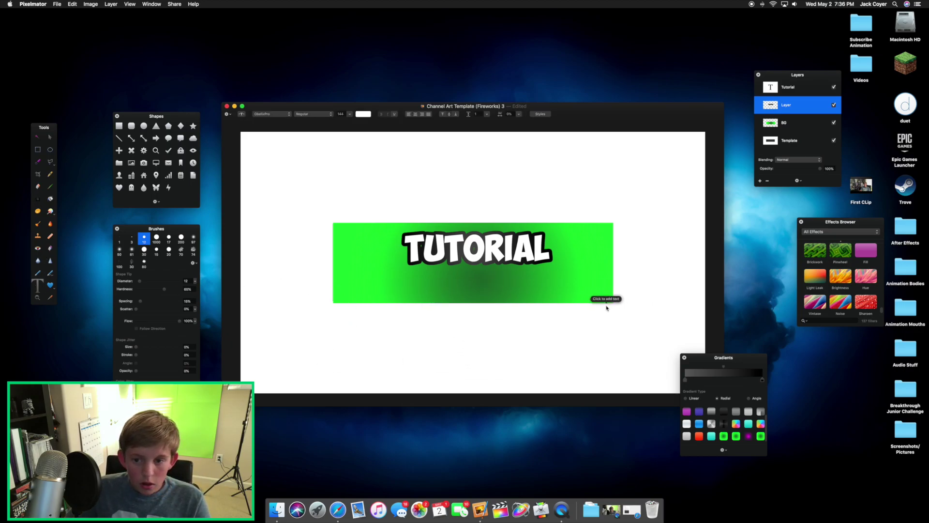
# - Type 'MONDAYS AND FRIDAYS EVERY WEEK' in Ordinary Italic 96 under the title
pyautogui.click(477, 288)
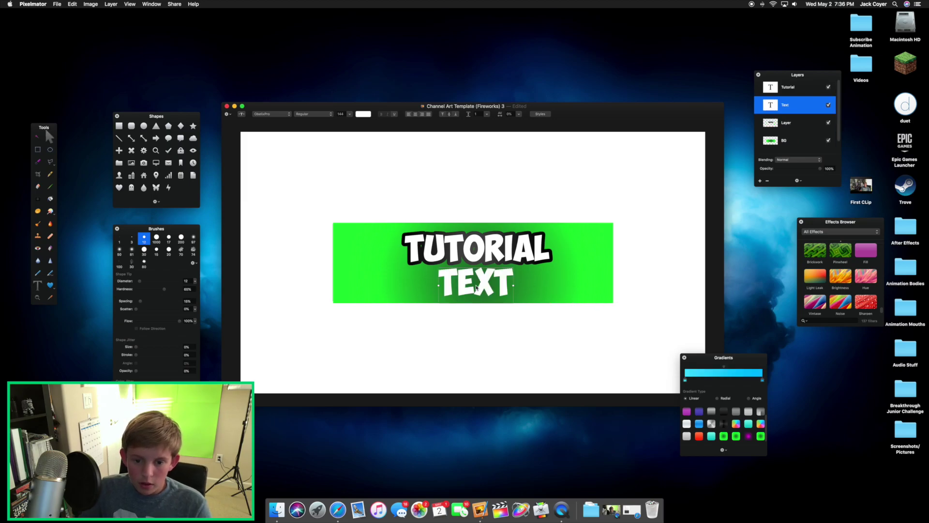
pyautogui.doubleClick(449, 289)
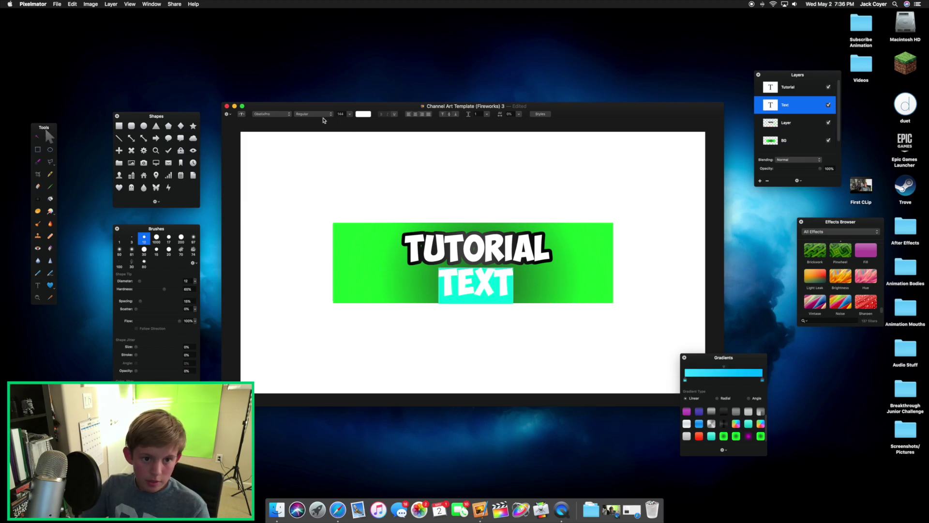
pyautogui.click(280, 116)
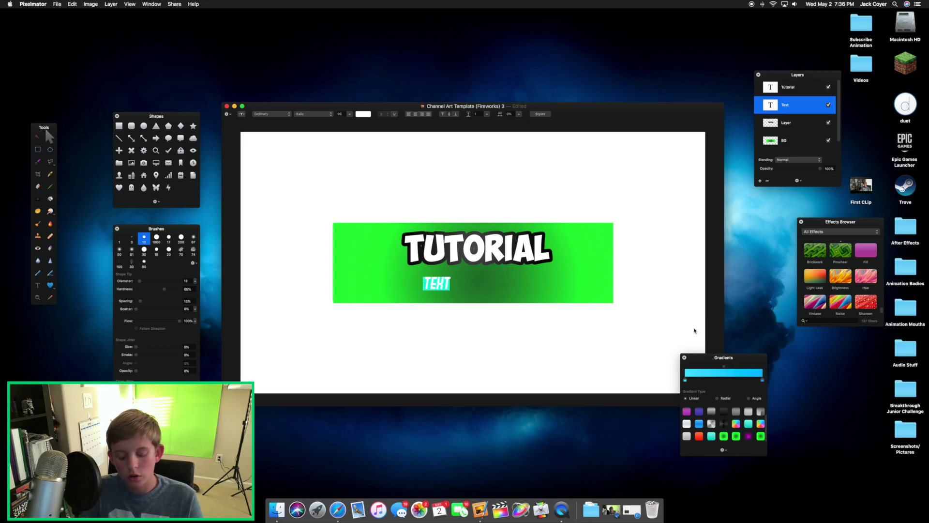
pyautogui.write('FROM')
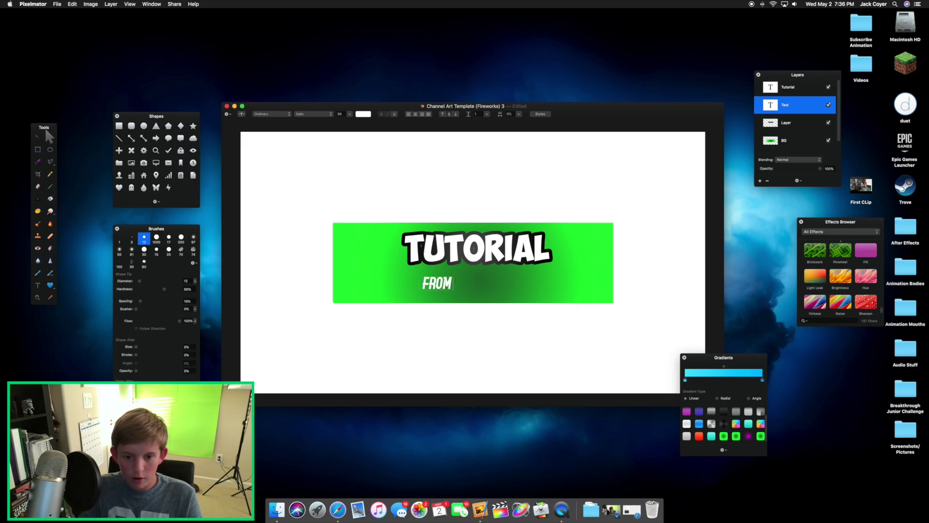
pyautogui.write(' MONDAYS')
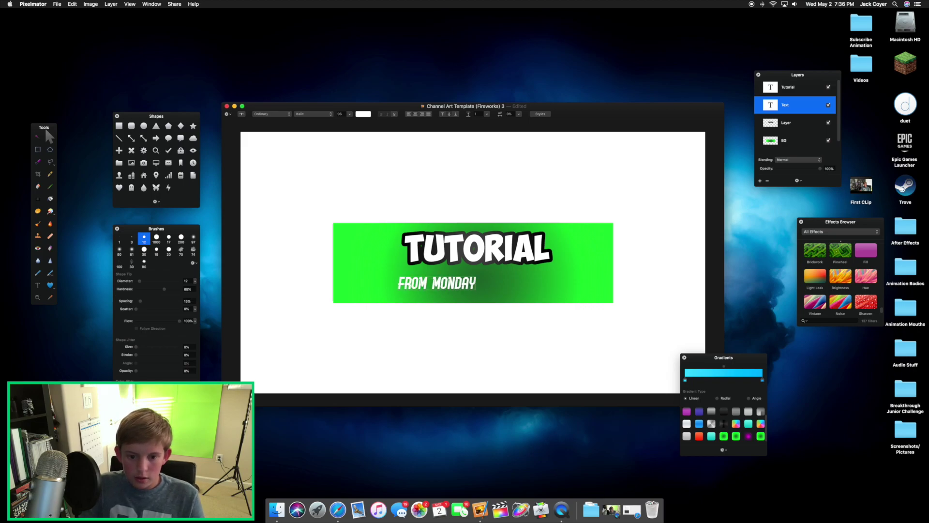
pyautogui.press('BackSpace')
pyautogui.press('BackSpace')
pyautogui.press('BackSpace')
pyautogui.press('BackSpace')
pyautogui.press('BackSpace')
pyautogui.press('BackSpace')
pyautogui.press('BackSpace')
pyautogui.press('BackSpace')
pyautogui.press('BackSpace')
pyautogui.press('BackSpace')
pyautogui.press('BackSpace')
pyautogui.press('BackSpace')
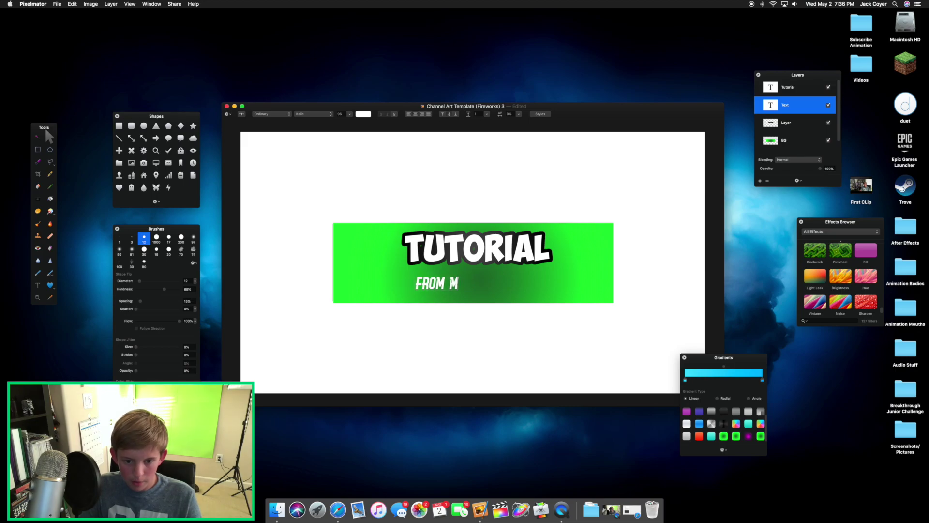
pyautogui.write('MOND')
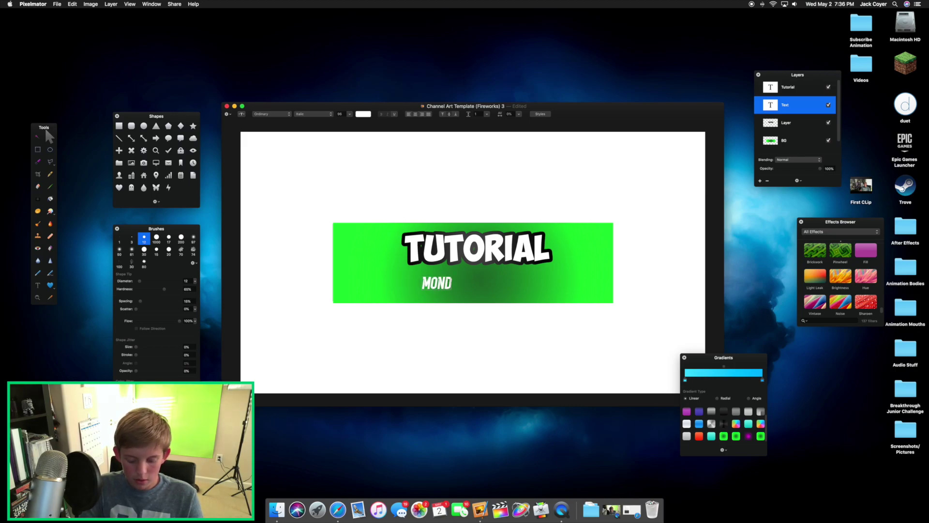
pyautogui.write('AYS AND FRIDAYS')
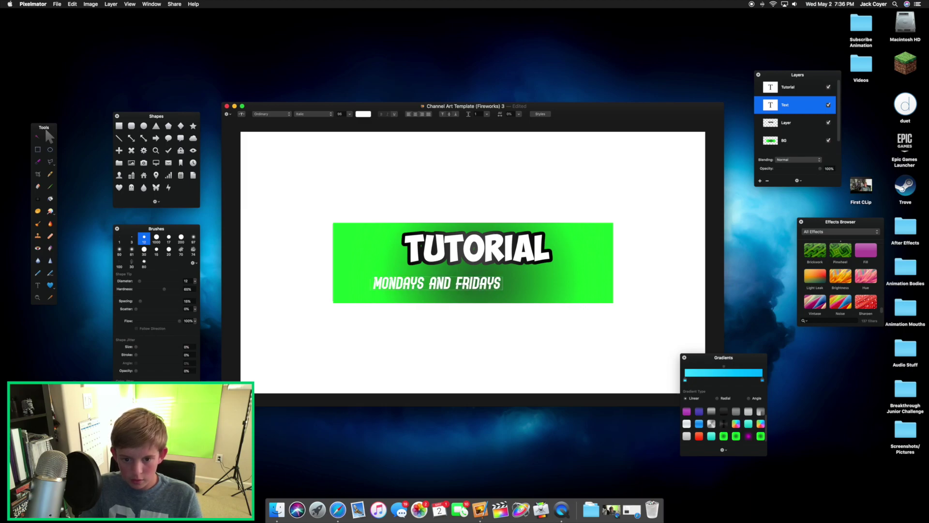
pyautogui.write(' EVERY WEEK')
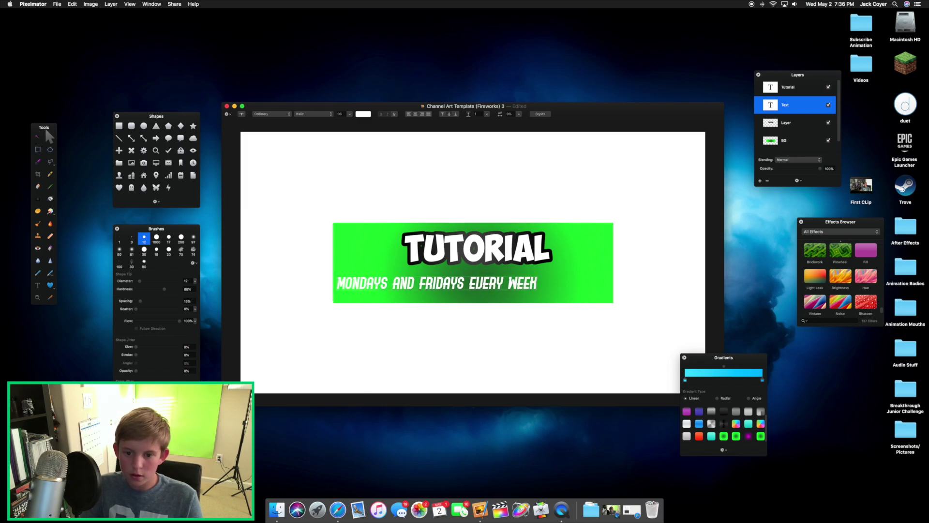
pyautogui.click(525, 354)
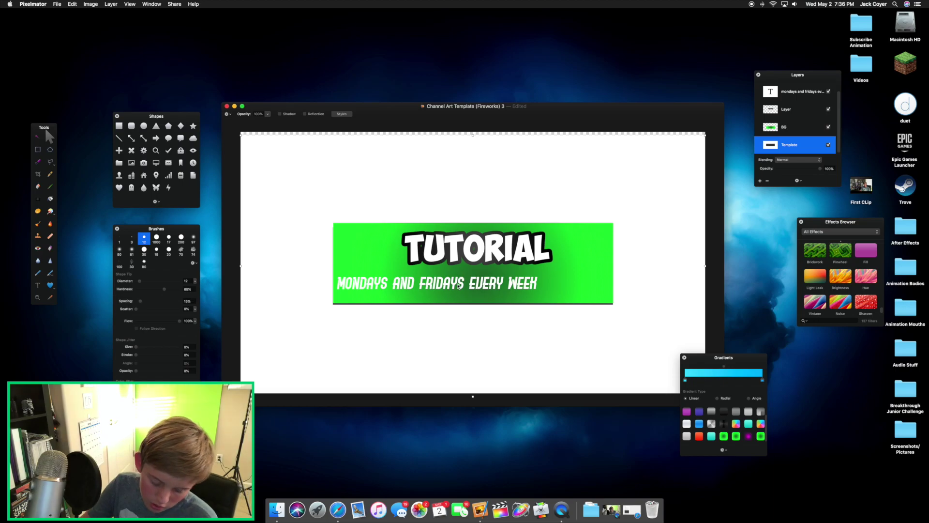
# - Drag the MONDAYS AND FRIDAYS EVERY WEEK subtitle to the centre under TUTORIAL, then check the layer stack
pyautogui.moveTo(463, 287); pyautogui.dragTo(508, 283)
pyautogui.click(603, 294)
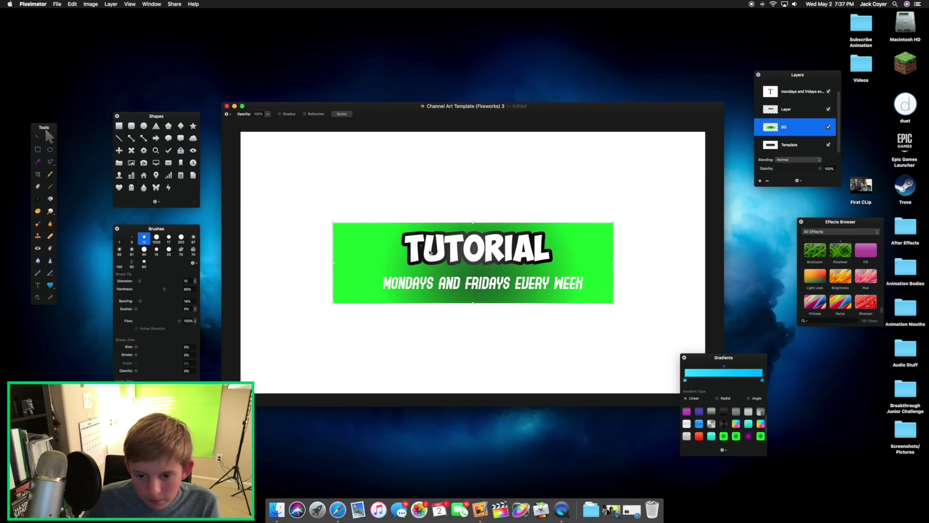
pyautogui.click(450, 281)
pyautogui.click(595, 271)
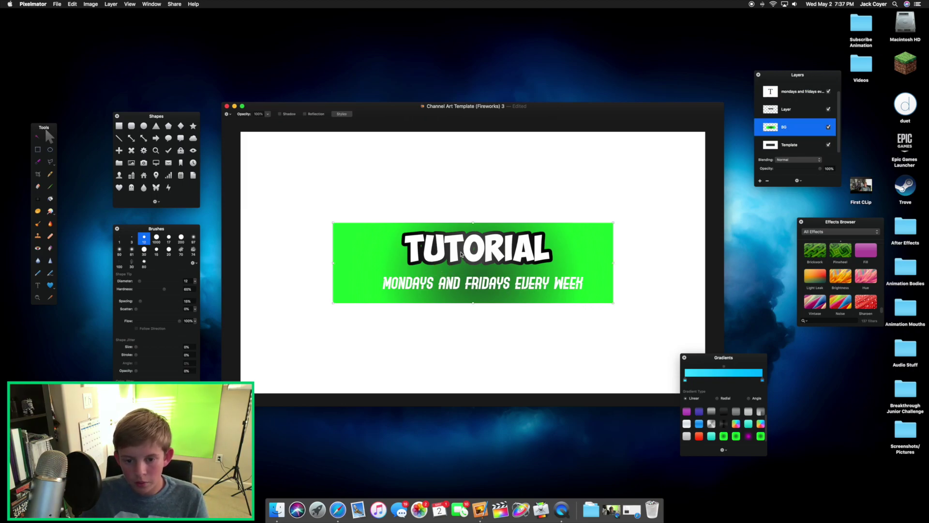
pyautogui.click(450, 283)
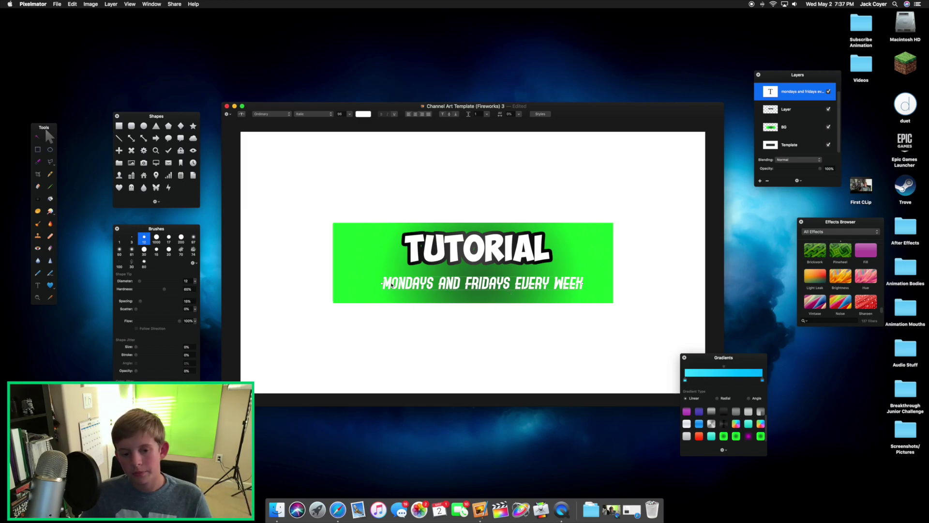
pyautogui.scroll(1, 777, 97)
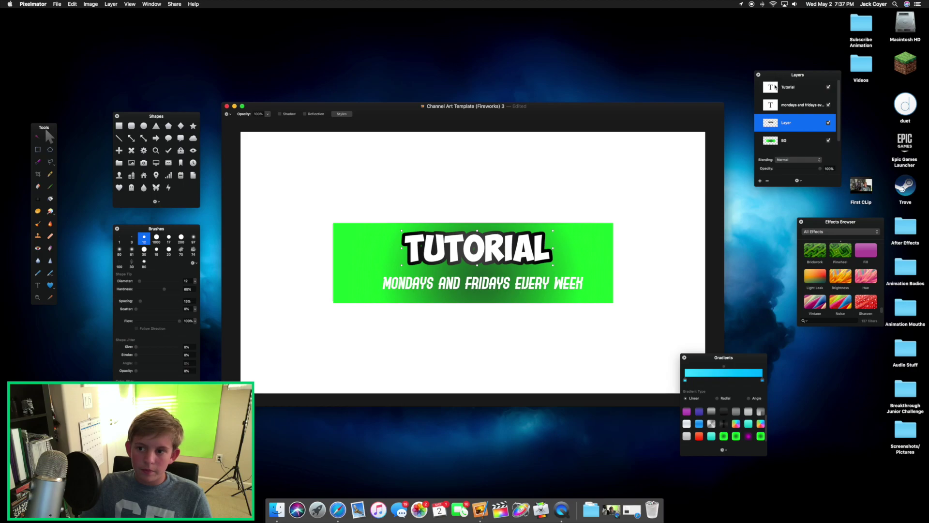
pyautogui.click(777, 87)
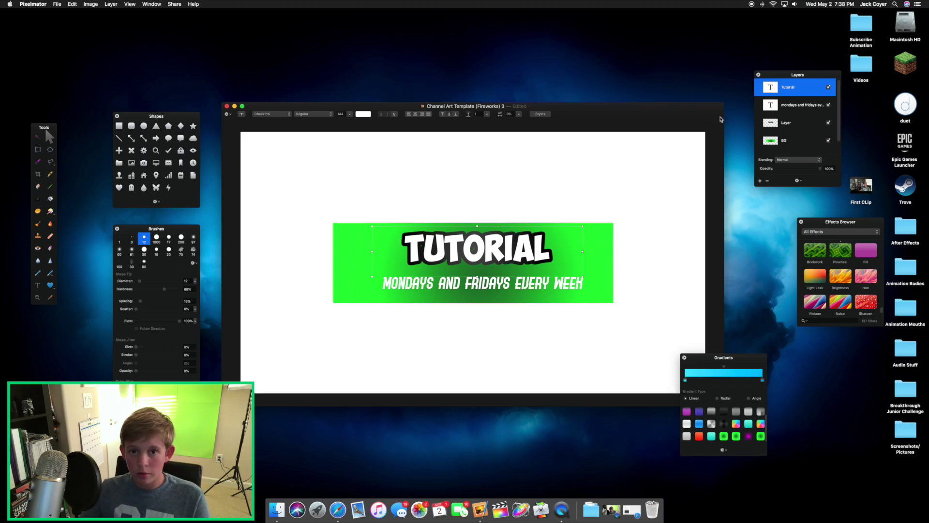
# - Merge the Tutorial text layer and the black outline Layer into one Tutorial layer with Cmd+E
pyautogui.click(796, 124)
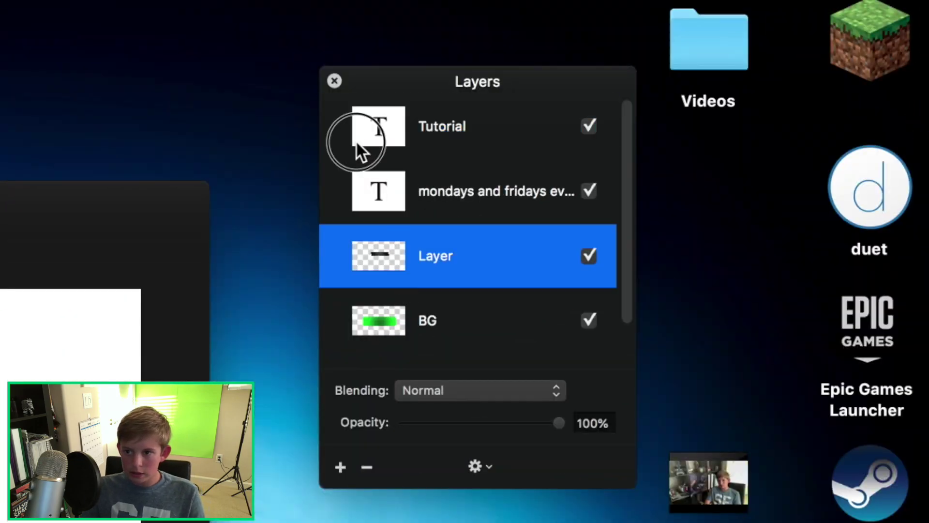
pyautogui.click(431, 137)
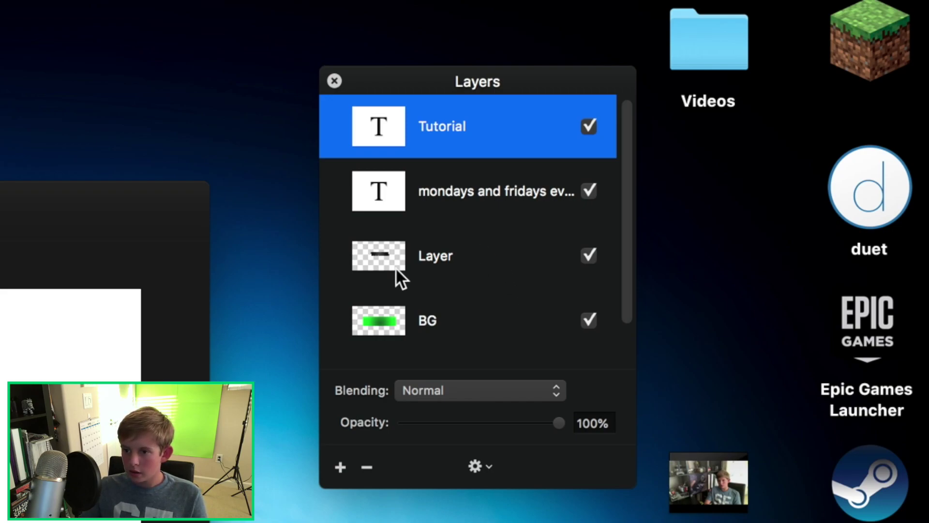
pyautogui.keyDown('super'); pyautogui.click(475, 249); pyautogui.keyUp('super')
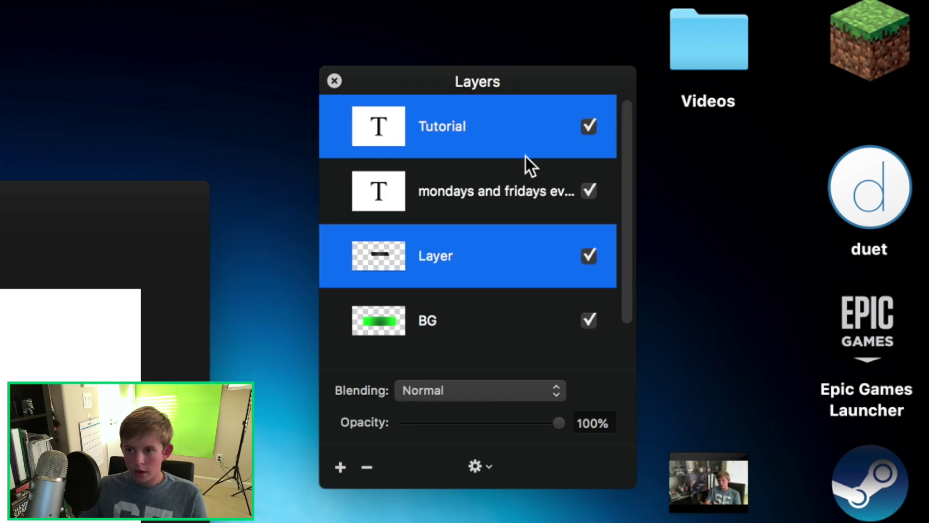
pyautogui.rightClick(452, 262)
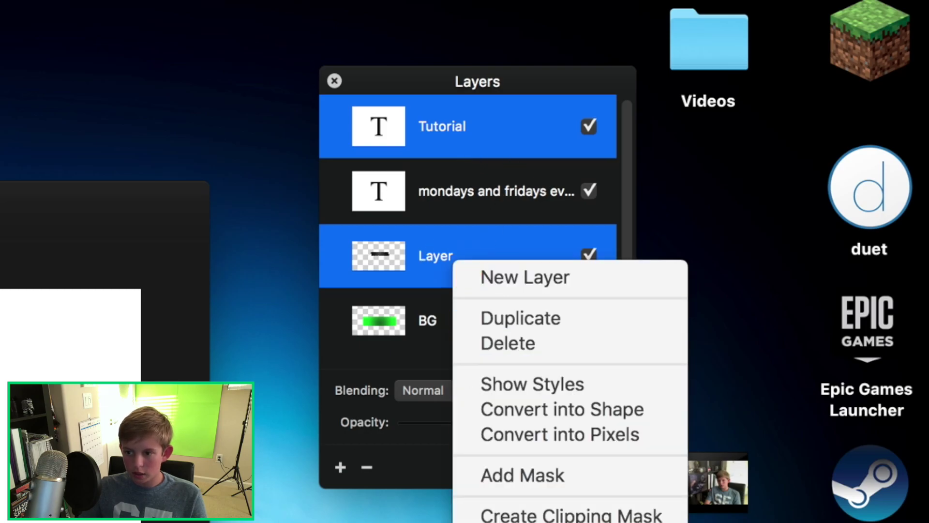
pyautogui.press('super+e')
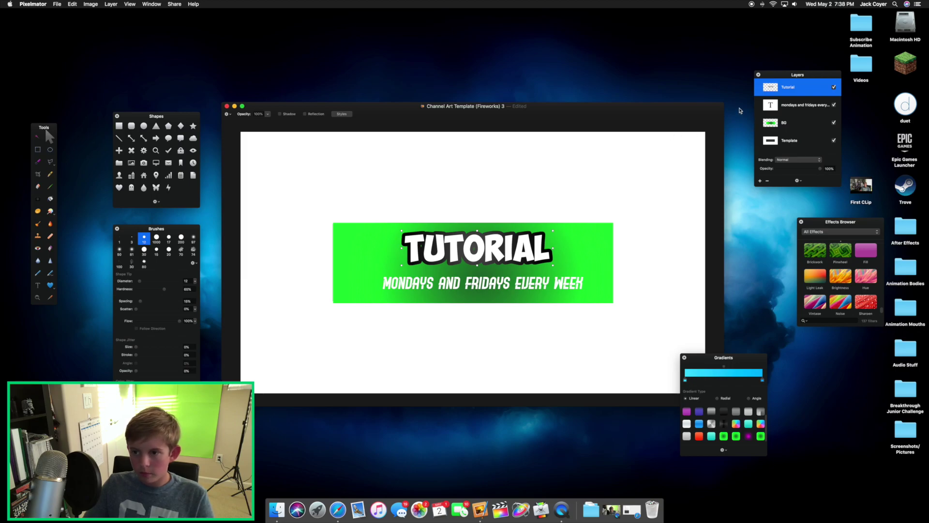
pyautogui.click(780, 105)
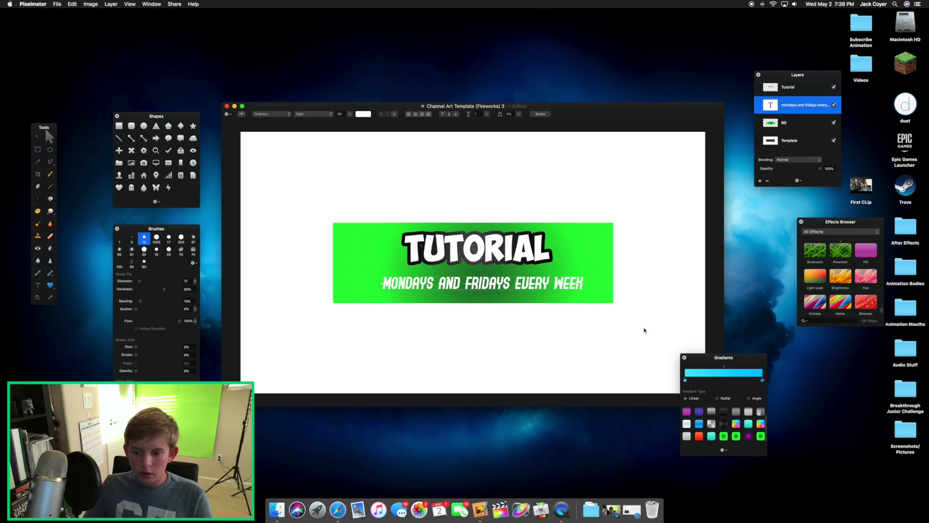
# - Duplicate the subtitle layer twice to make three copies of the subtitle
pyautogui.rightClick(780, 105)
pyautogui.click(785, 110)
pyautogui.rightClick(786, 110)
pyautogui.click(796, 122)
pyautogui.rightClick(792, 108)
pyautogui.click(797, 122)
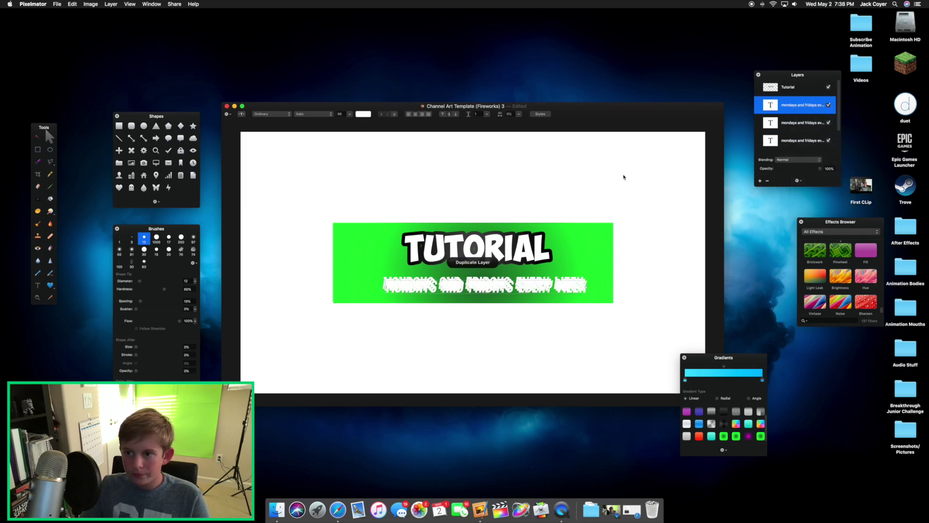
# - Search the Effects Browser for 'motio' and drag the Motion blur onto a subtitle layer
pyautogui.scroll(-2, 792, 130)
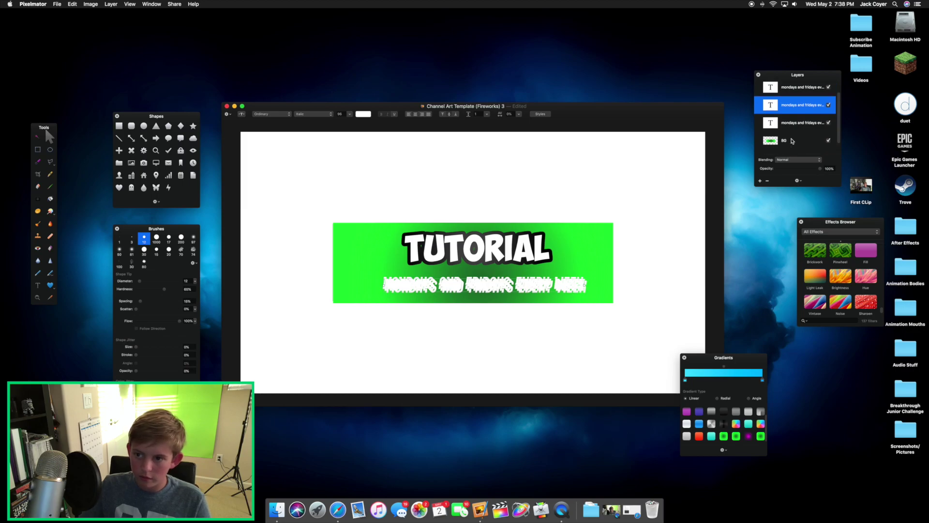
pyautogui.moveTo(834, 223); pyautogui.dragTo(795, 222)
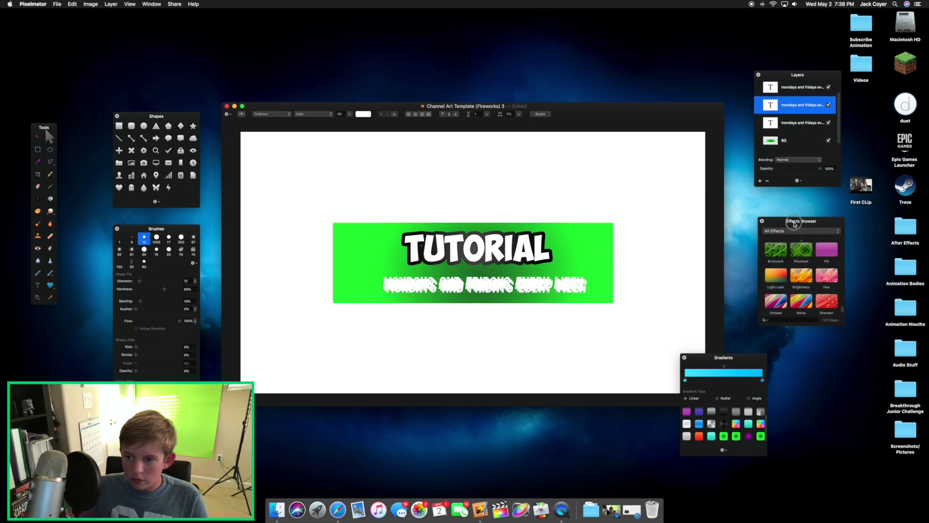
pyautogui.click(775, 320)
pyautogui.write('motion')
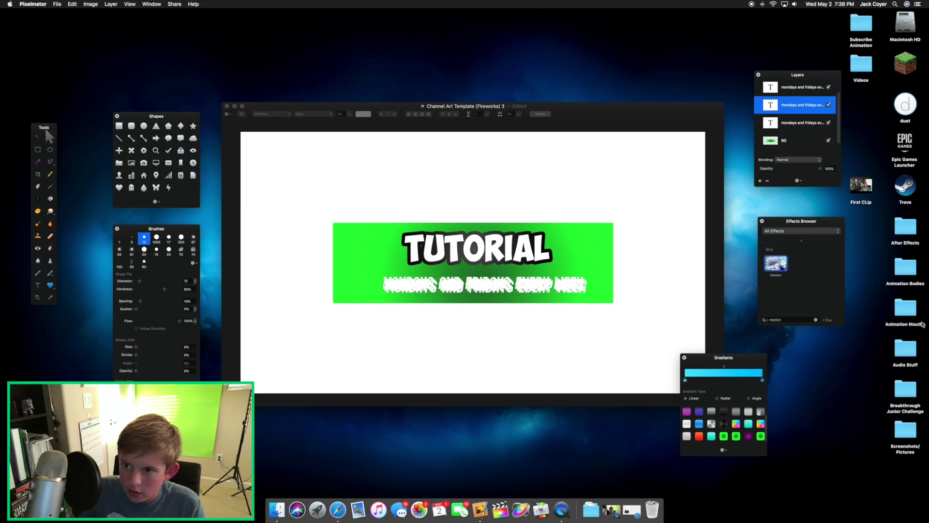
pyautogui.moveTo(776, 265); pyautogui.dragTo(788, 110)
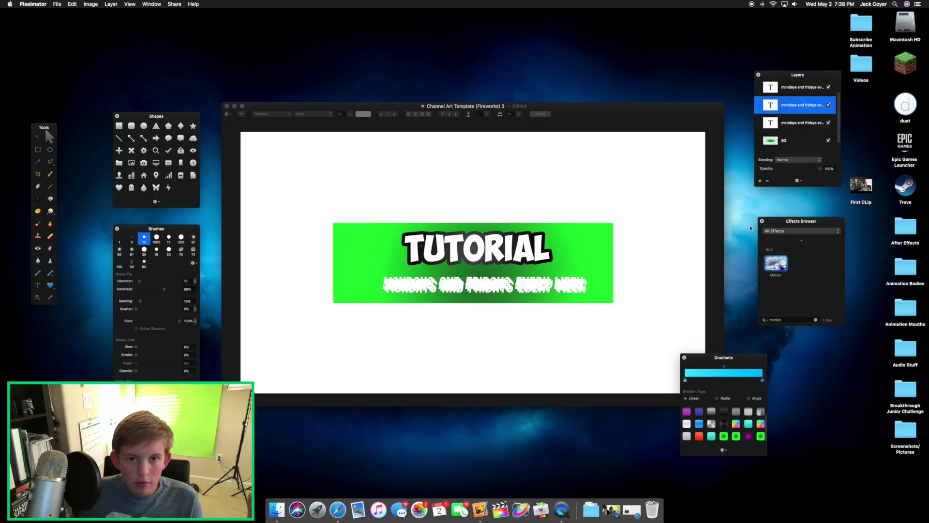
pyautogui.rightClick(793, 104)
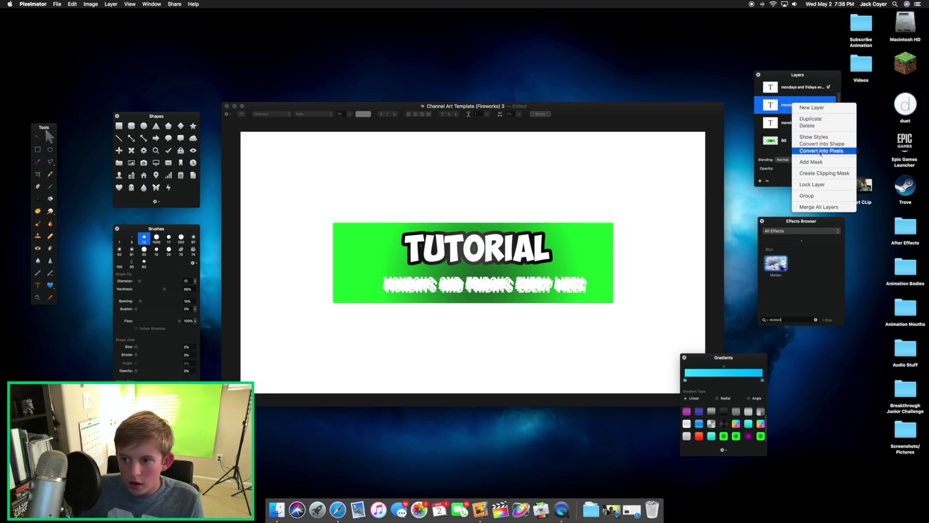
# - Convert a subtitle copy into pixels and apply a 100 px Motion blur with angle 0
pyautogui.click(821, 151)
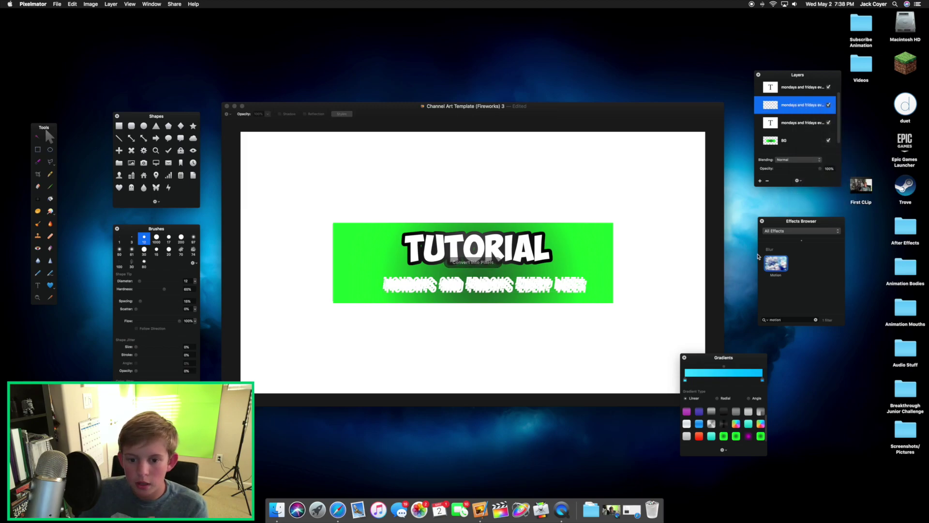
pyautogui.moveTo(776, 264); pyautogui.dragTo(786, 121)
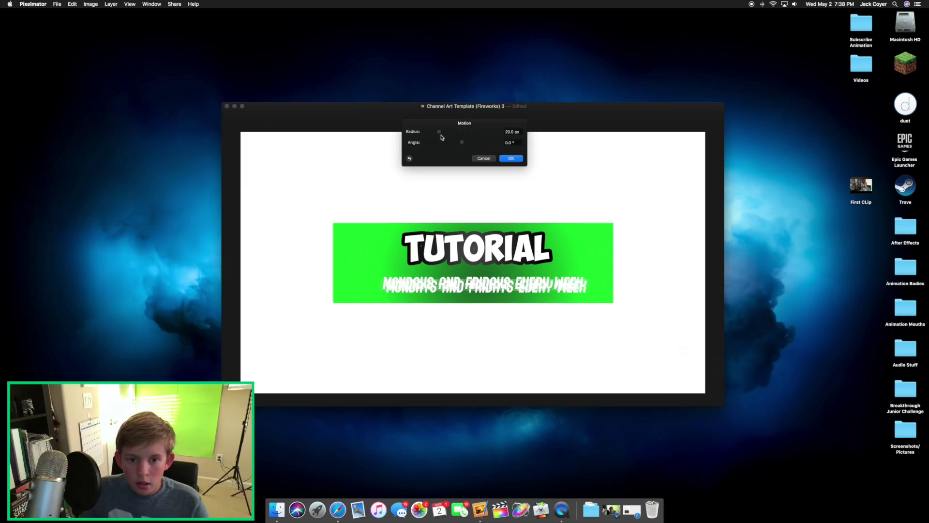
pyautogui.moveTo(440, 133); pyautogui.dragTo(477, 146)
pyautogui.click(475, 140)
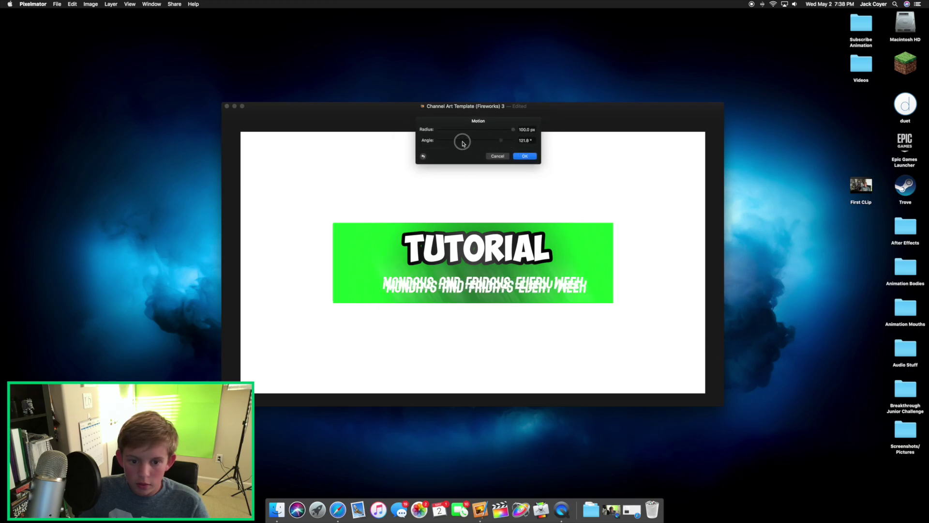
pyautogui.click(502, 140)
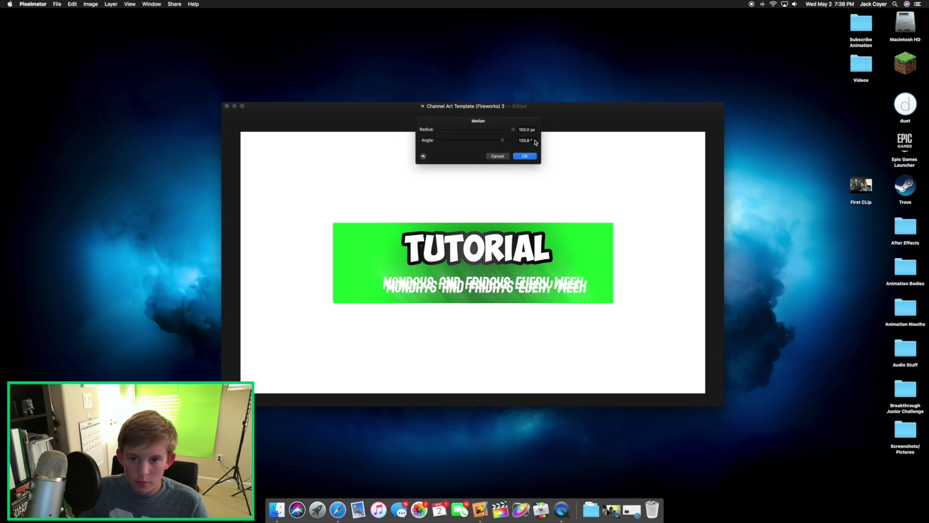
pyautogui.doubleClick(532, 140)
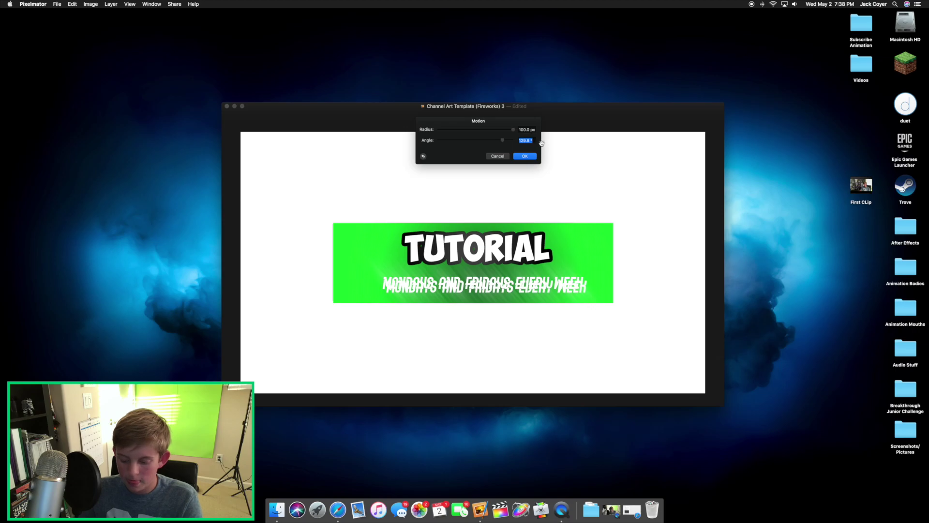
pyautogui.write('0')
pyautogui.click(524, 157)
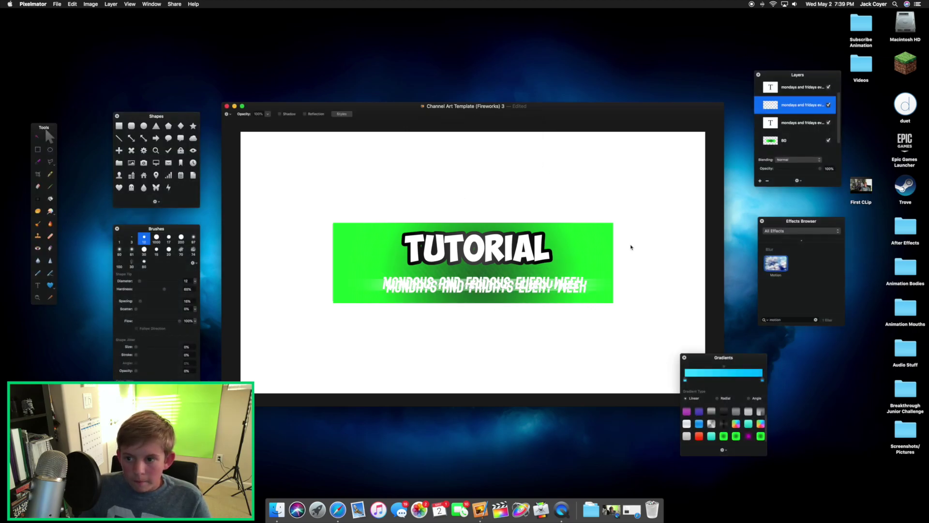
# - Convert the top subtitle copy into pixels and search the effects for 'gl'
pyautogui.click(797, 87)
pyautogui.scroll(1, 782, 122)
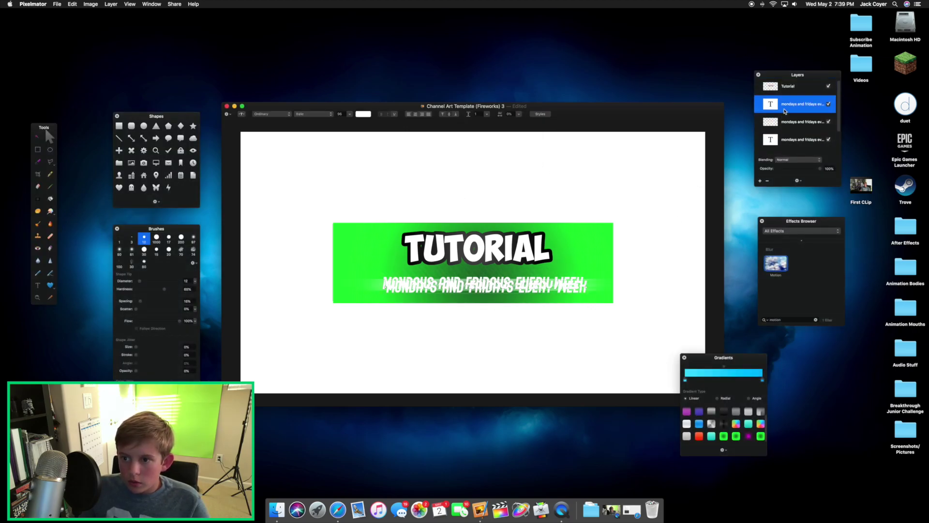
pyautogui.rightClick(784, 108)
pyautogui.click(801, 156)
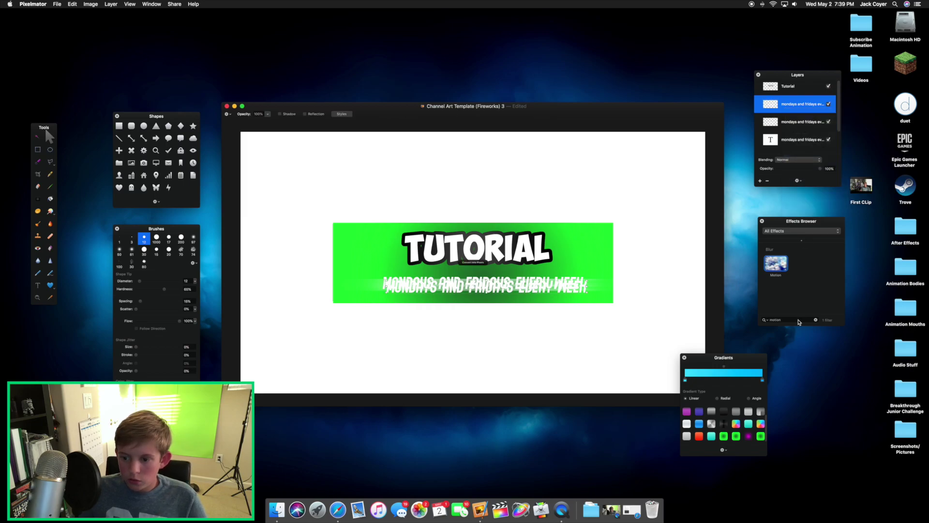
pyautogui.doubleClick(788, 319)
pyautogui.write('gl')
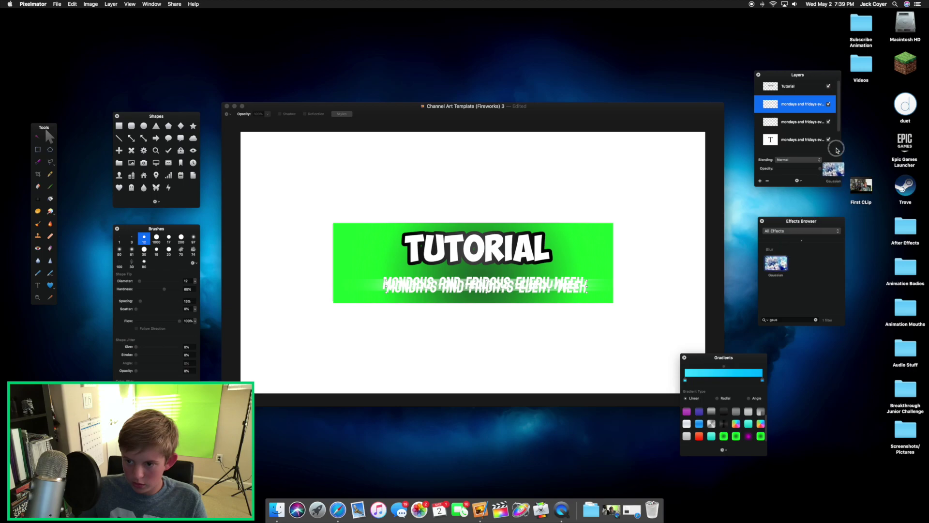
# - Apply a Gaussian Blur of about 23.7 px to the subtitle copy for a soft glow
pyautogui.doubleClick(776, 262)
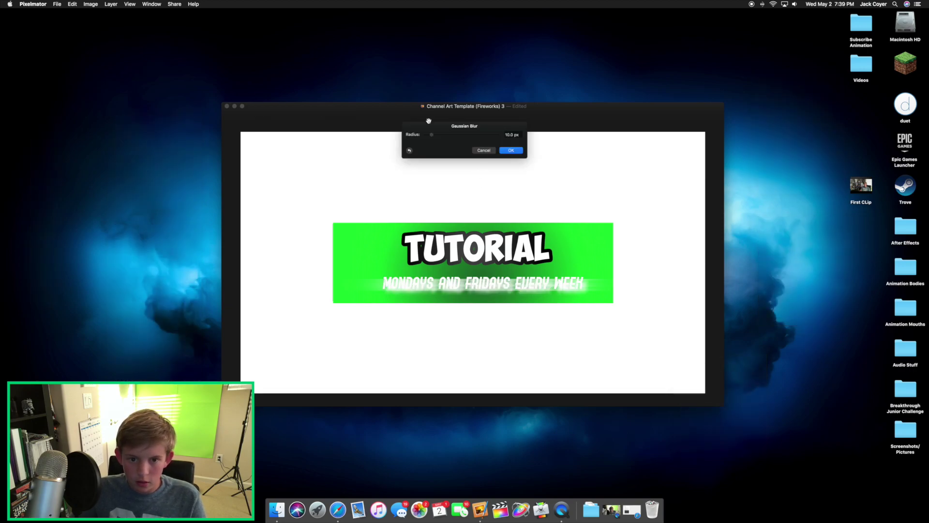
pyautogui.moveTo(432, 135)
pyautogui.mouseDown()
pyautogui.moveTo(453, 135)
pyautogui.moveTo(441, 136)
pyautogui.mouseUp()
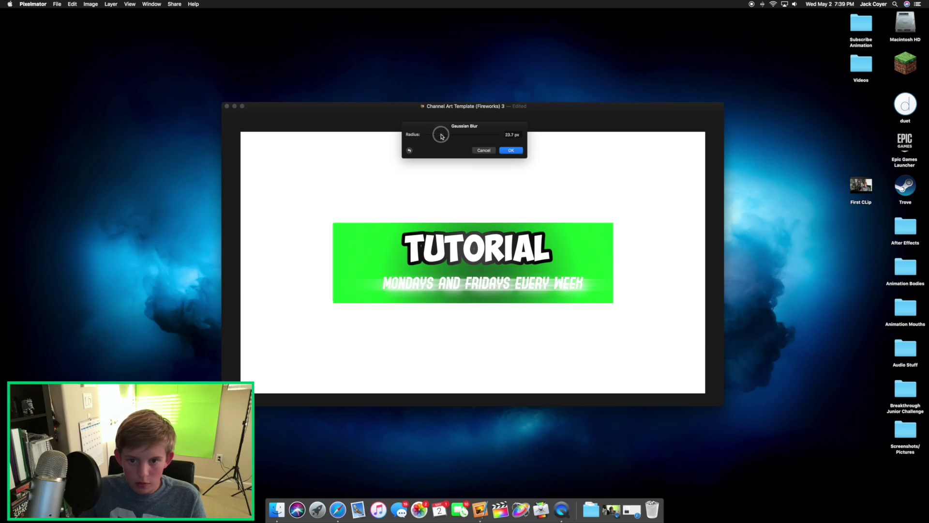
pyautogui.click(511, 150)
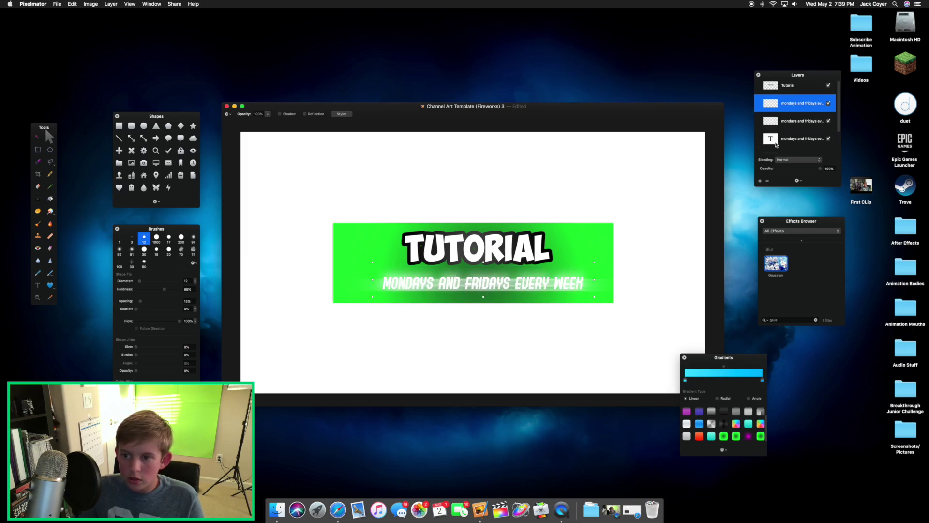
# - Move the sharp subtitle text layer above its blurred copies and nudge it left on the banner
pyautogui.click(780, 138)
pyautogui.moveTo(782, 140); pyautogui.dragTo(742, 111)
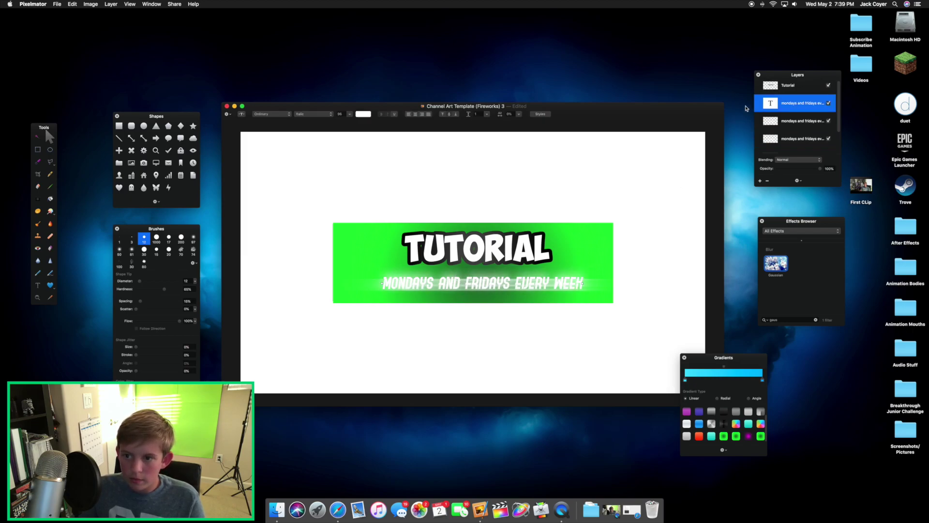
pyautogui.moveTo(519, 275); pyautogui.dragTo(485, 289)
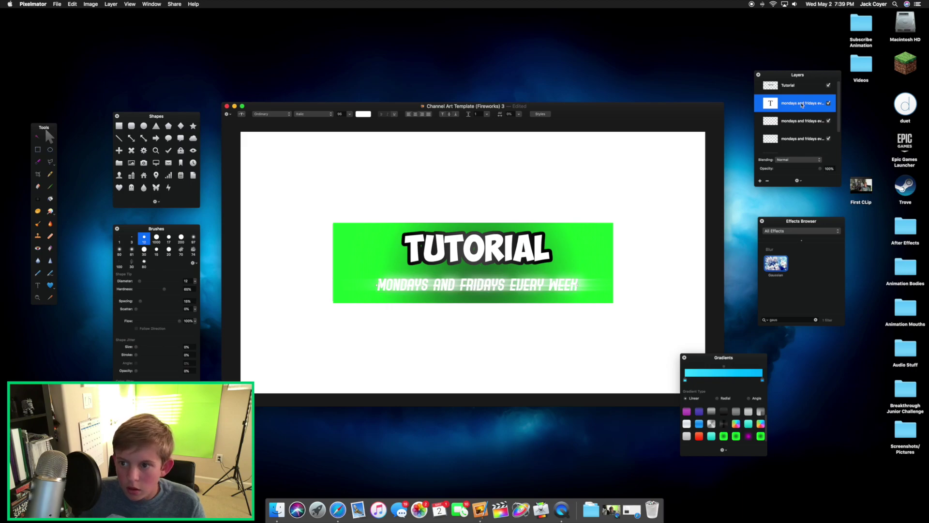
# - Shift the bottom motion-blurred subtitle copy left beneath the sharp subtitle text
pyautogui.click(785, 143)
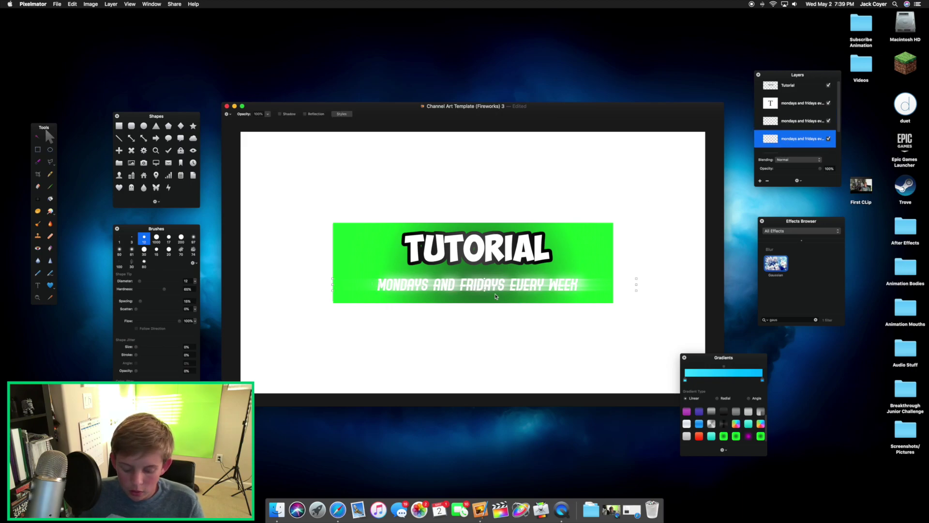
pyautogui.press('super+f')
pyautogui.moveTo(456, 283)
pyautogui.mouseDown()
pyautogui.moveTo(484, 274)
pyautogui.moveTo(442, 285)
pyautogui.mouseUp()
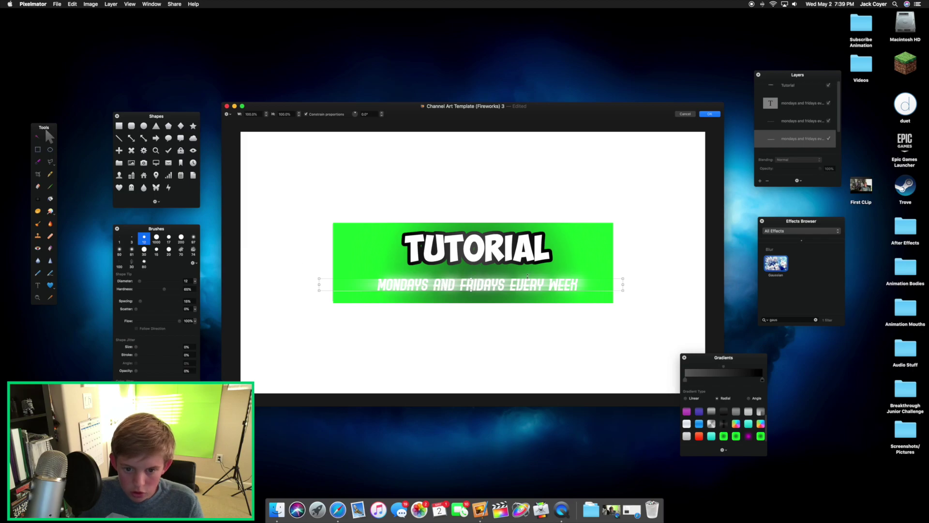
# - Commit the first copy's move, then transform the other blurred copy 118 px left
pyautogui.click(714, 111)
pyautogui.click(806, 122)
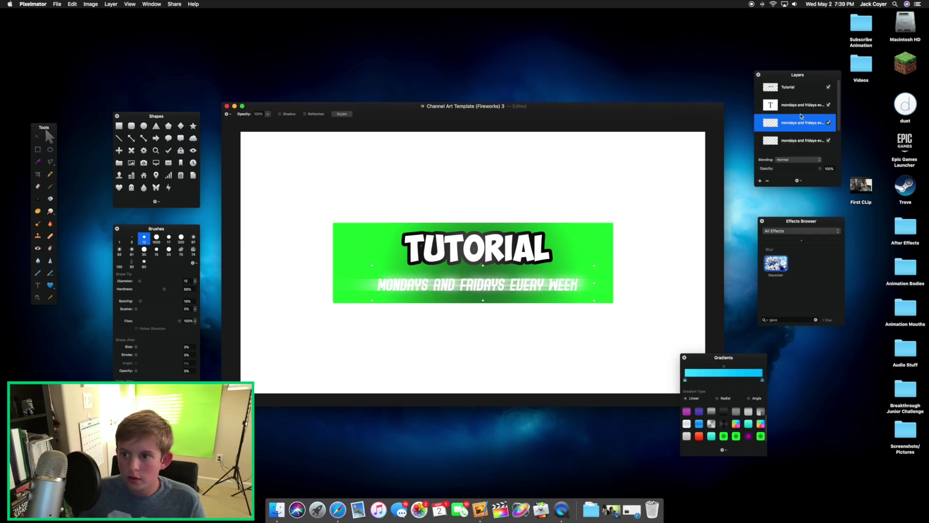
pyautogui.scroll(-1, 788, 114)
pyautogui.press('super+t')
pyautogui.moveTo(499, 289)
pyautogui.mouseDown()
pyautogui.moveTo(478, 289)
pyautogui.moveTo(488, 289)
pyautogui.mouseUp()
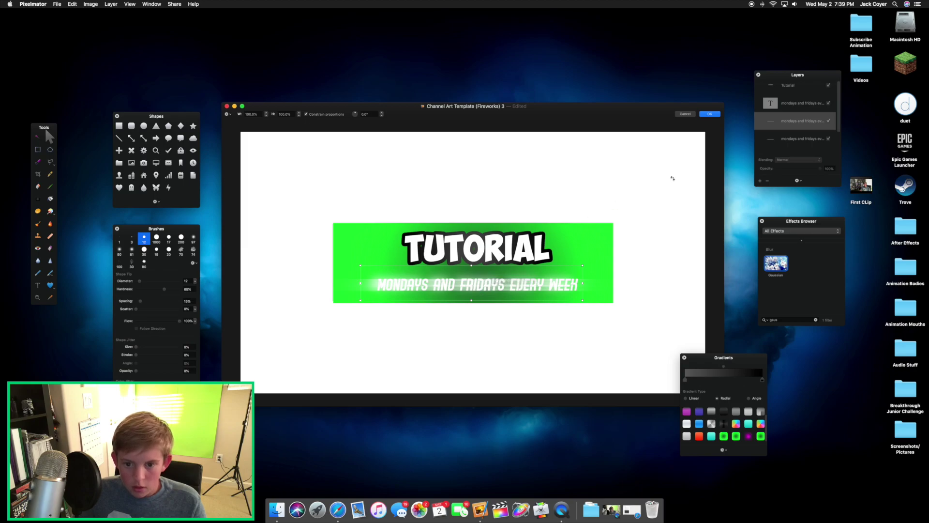
pyautogui.click(707, 115)
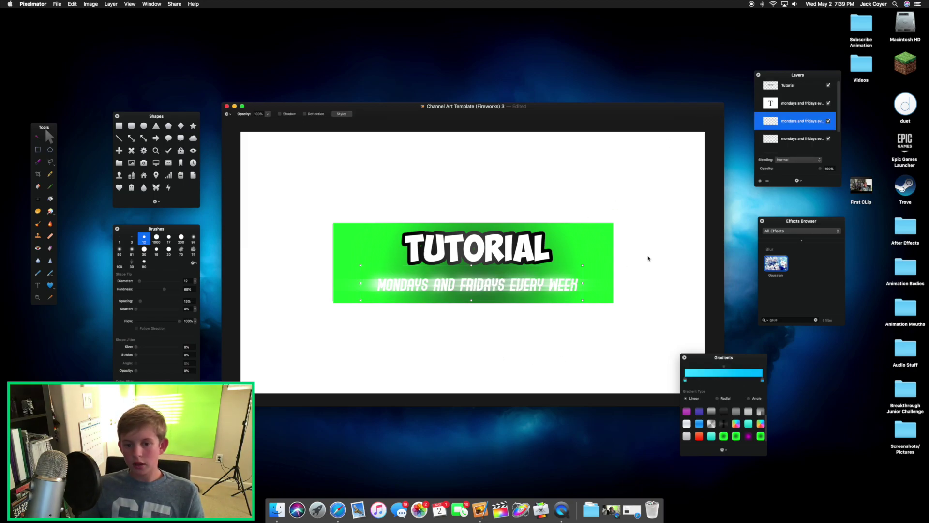
pyautogui.click(583, 262)
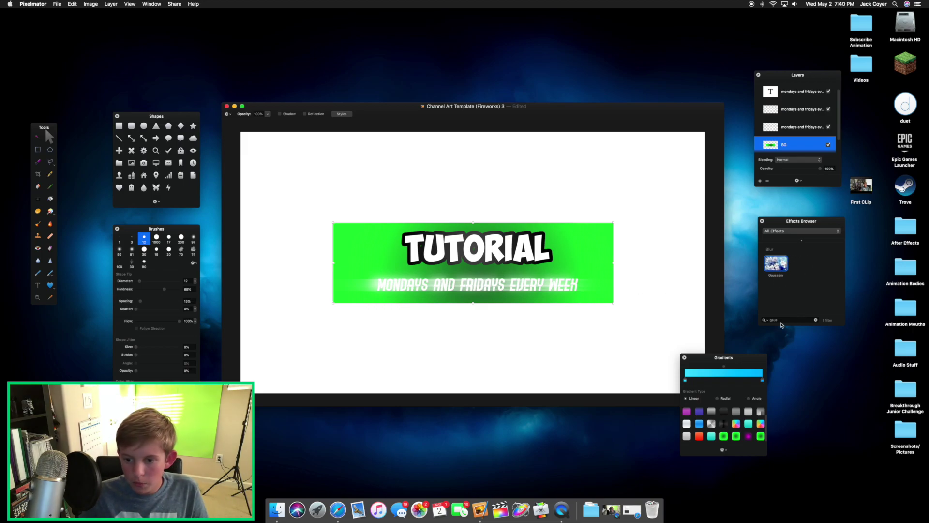
# - Select the three MONDAYS AND FRIDAYS layers and merge them with Merge Layers
pyautogui.scroll(2, 807, 116)
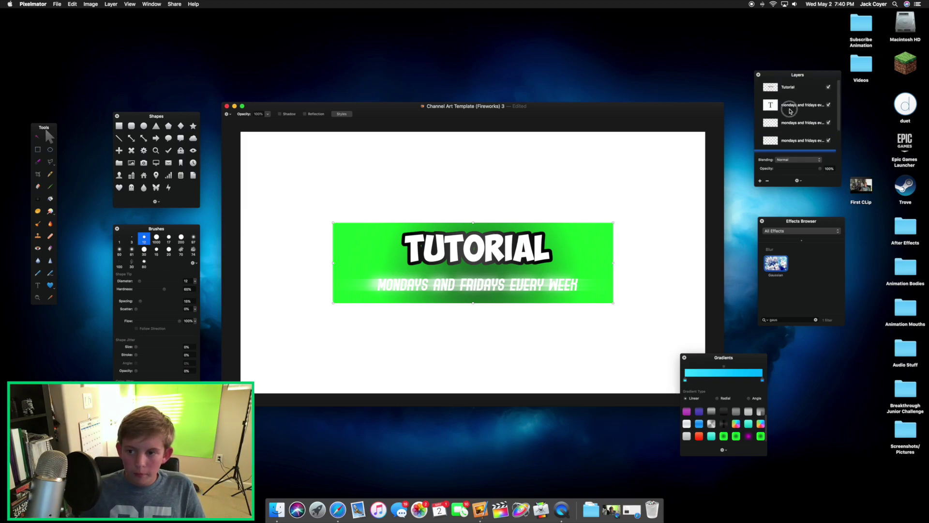
pyautogui.click(789, 127)
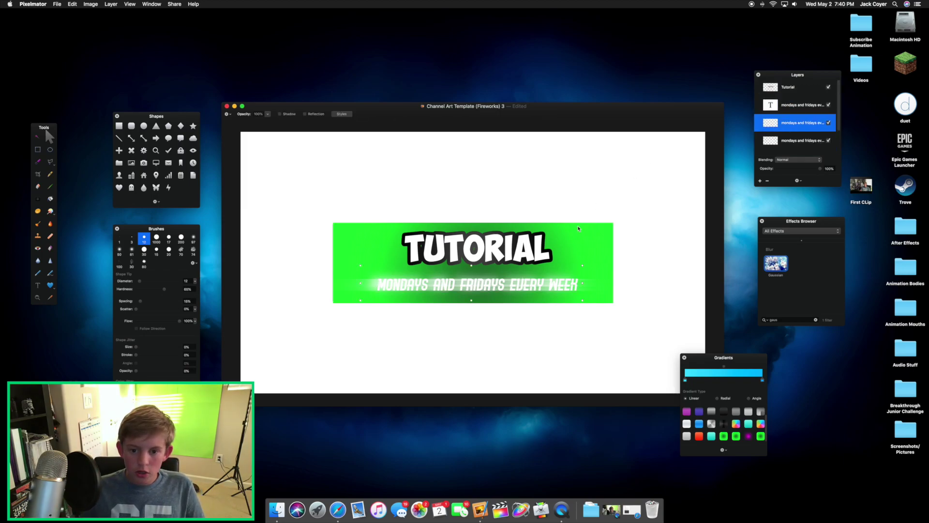
pyautogui.click(774, 103)
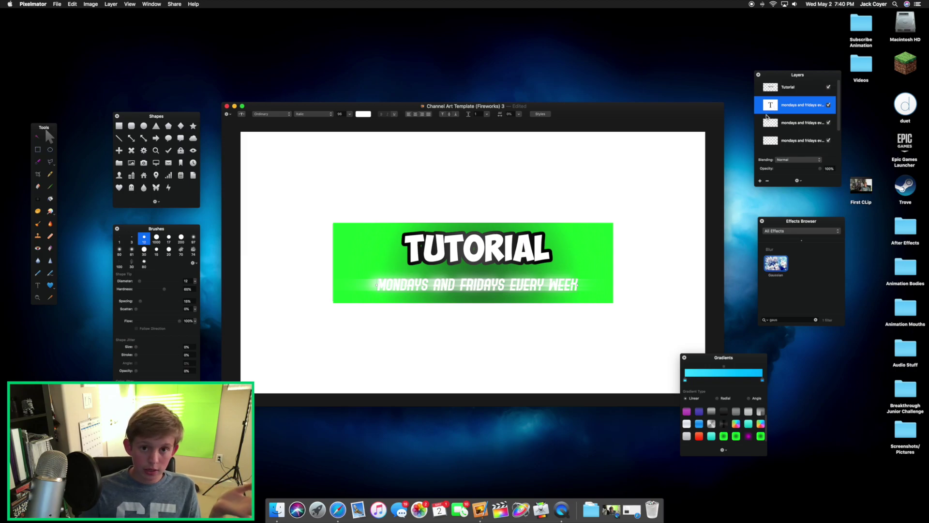
pyautogui.scroll(-1, 784, 125)
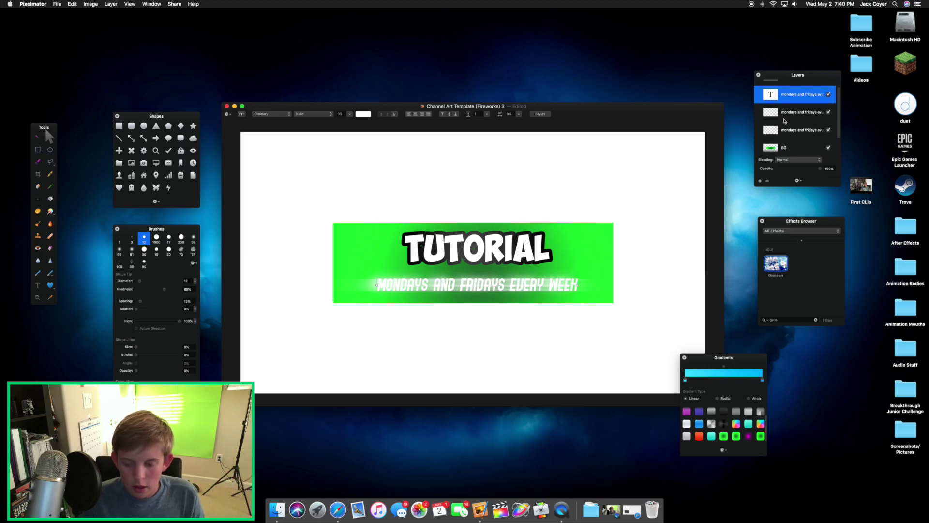
pyautogui.keyDown('shift'); pyautogui.click(787, 128); pyautogui.keyUp('shift')
pyautogui.rightClick(786, 128)
pyautogui.click(804, 239)
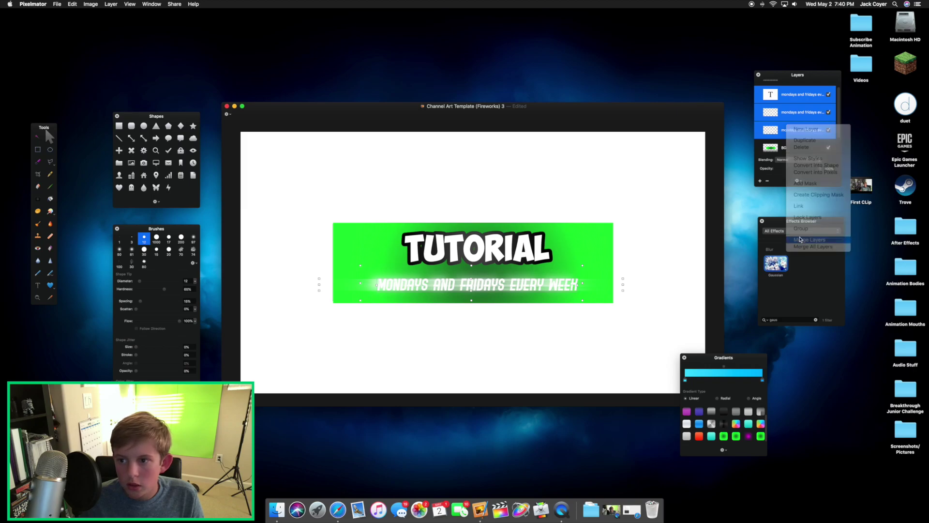
pyautogui.click(540, 232)
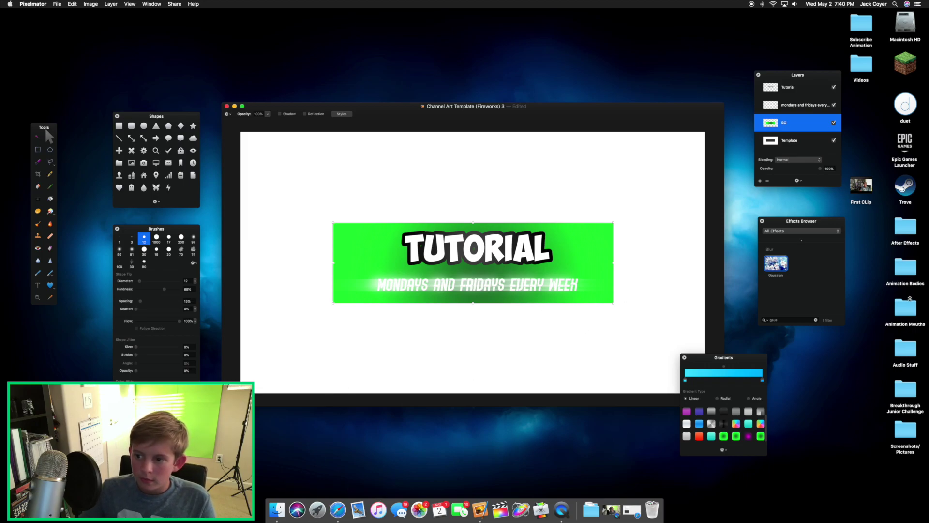
# - Minimize the YouTube Help page in Safari and open a Finder window
pyautogui.click(338, 509)
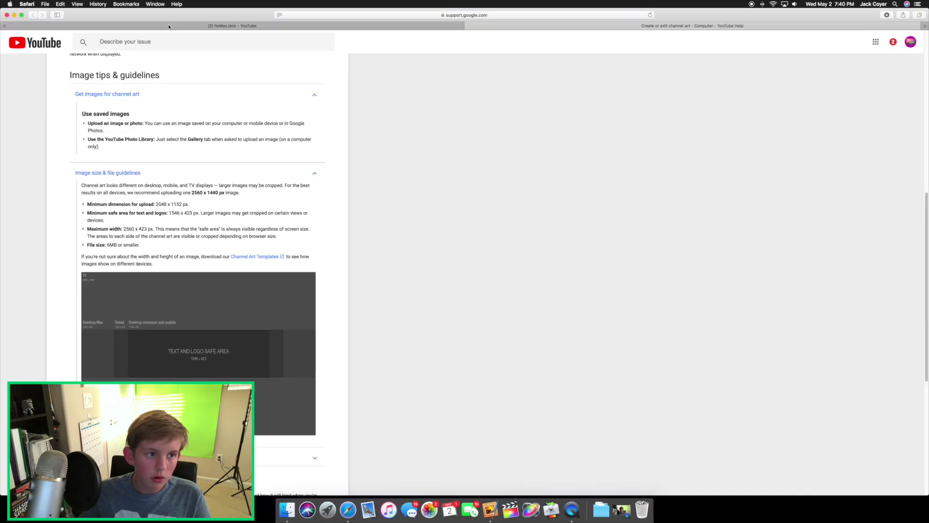
pyautogui.click(14, 15)
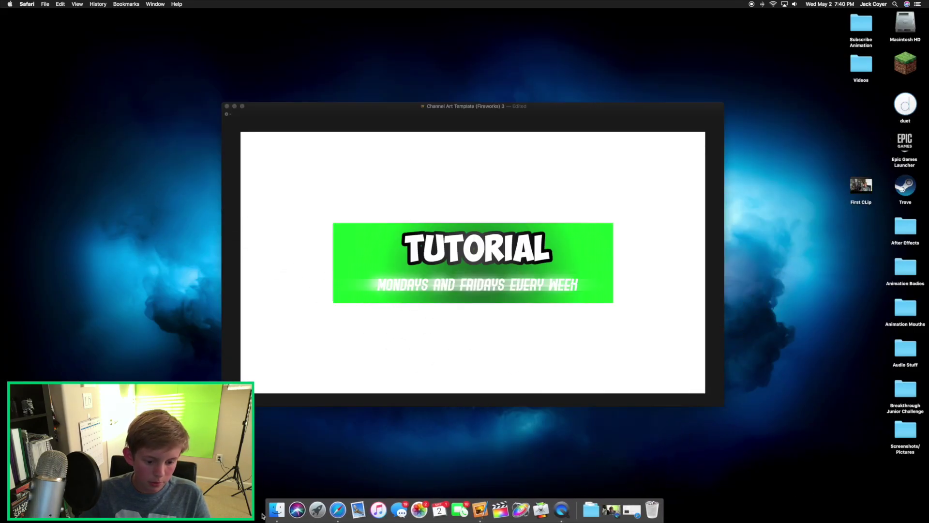
pyautogui.click(271, 515)
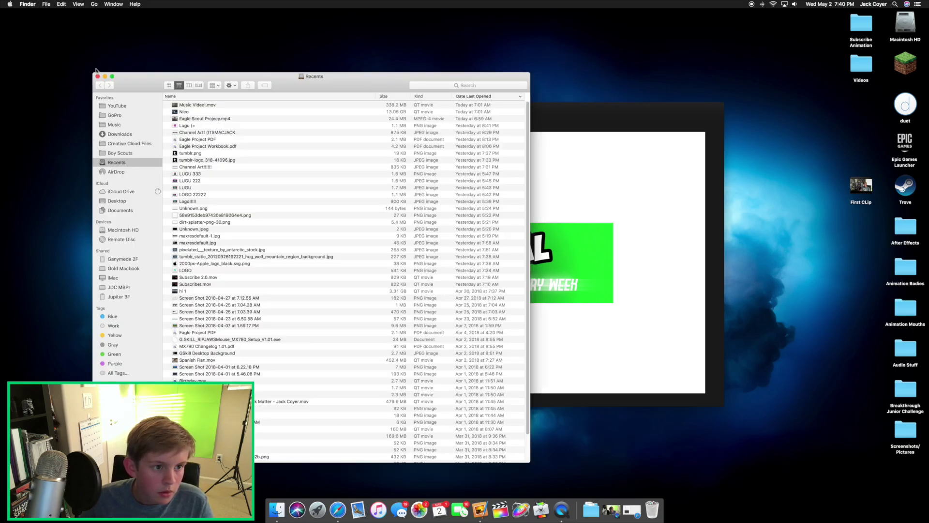
# - Drag the Dart image from the Screenshots/Pictures folder onto the banner as a new Dart layer
pyautogui.click(97, 76)
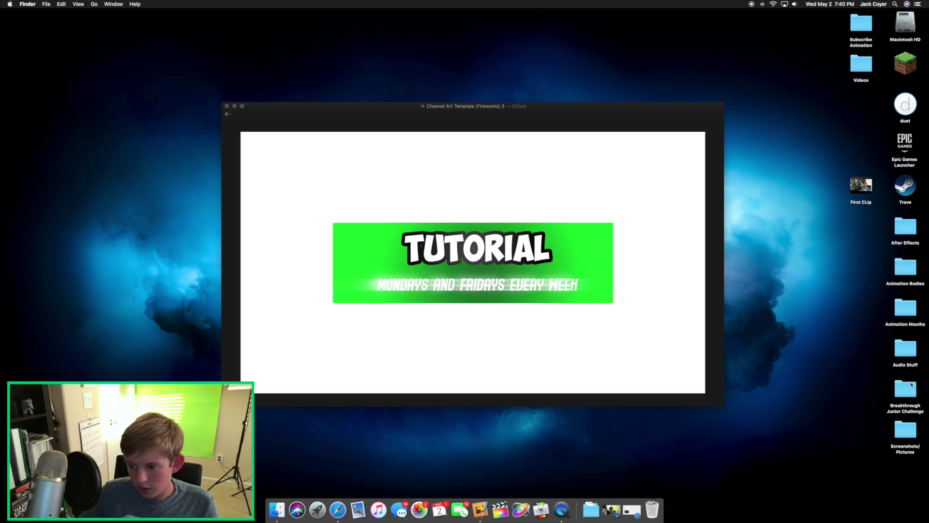
pyautogui.doubleClick(904, 424)
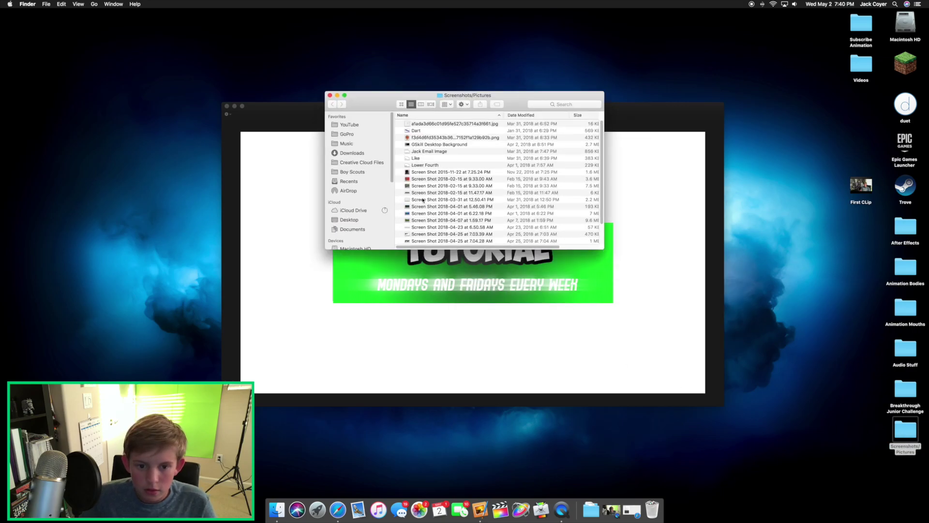
pyautogui.scroll(-1, 422, 194)
pyautogui.moveTo(417, 132); pyautogui.dragTo(391, 266)
pyautogui.click(331, 96)
pyautogui.click(365, 107)
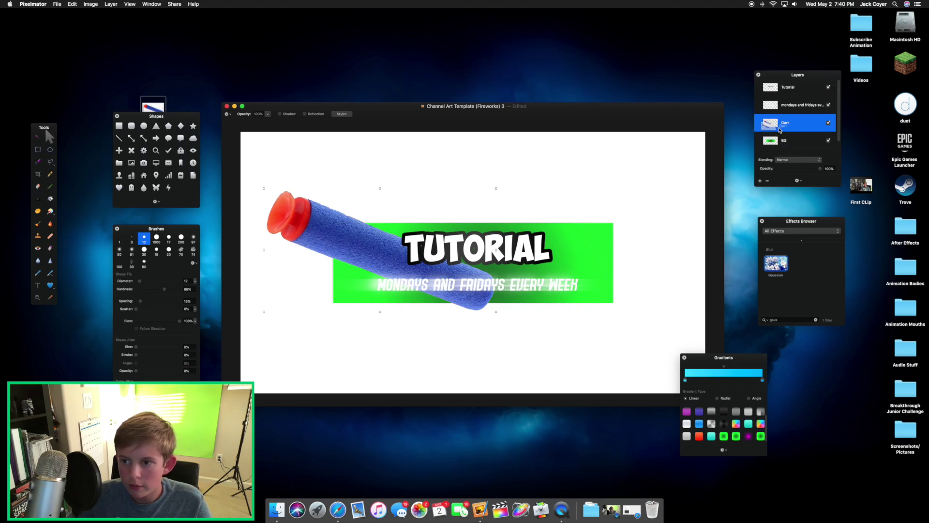
# - Rotate the dart to about 163° and move it onto the banner, then undo it
pyautogui.scroll(-2, 781, 129)
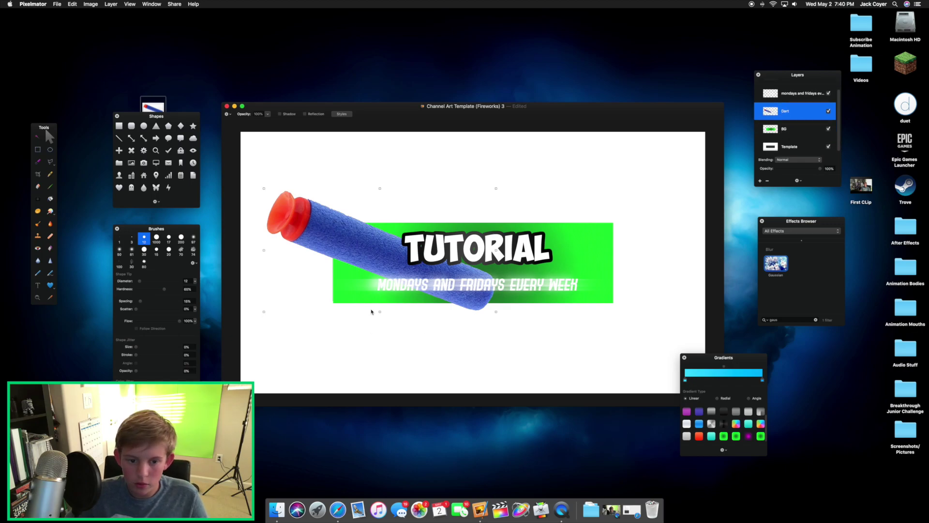
pyautogui.press('super+f')
pyautogui.moveTo(282, 333); pyautogui.dragTo(429, 161)
pyautogui.moveTo(364, 249); pyautogui.dragTo(469, 253)
pyautogui.click(710, 114)
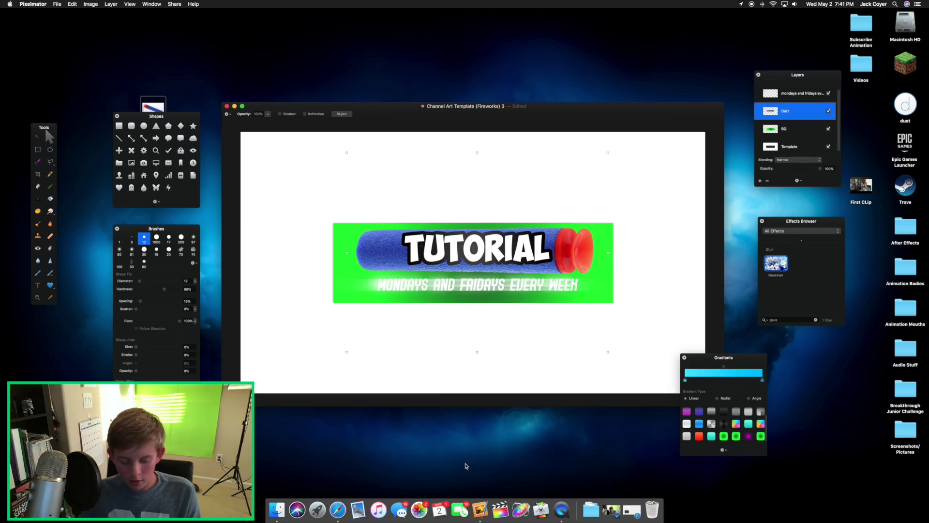
pyautogui.press('super+z')
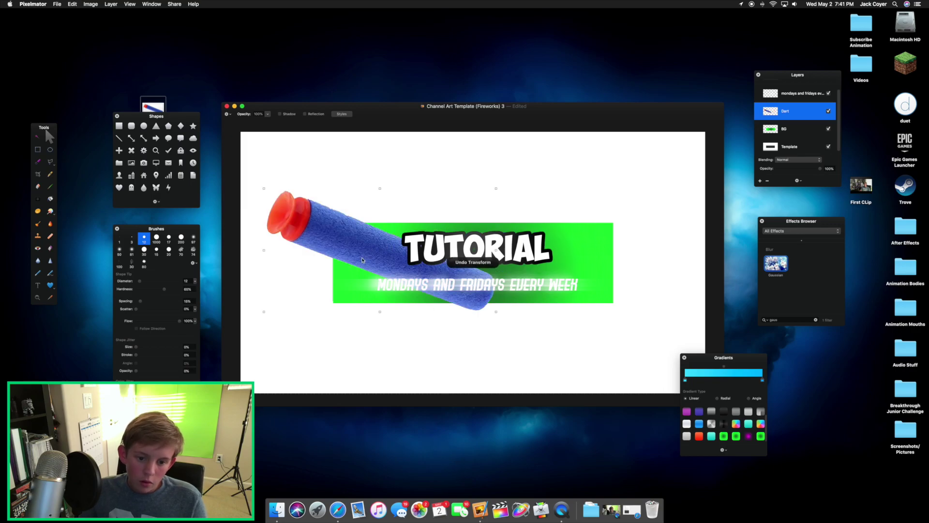
# - Rotate the dart to about 138° and shrink it to about 52%, repositioning it
pyautogui.press('super+t')
pyautogui.moveTo(303, 334); pyautogui.dragTo(339, 85)
pyautogui.moveTo(289, 258); pyautogui.dragTo(364, 311)
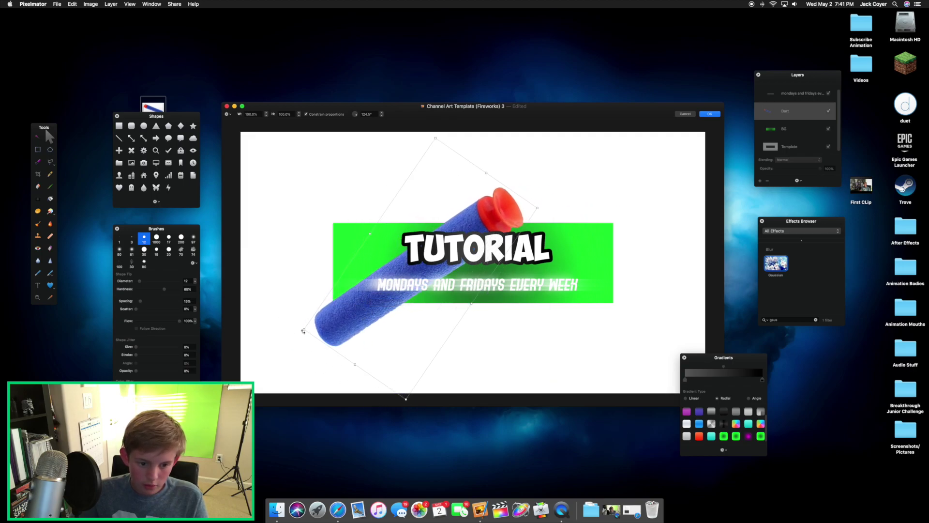
pyautogui.moveTo(304, 330); pyautogui.dragTo(397, 232)
pyautogui.moveTo(425, 260); pyautogui.dragTo(358, 287)
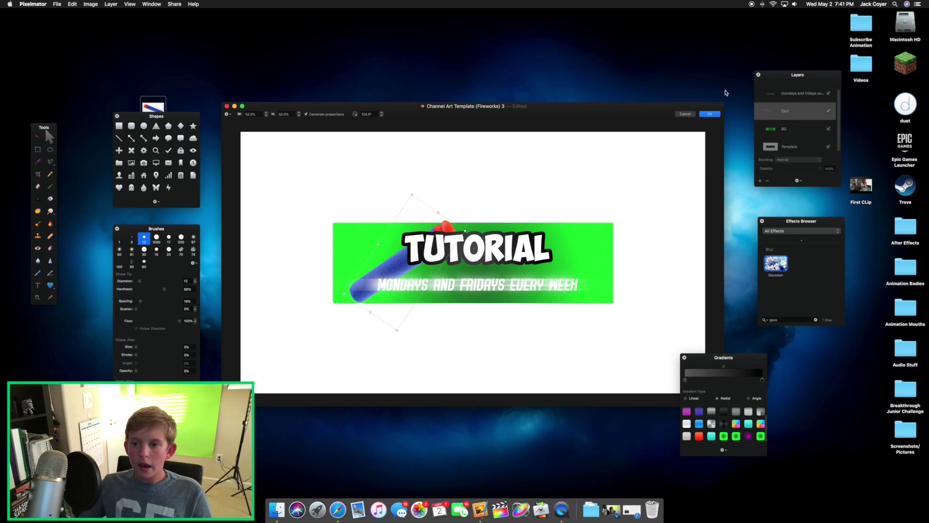
pyautogui.click(709, 114)
# - Move the dart past the banner's left edge and delete the Dart layer
pyautogui.click(616, 190)
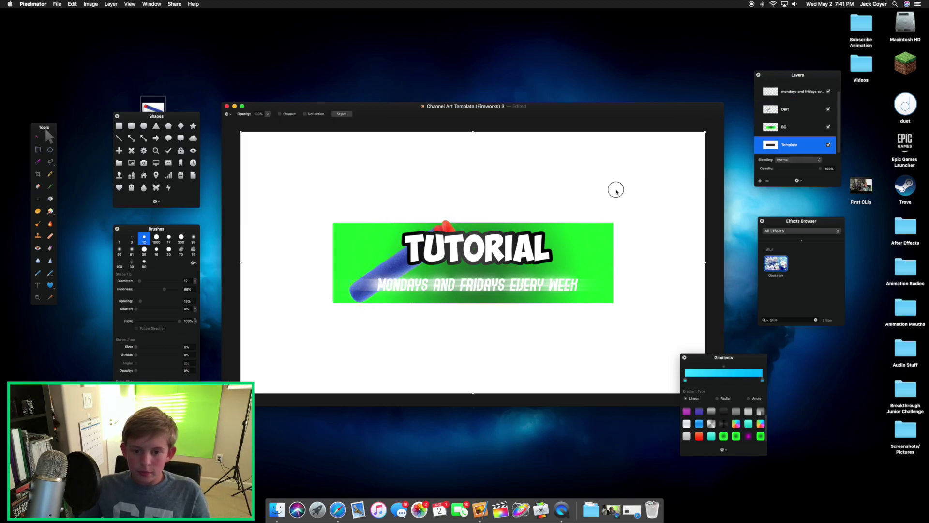
pyautogui.click(375, 288)
pyautogui.moveTo(382, 260); pyautogui.dragTo(330, 297)
pyautogui.press('Delete')
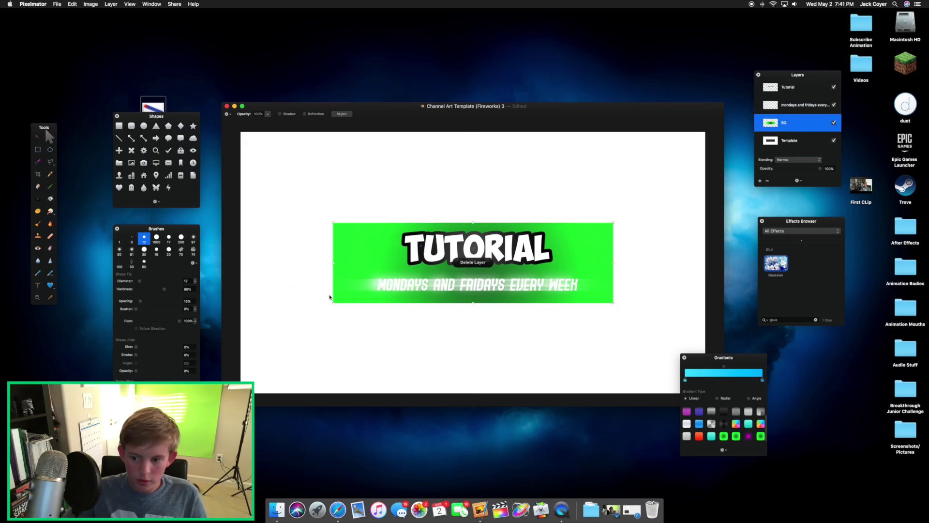
# - Copy the scout badge PNG from Finder Recents onto the desktop
pyautogui.click(276, 515)
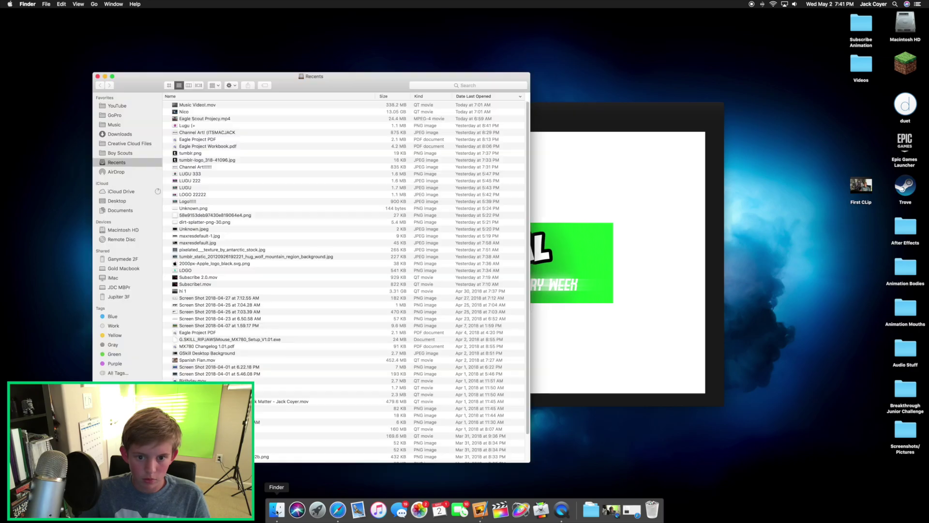
pyautogui.scroll(-3, 197, 307)
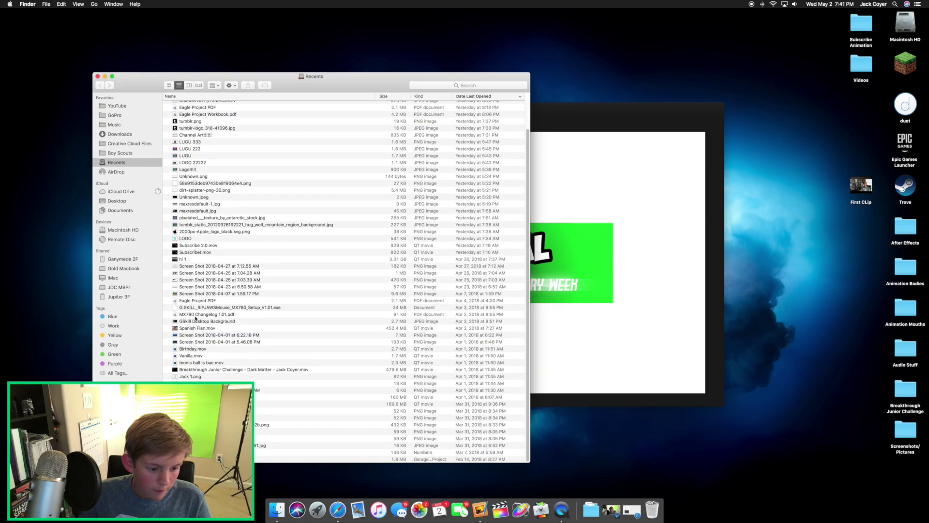
pyautogui.moveTo(218, 425); pyautogui.dragTo(48, 303)
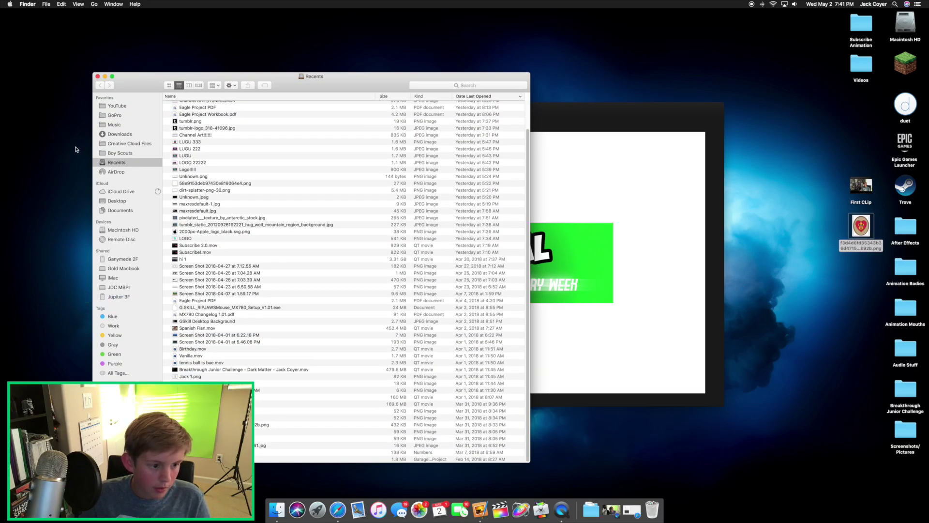
pyautogui.click(104, 77)
# - Drop the scout badge into the banner and shrink it to fit the left end
pyautogui.moveTo(861, 226); pyautogui.dragTo(371, 262)
pyautogui.click(315, 361)
pyautogui.moveTo(308, 363); pyautogui.dragTo(363, 280)
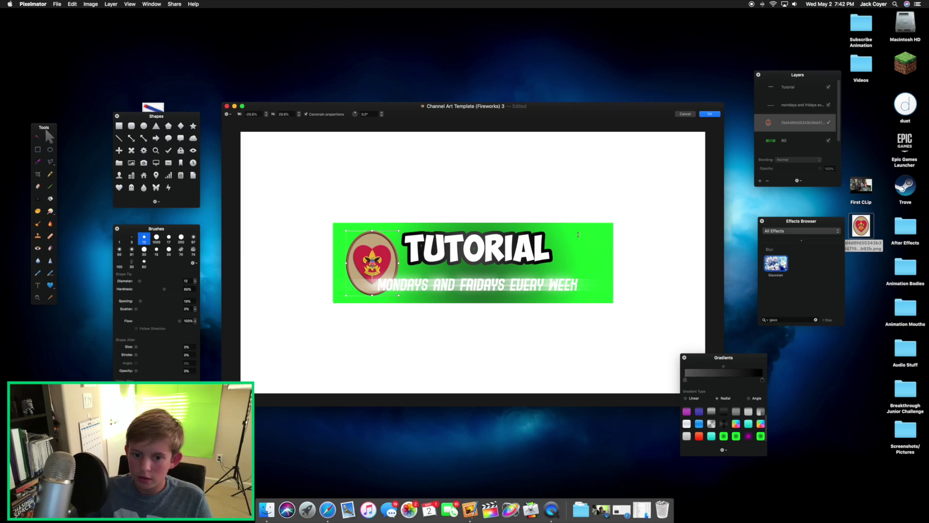
# - Apply the badge's new size and nudge the green BG layer slightly down
pyautogui.click(712, 114)
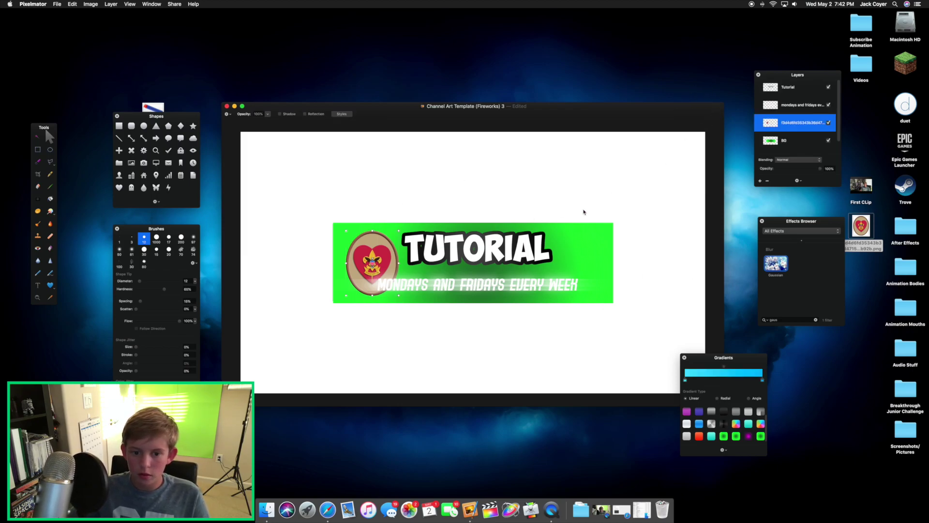
pyautogui.click(572, 241)
pyautogui.moveTo(400, 285); pyautogui.dragTo(400, 288)
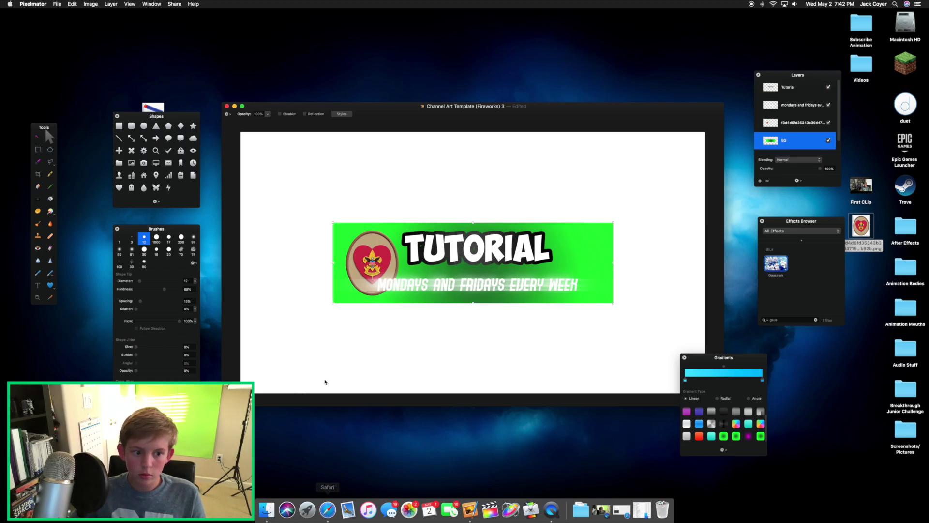
pyautogui.click(267, 509)
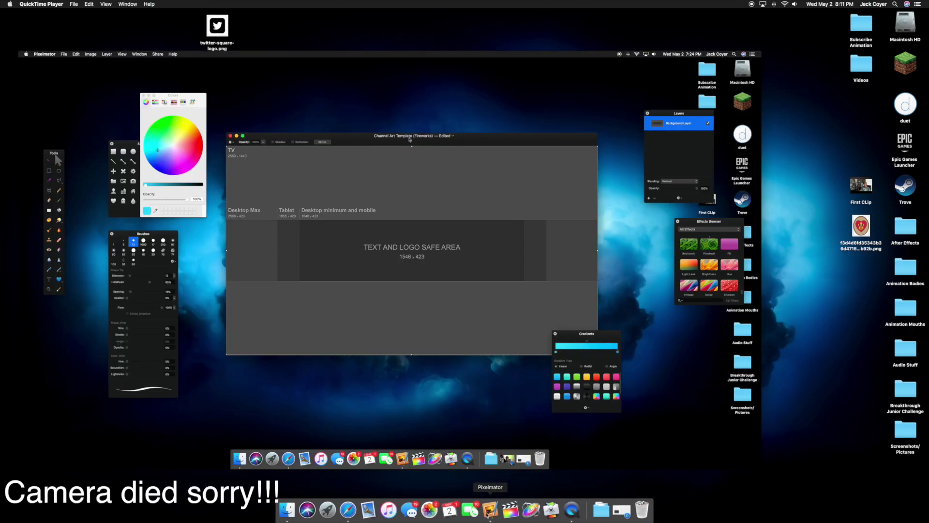